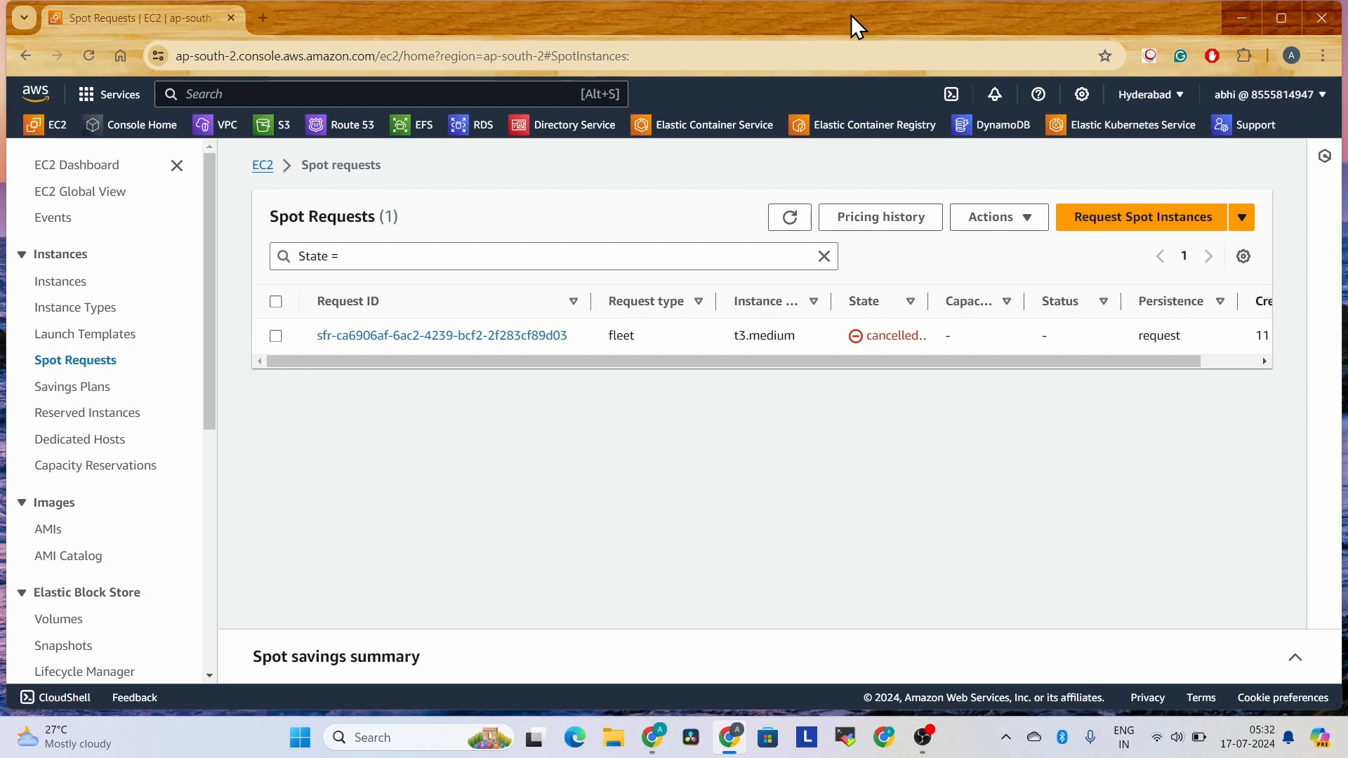
# - Check the list of existing EC2 instances and open the Spot Fleet request form
pyautogui.click(59, 282)
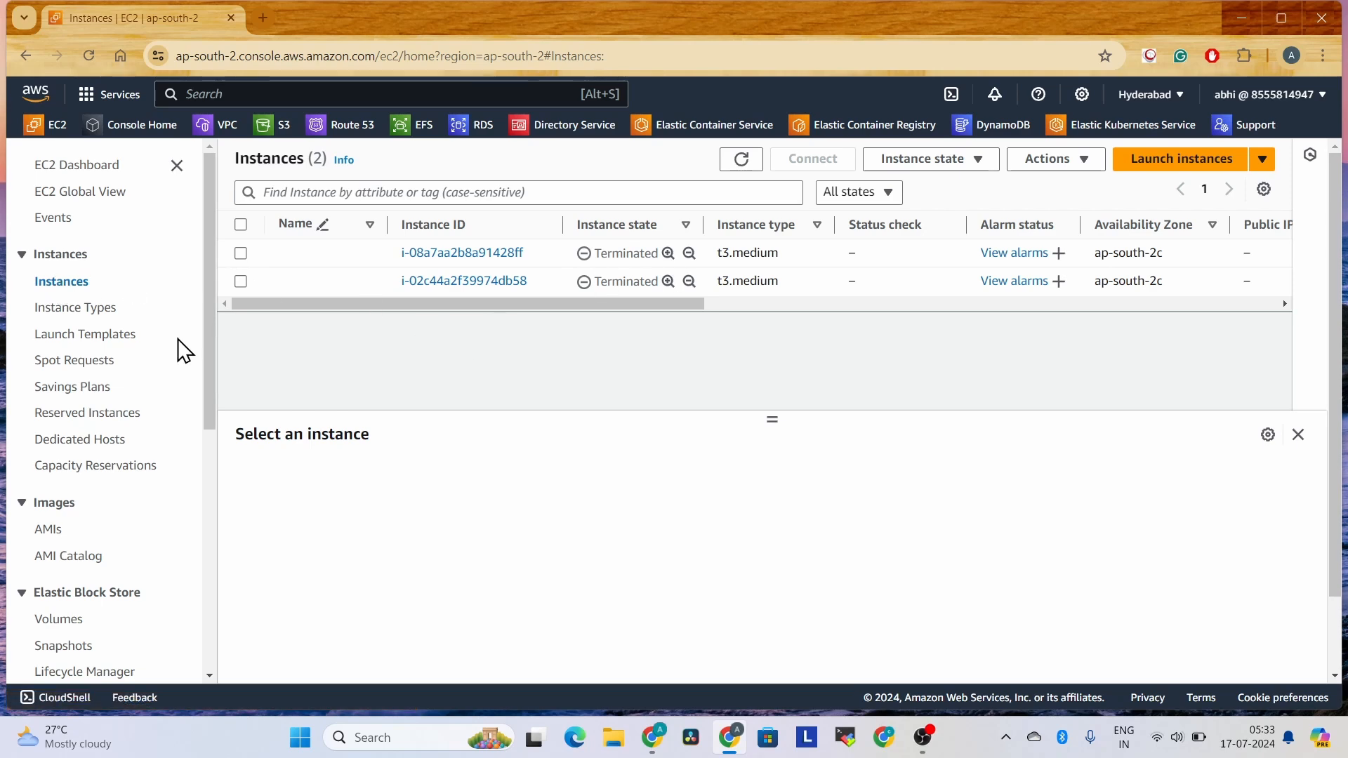
pyautogui.click(66, 364)
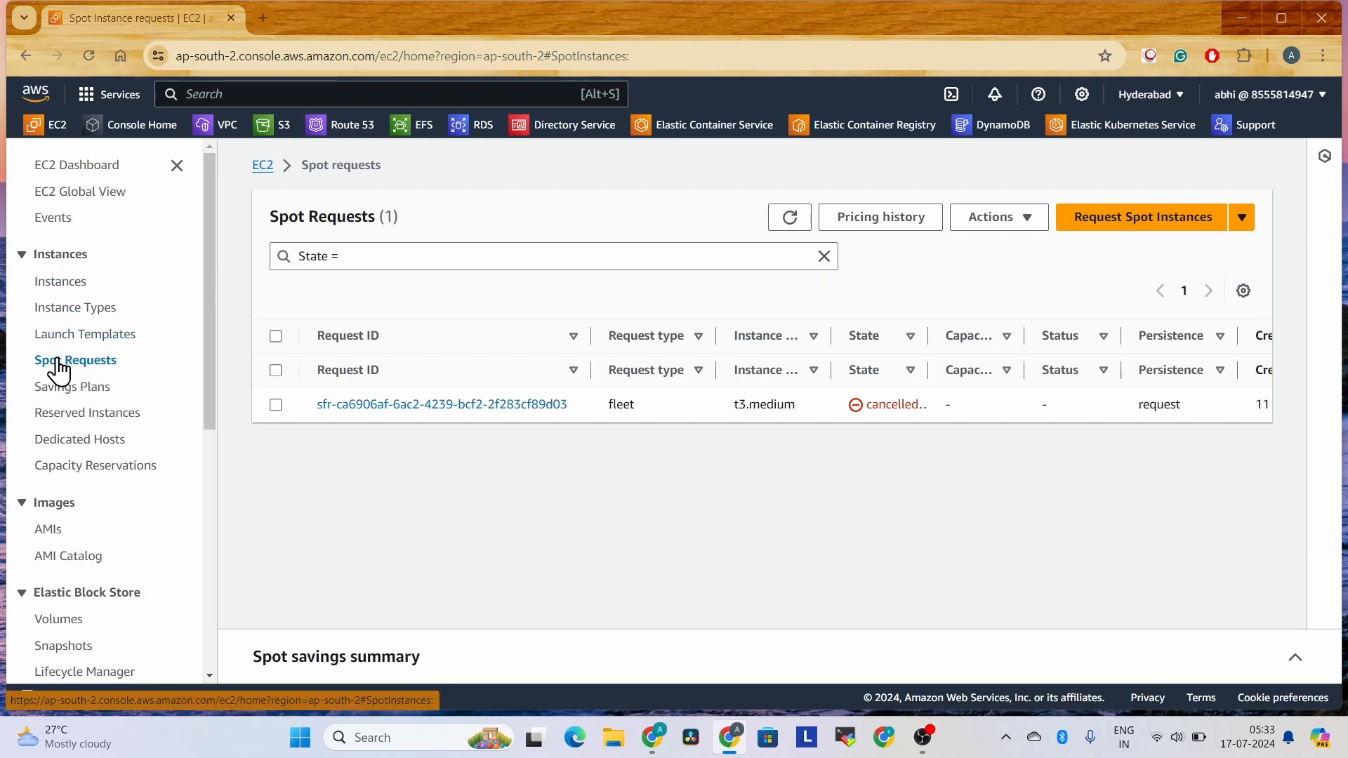
pyautogui.click(1154, 218)
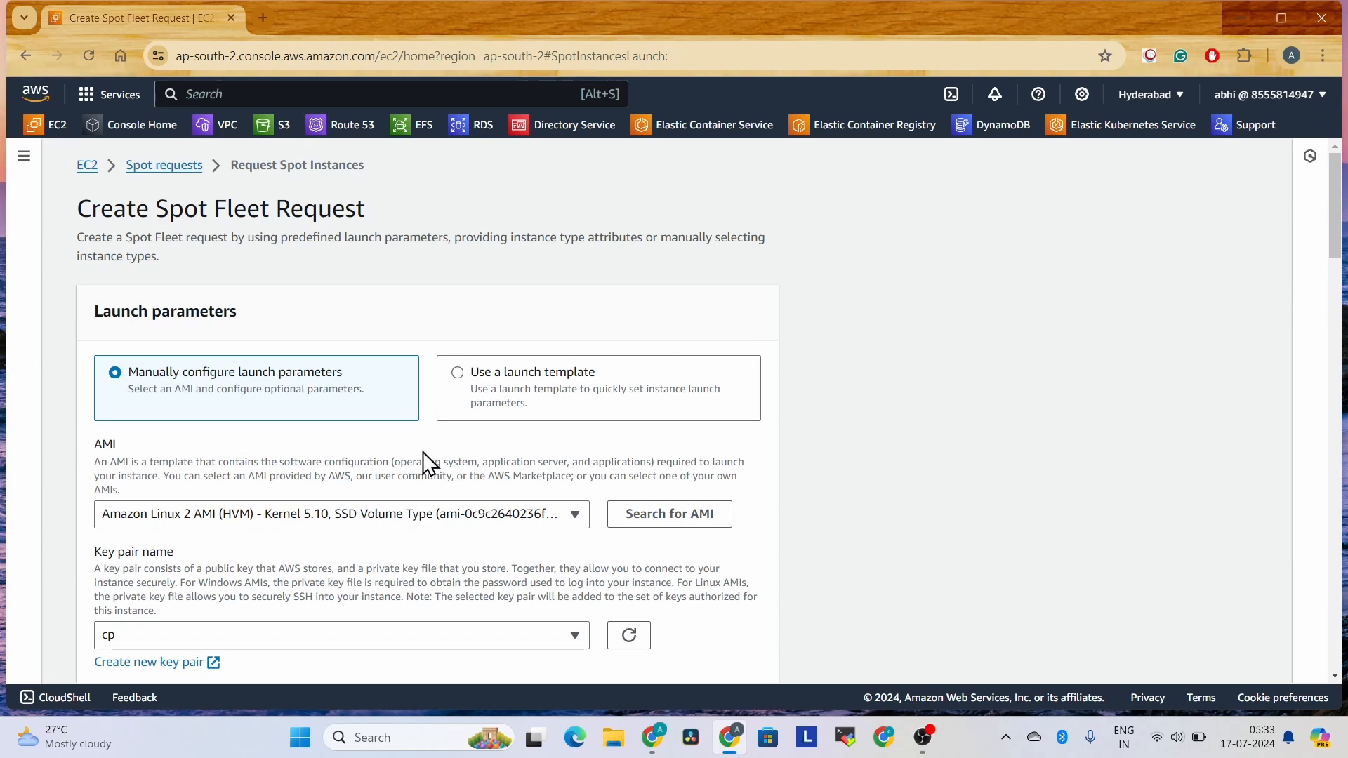
# - Open the standard instance launch form from the EC2 dashboard and select the Windows quick-start image
pyautogui.click(87, 167)
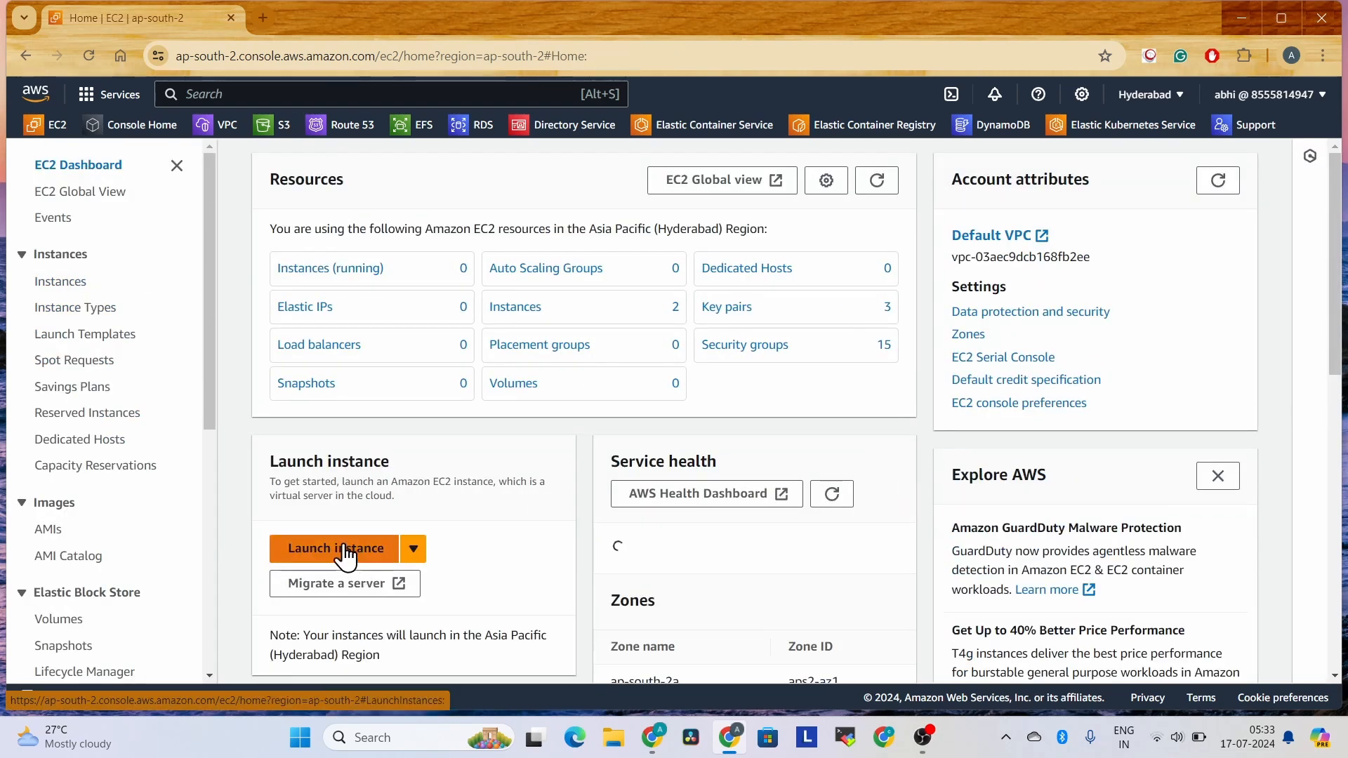
pyautogui.click(344, 549)
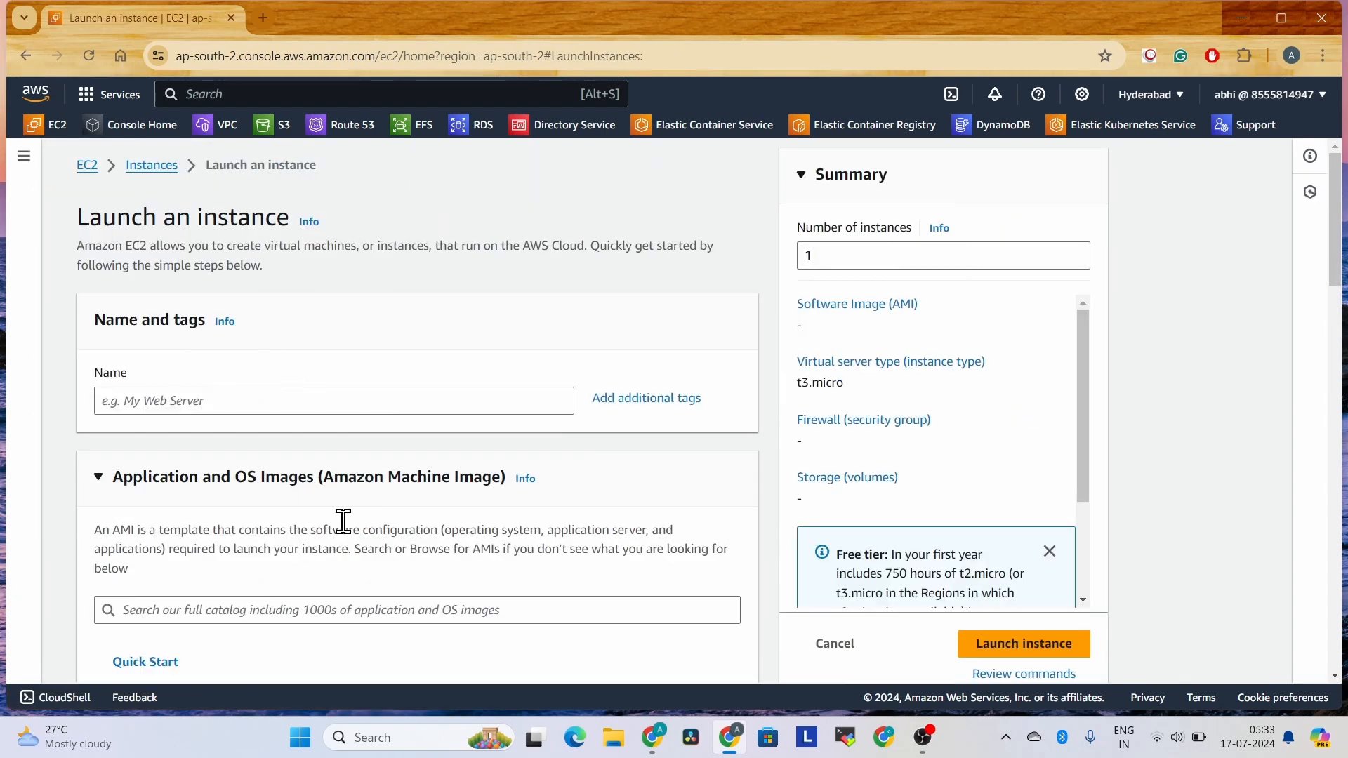
pyautogui.scroll(-2, 354, 588)
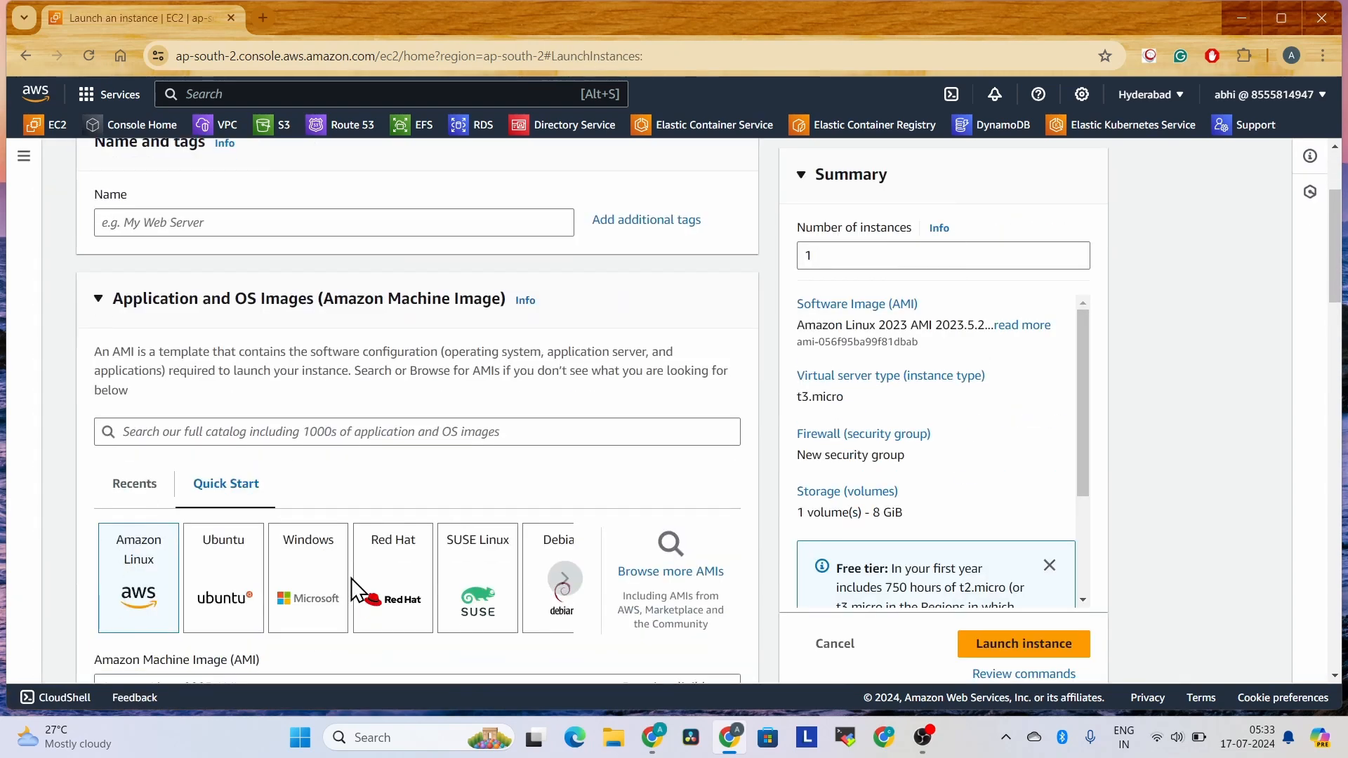
pyautogui.click(284, 592)
pyautogui.scroll(-1, 284, 591)
pyautogui.scroll(-3, 284, 591)
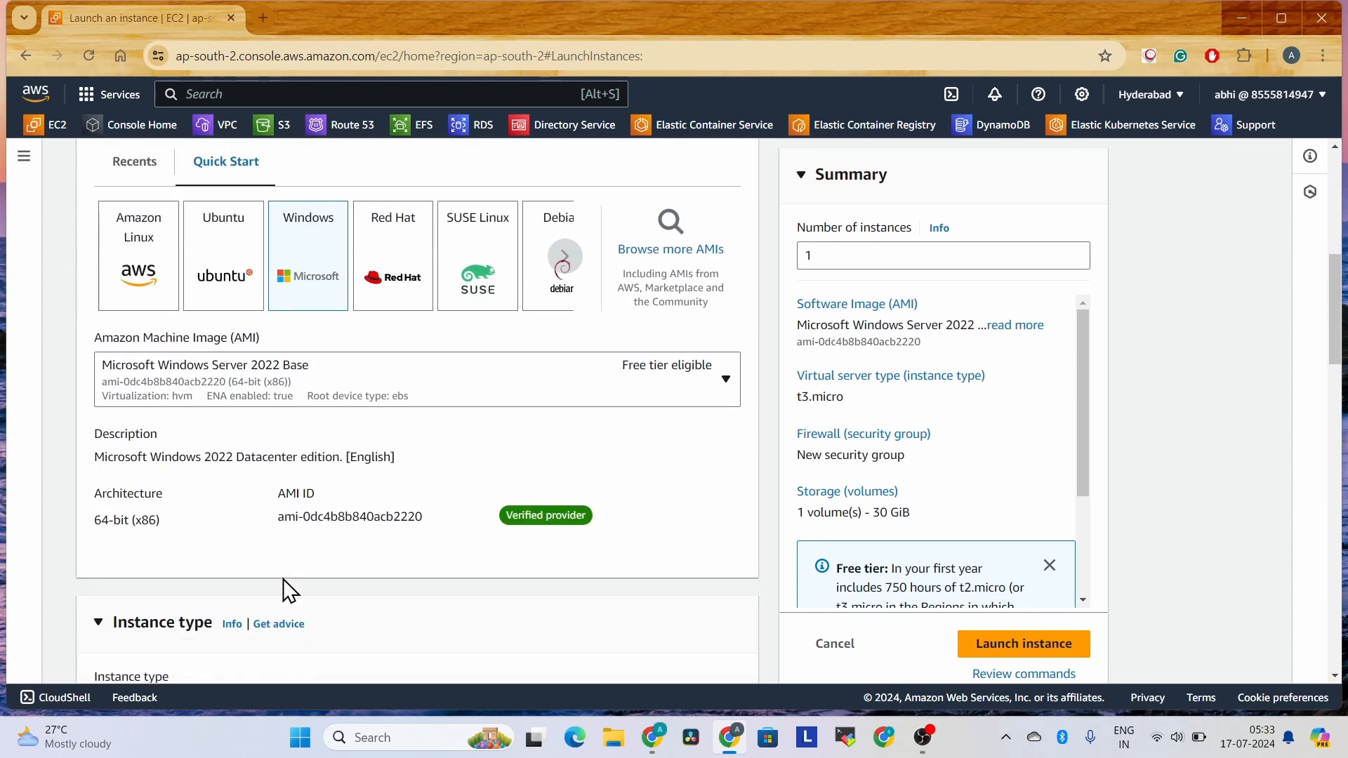
# - Copy the AMI ID of the Microsoft Windows Server 2022 Base image
pyautogui.tripleClick(329, 518)
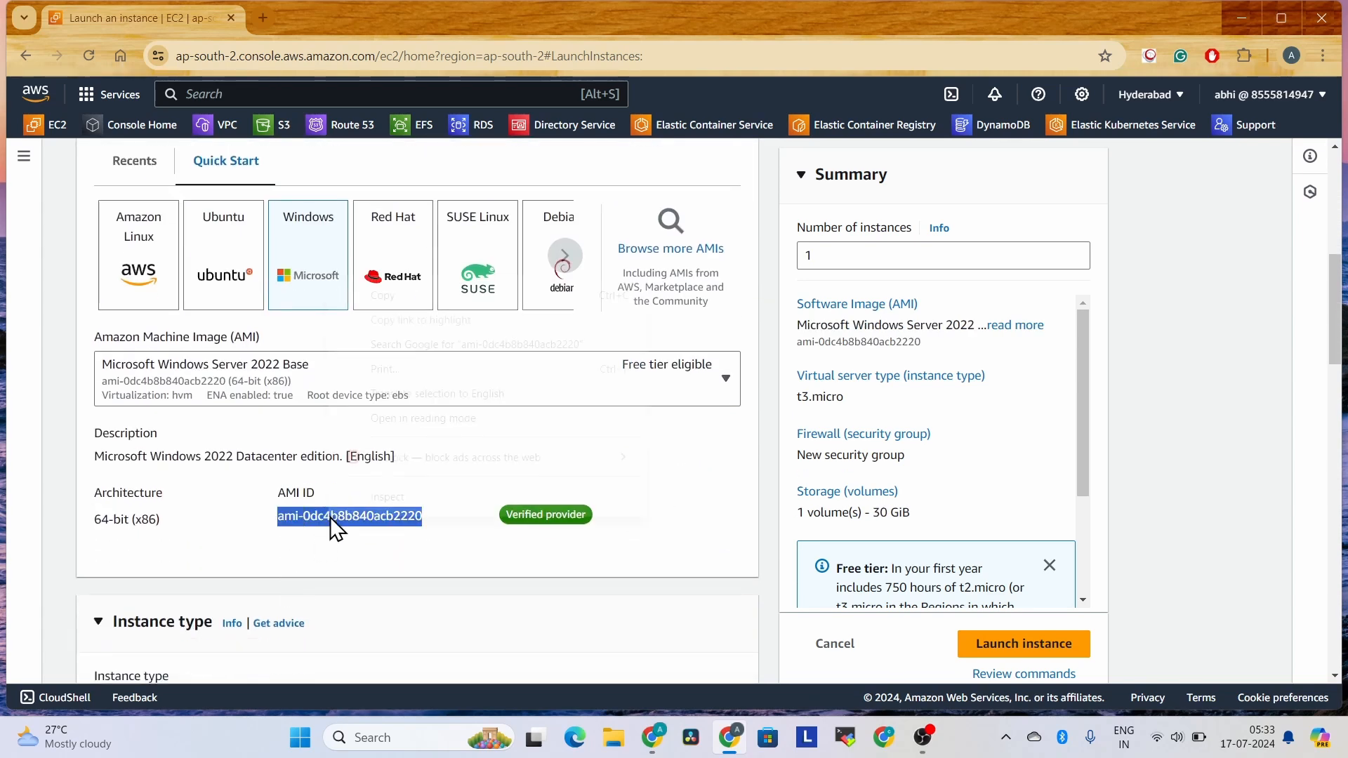
pyautogui.rightClick(329, 516)
pyautogui.click(415, 295)
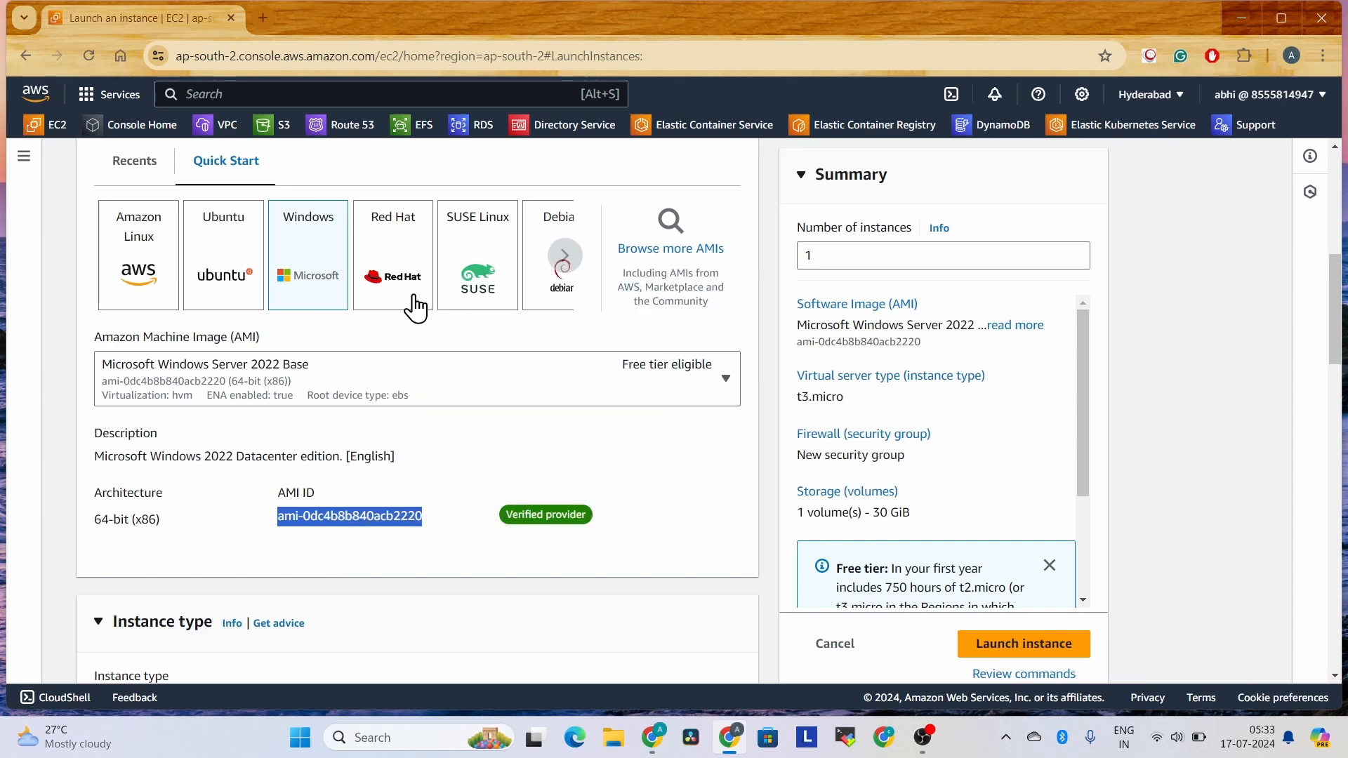
# - Leave the instance launch form and start a new Spot Instance request from the Spot requests page
pyautogui.scroll(5, 414, 307)
pyautogui.scroll(1, 415, 309)
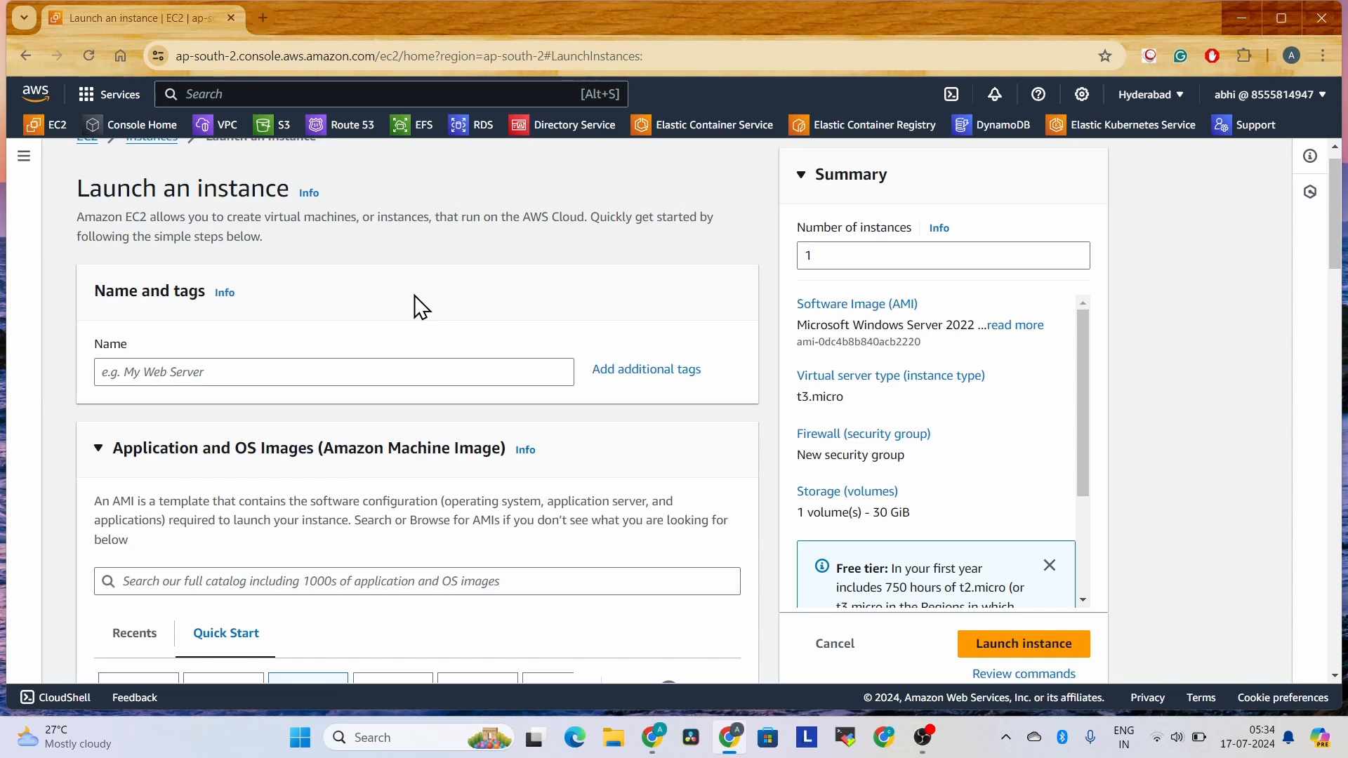
pyautogui.scroll(1, 198, 204)
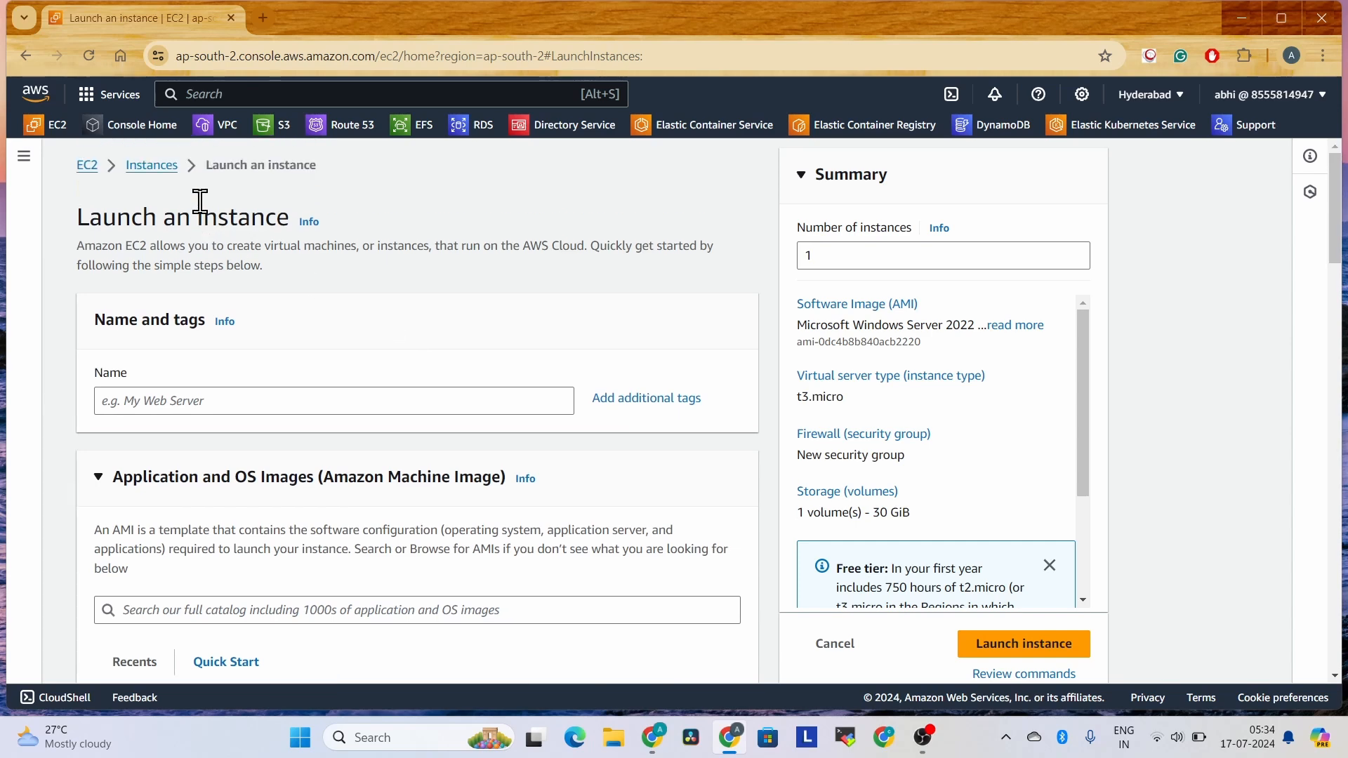
pyautogui.click(87, 165)
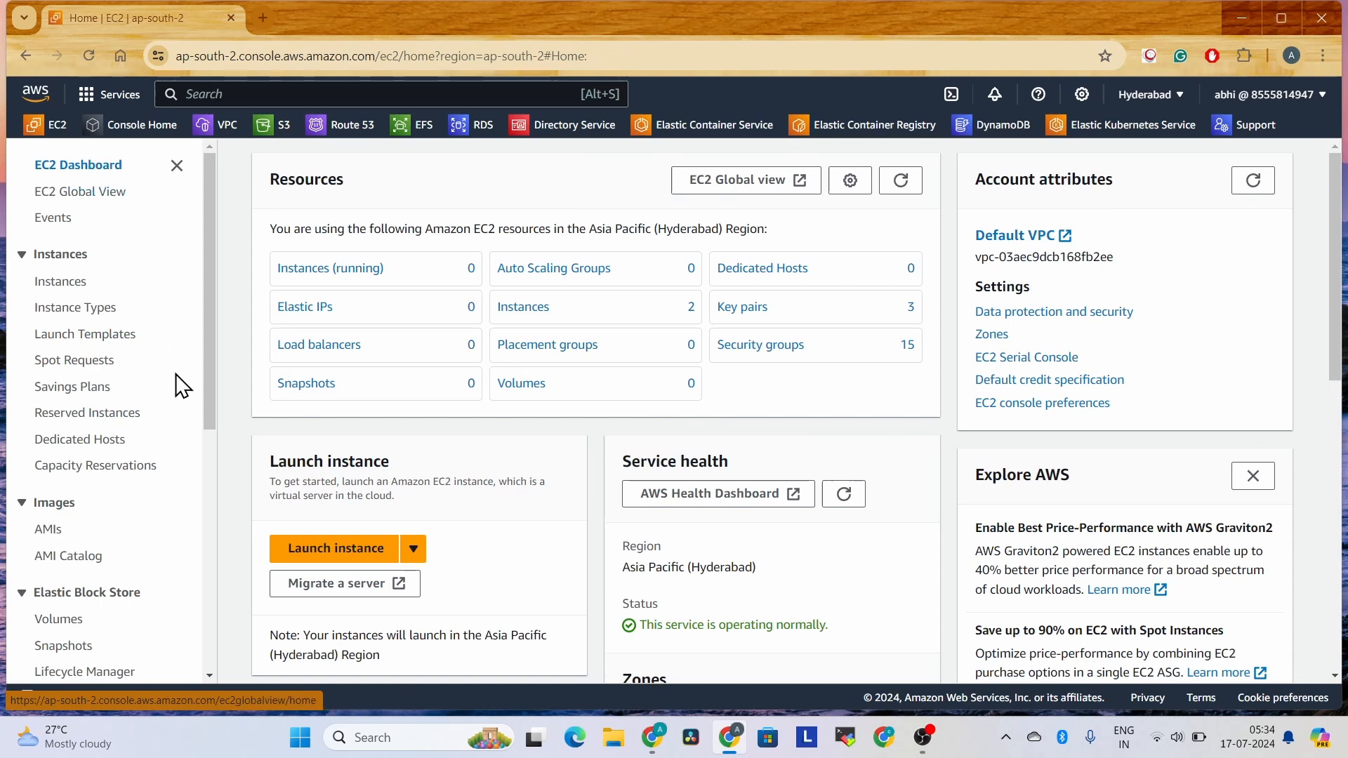
pyautogui.click(70, 361)
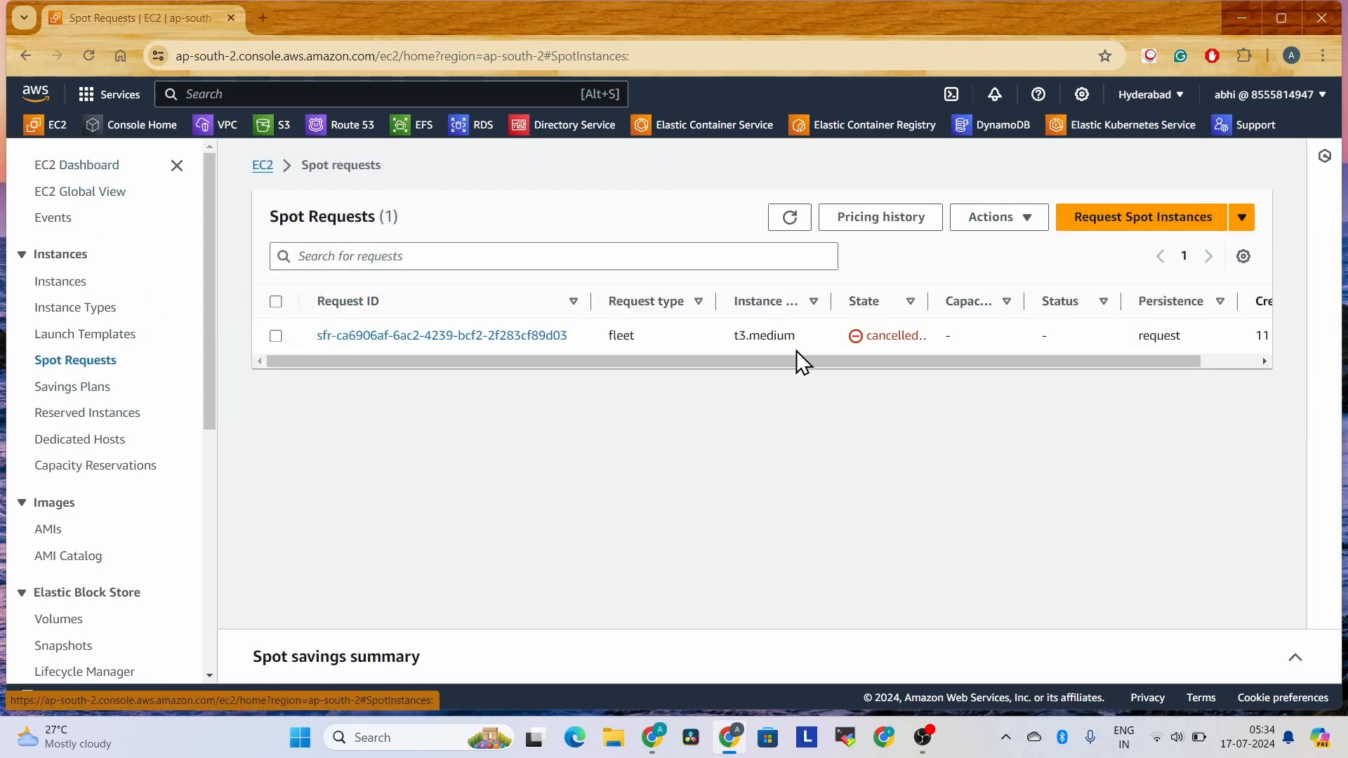
pyautogui.click(1171, 223)
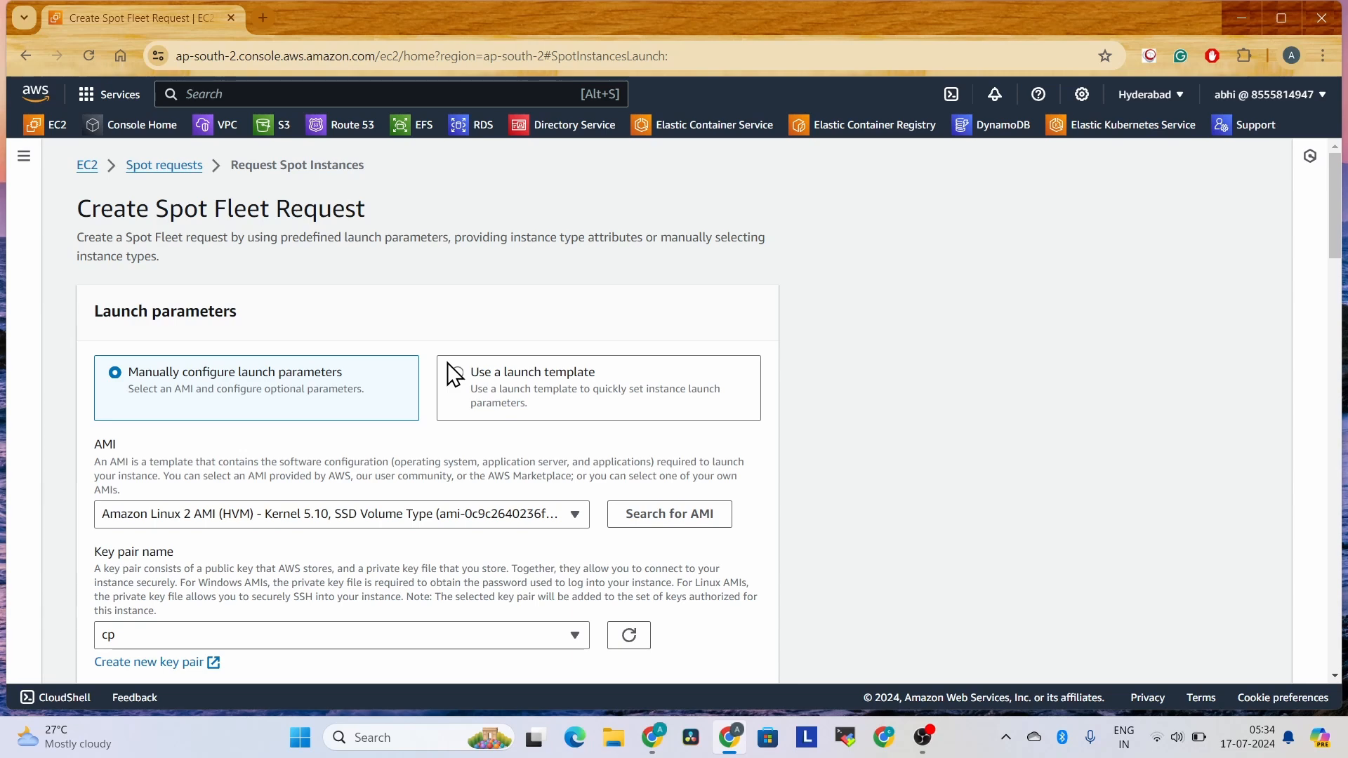
# - Set the fleet request's AMI to Microsoft Windows Server 2022 Base by searching for the copied ID ami-0dc4b8b840acb2220
pyautogui.click(436, 518)
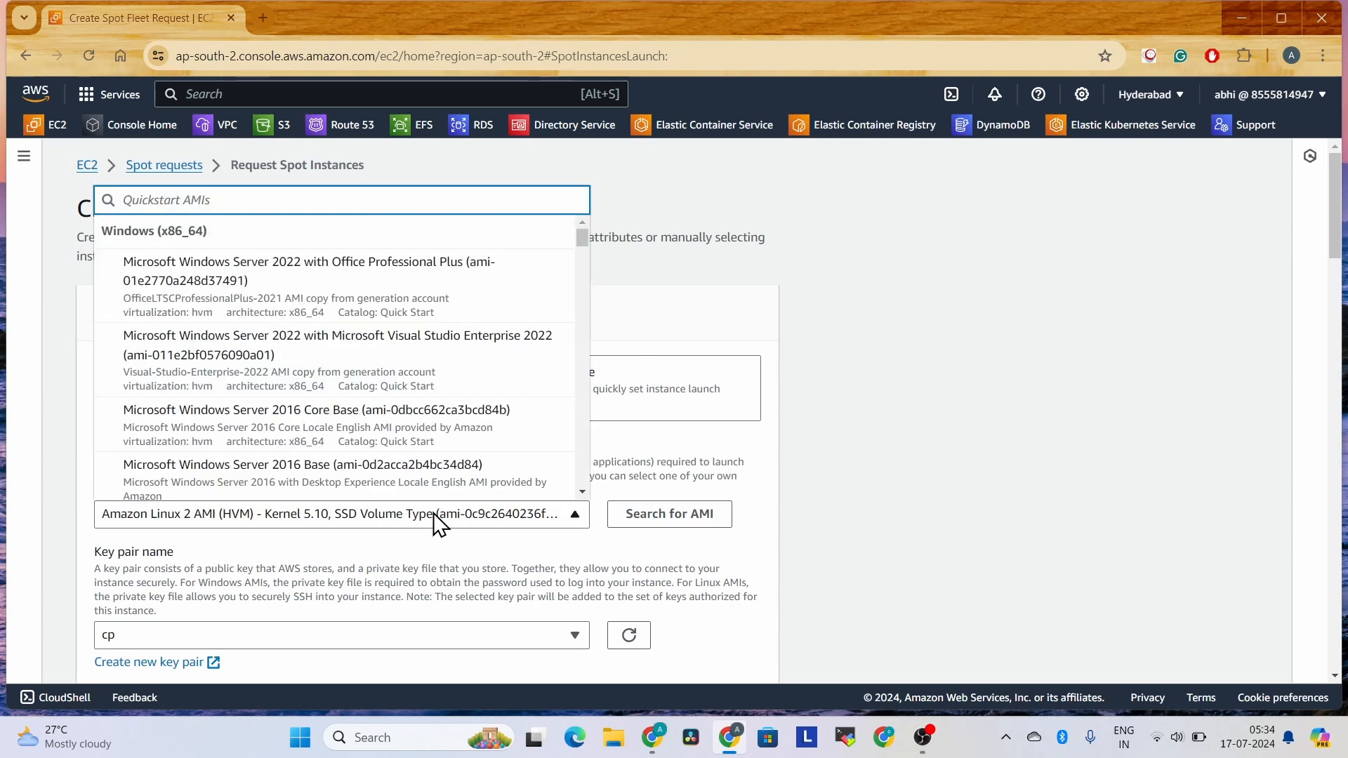
pyautogui.hotkey('ctrl', 'v')
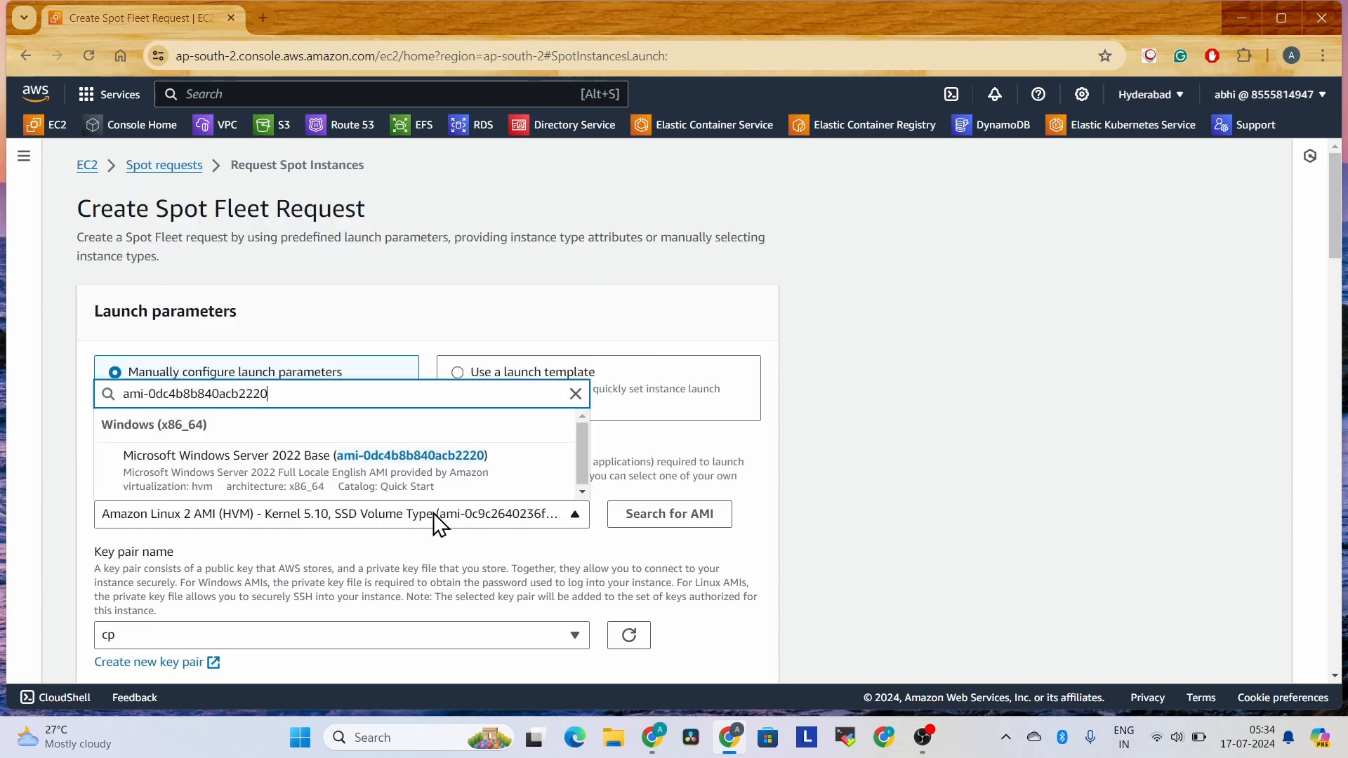
pyautogui.click(401, 477)
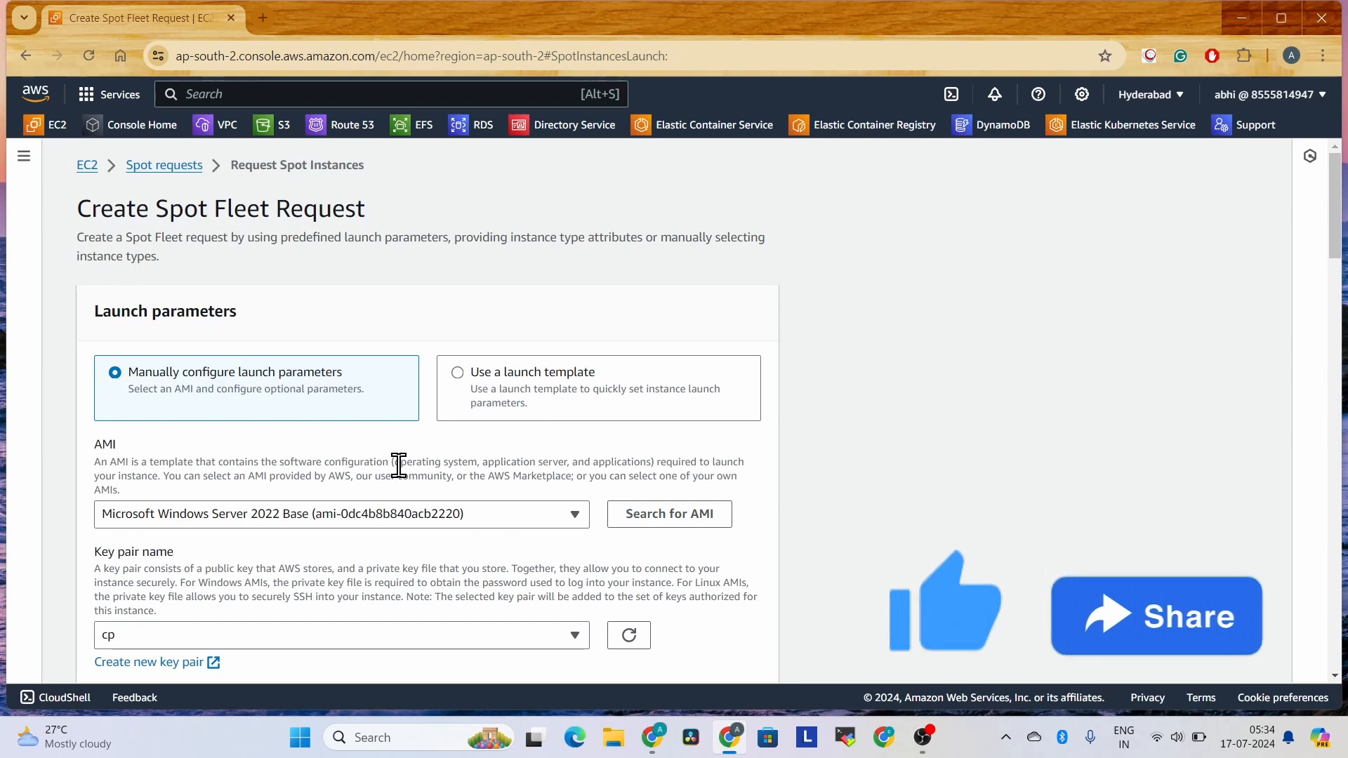
# - Set the fleet request's key pair to ap-south-2-global
pyautogui.scroll(-2, 399, 466)
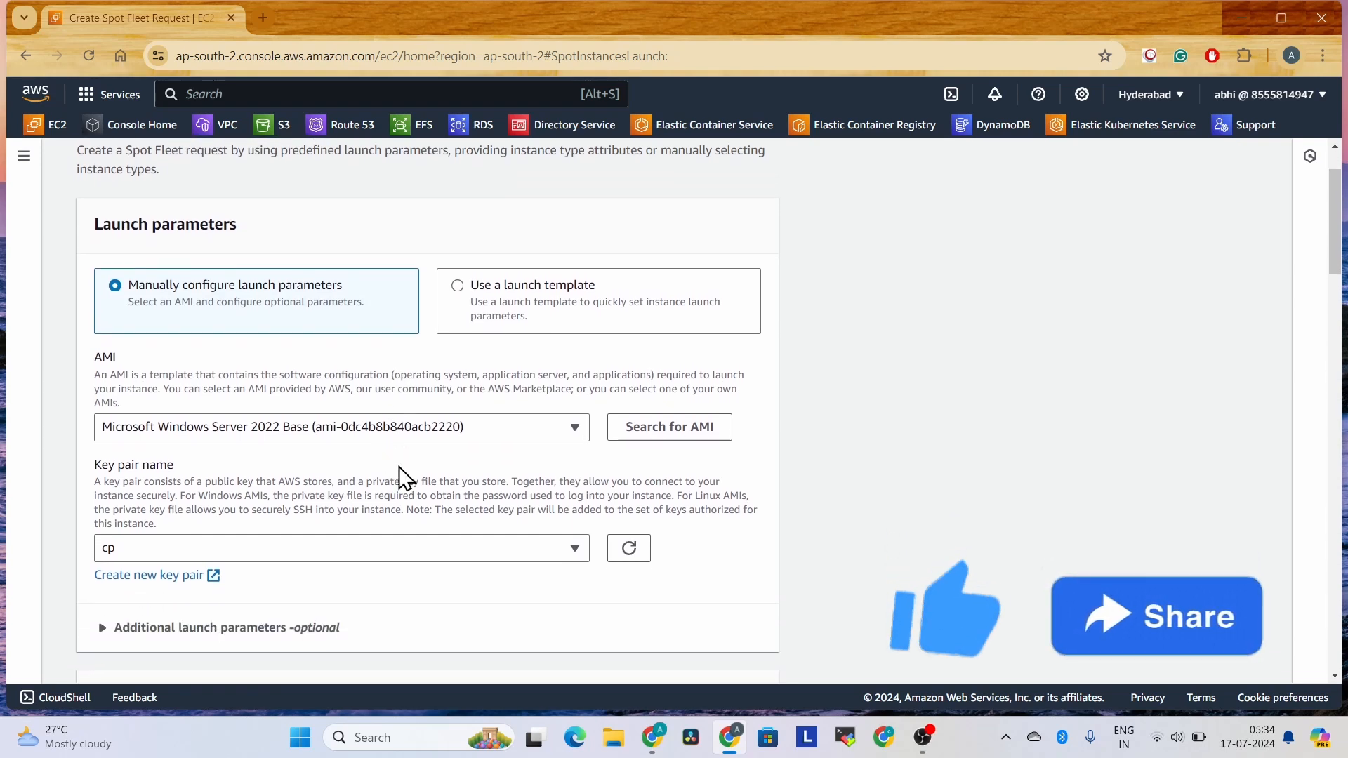
pyautogui.scroll(-2, 399, 467)
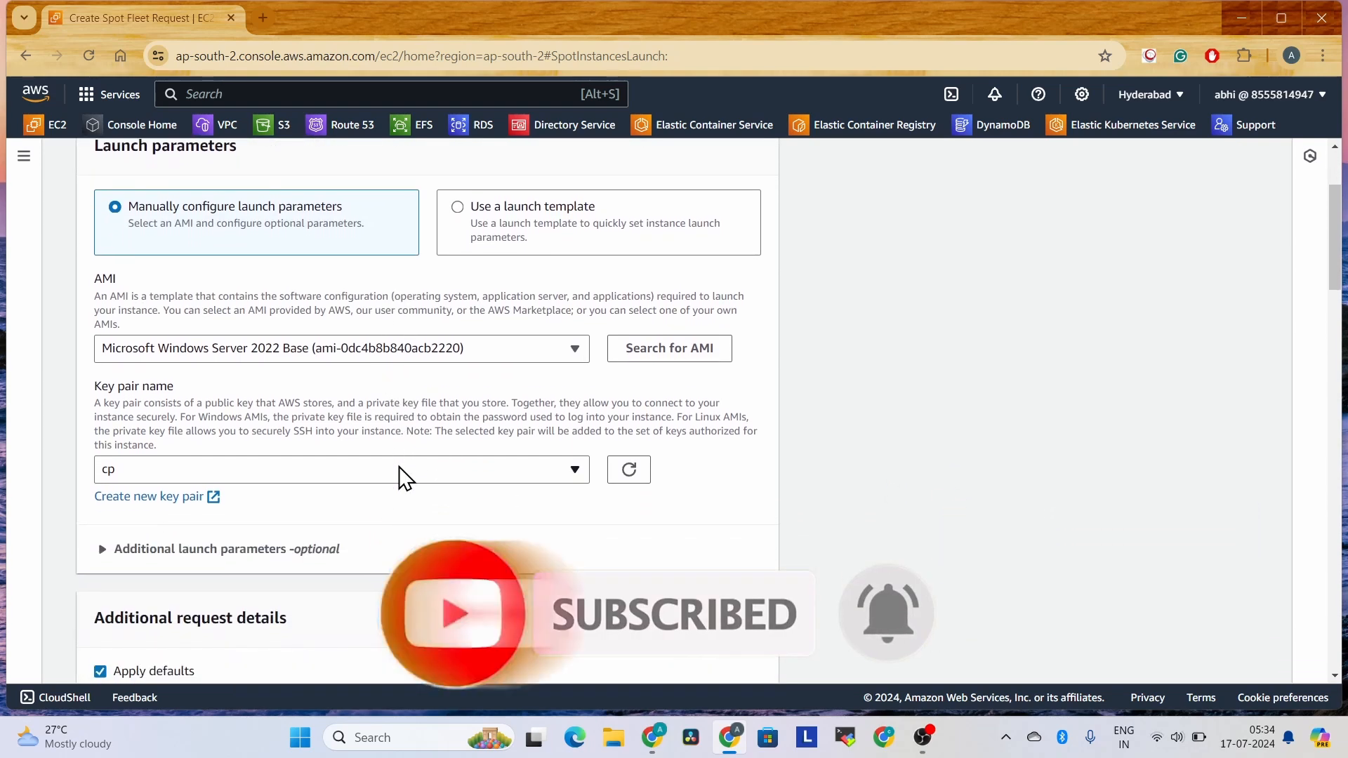
pyautogui.click(574, 470)
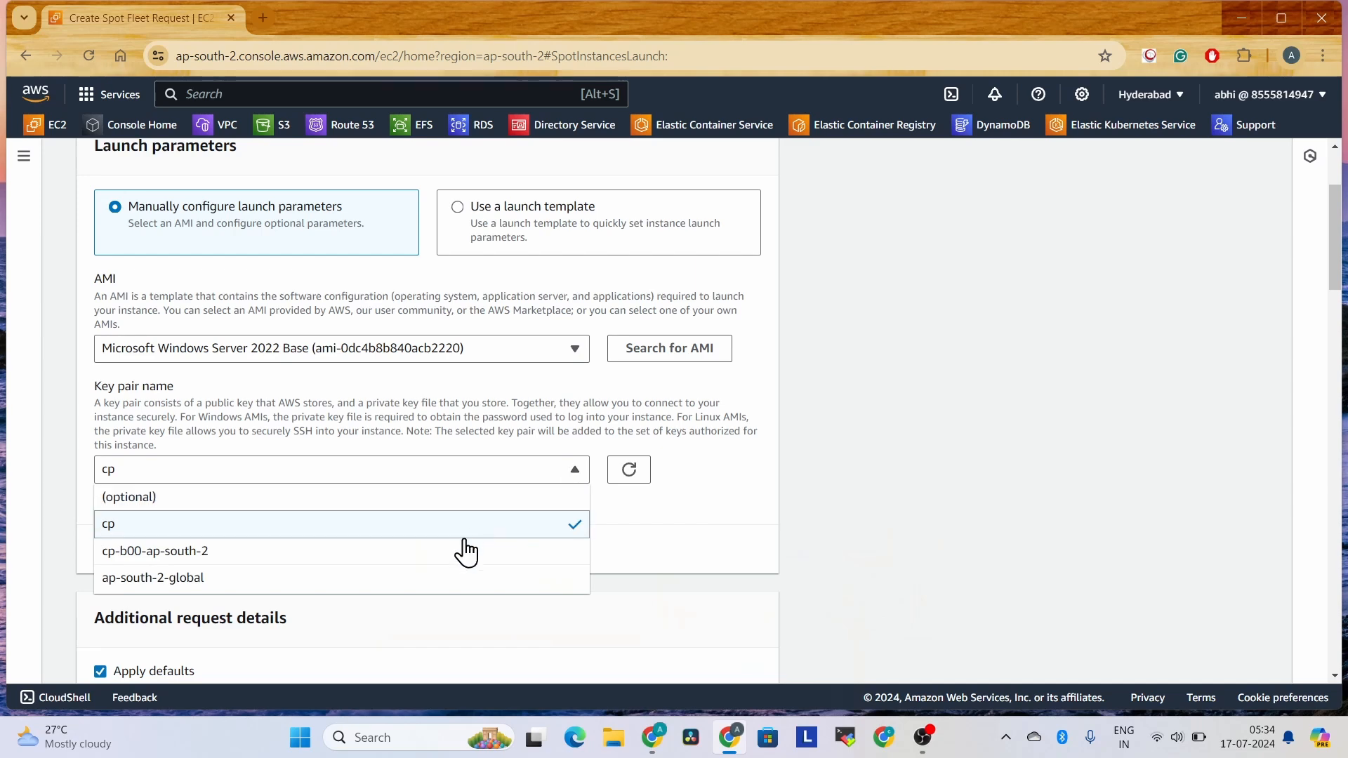
pyautogui.click(499, 577)
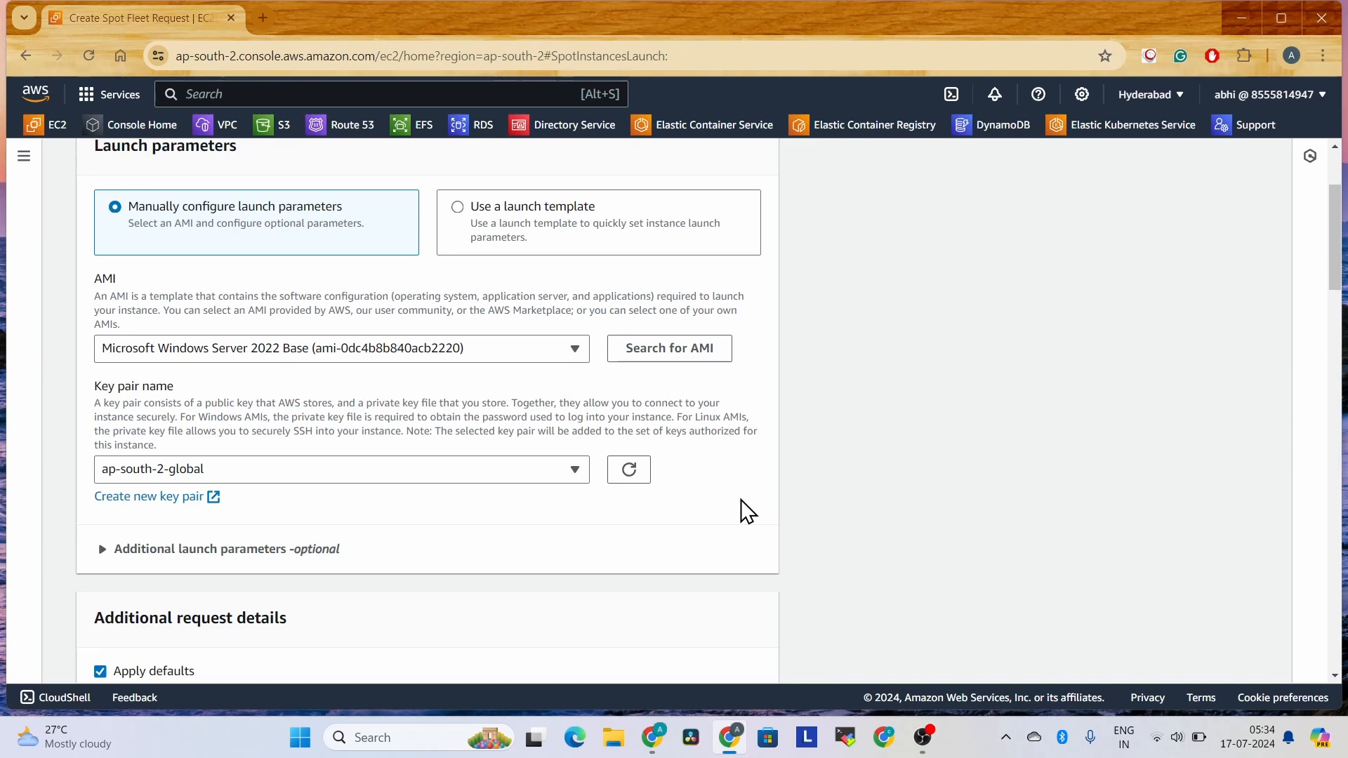
# - Expand the additional launch parameters and review EBS volumes, monitoring, tenancy, security groups, public IP, IAM profile, user data and tags
pyautogui.scroll(-1, 745, 511)
pyautogui.scroll(-1, 743, 512)
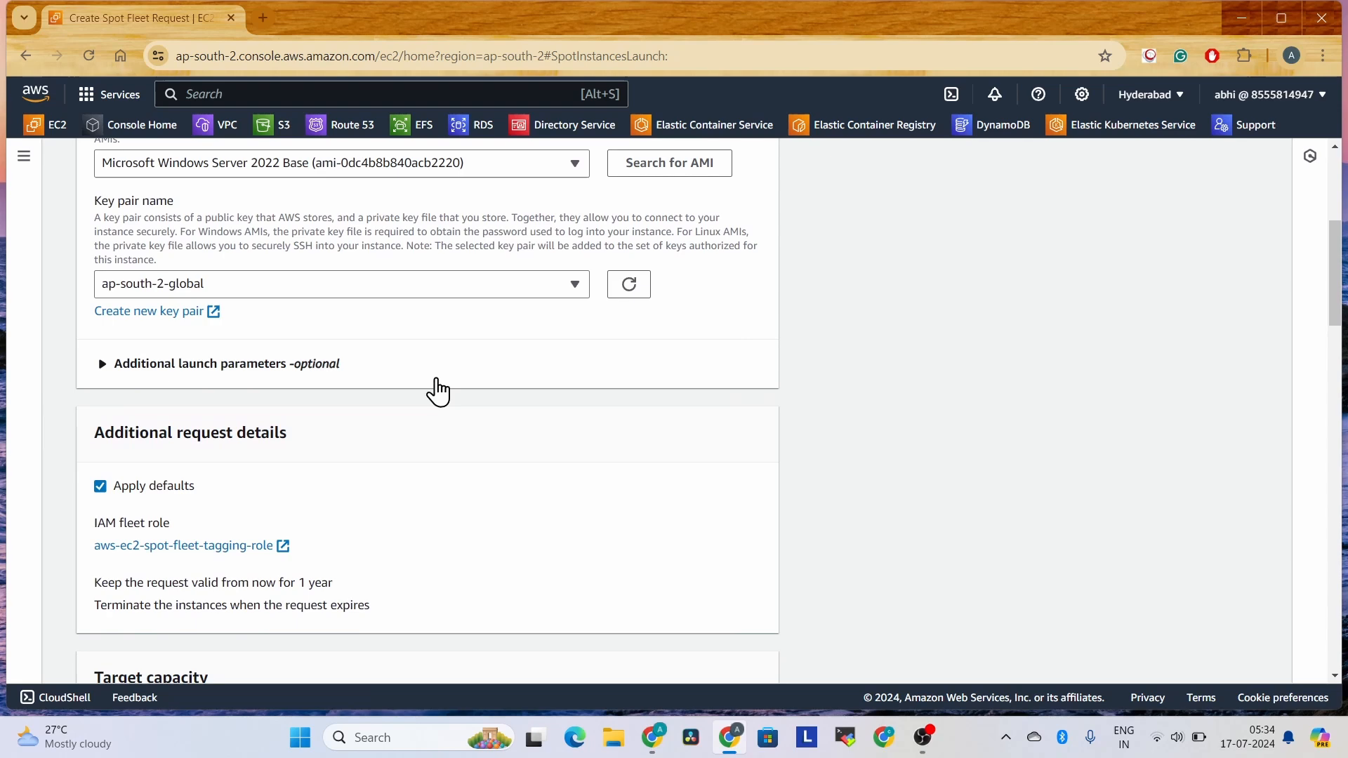
pyautogui.click(389, 379)
pyautogui.scroll(-2, 427, 516)
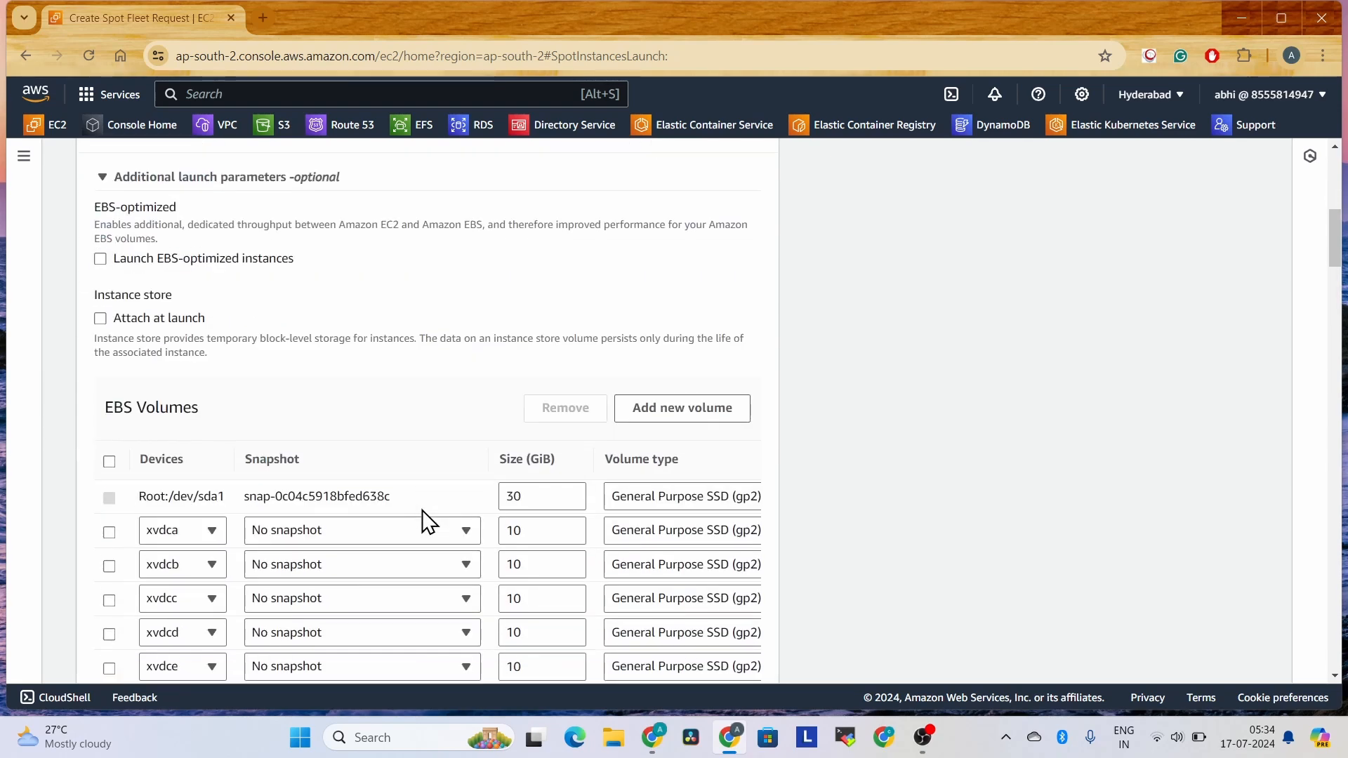
pyautogui.scroll(-4, 427, 523)
pyautogui.scroll(-1, 427, 523)
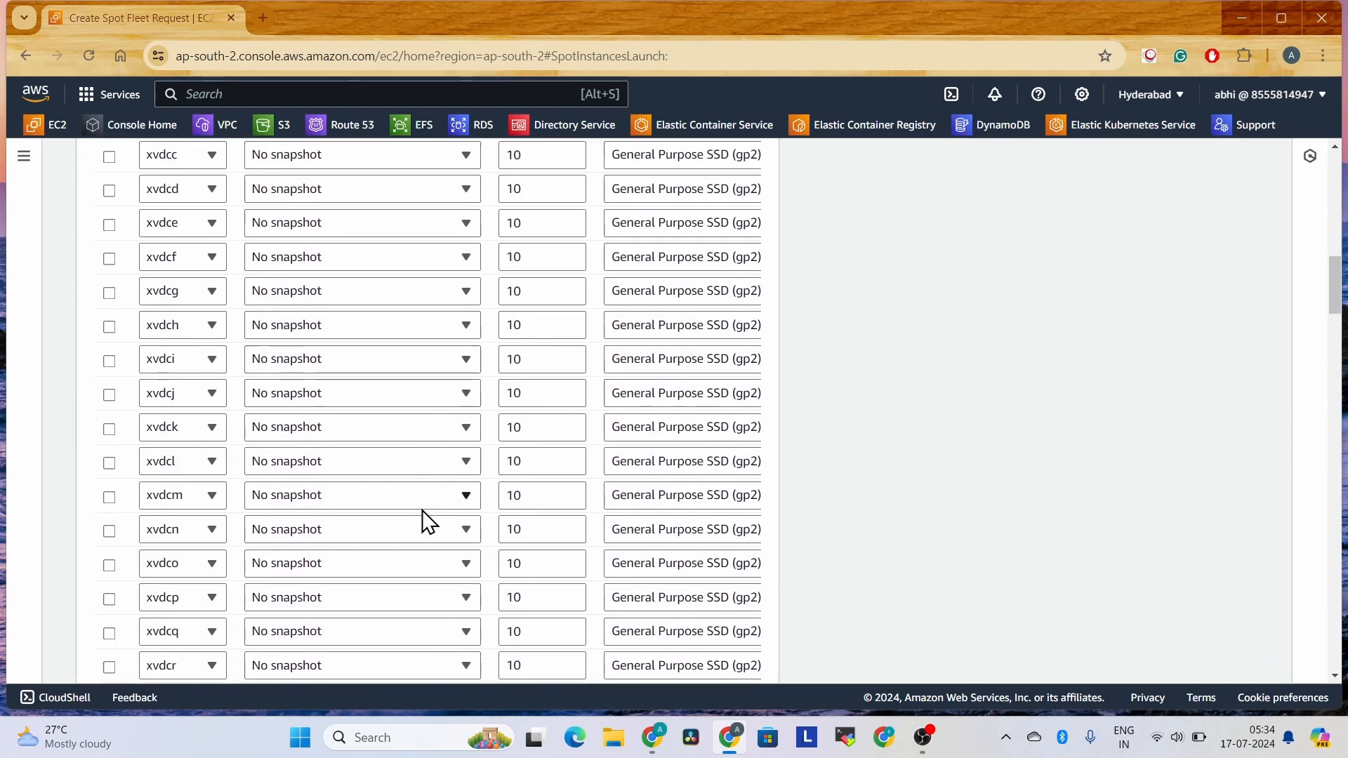
pyautogui.scroll(1, 423, 511)
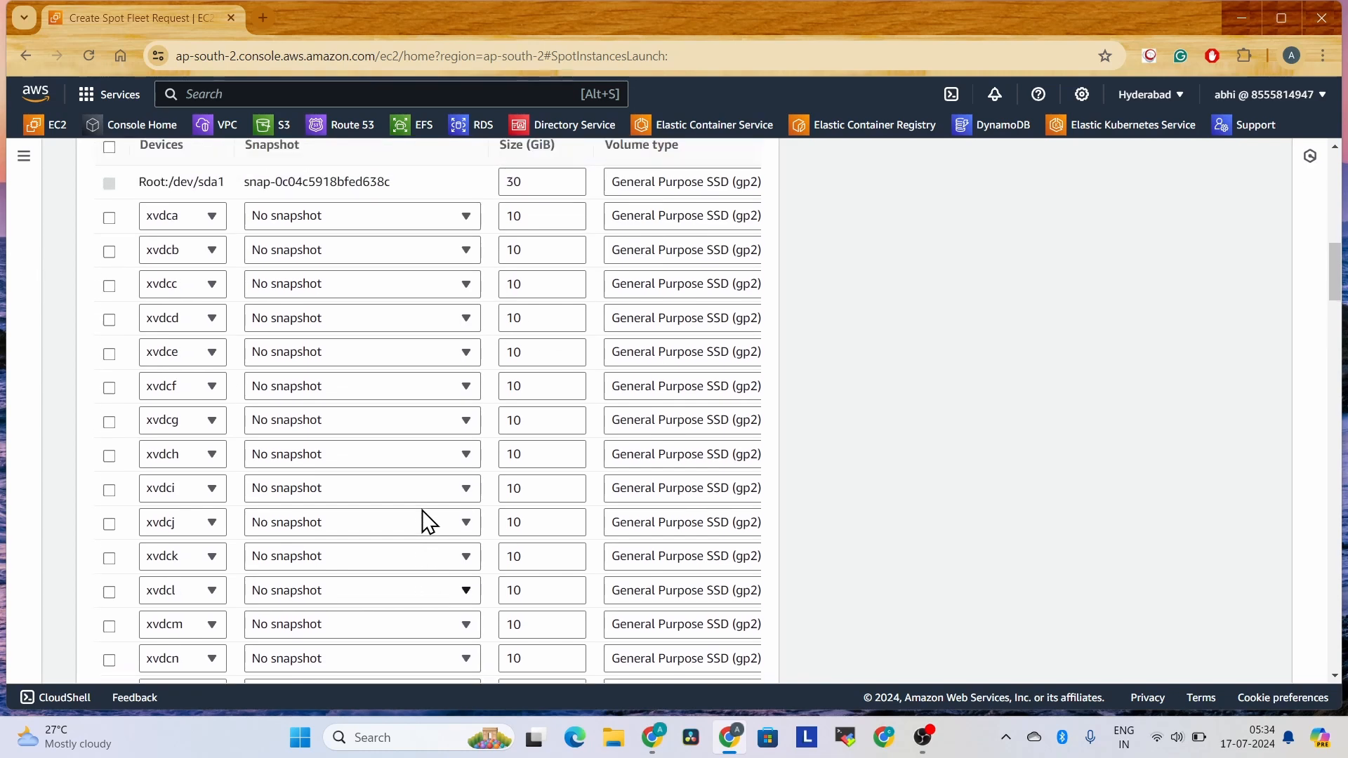
pyautogui.scroll(-7, 423, 511)
pyautogui.scroll(-3, 427, 523)
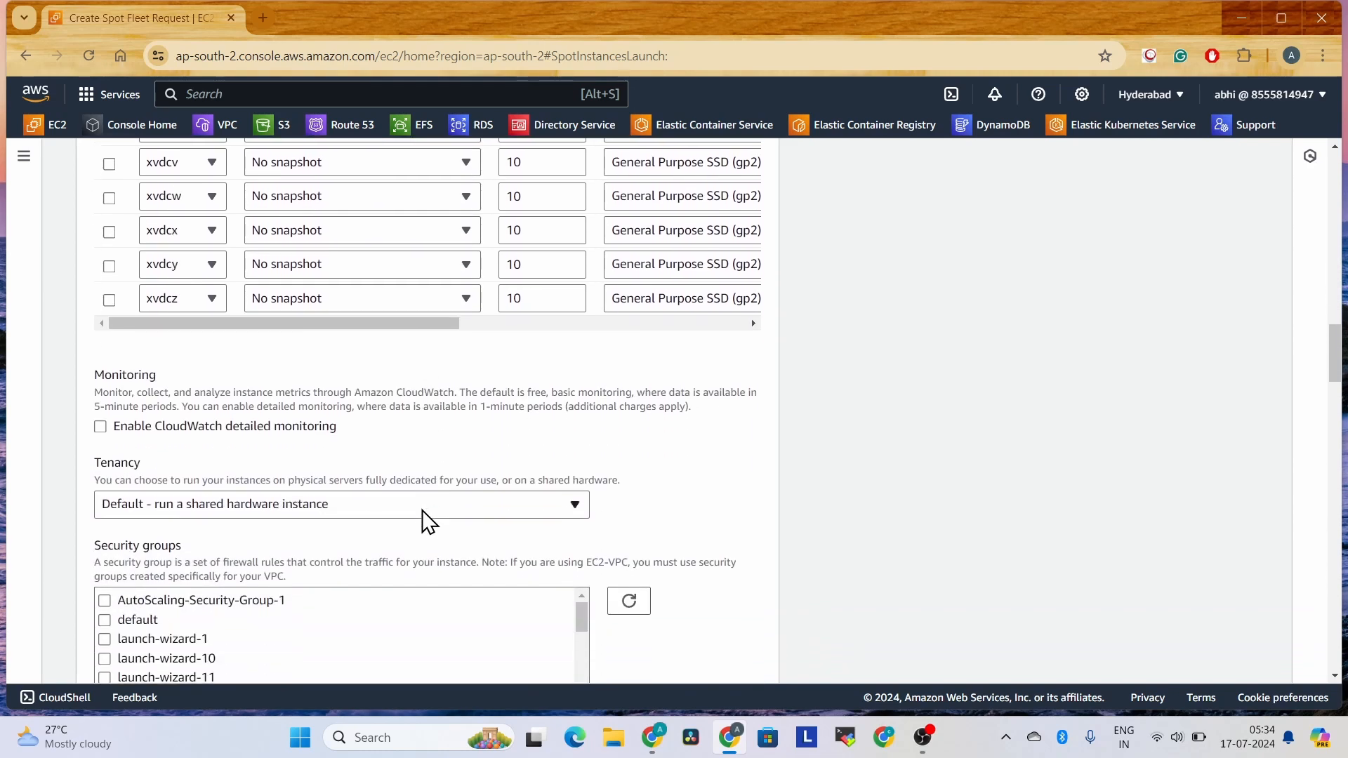
pyautogui.scroll(-2, 428, 523)
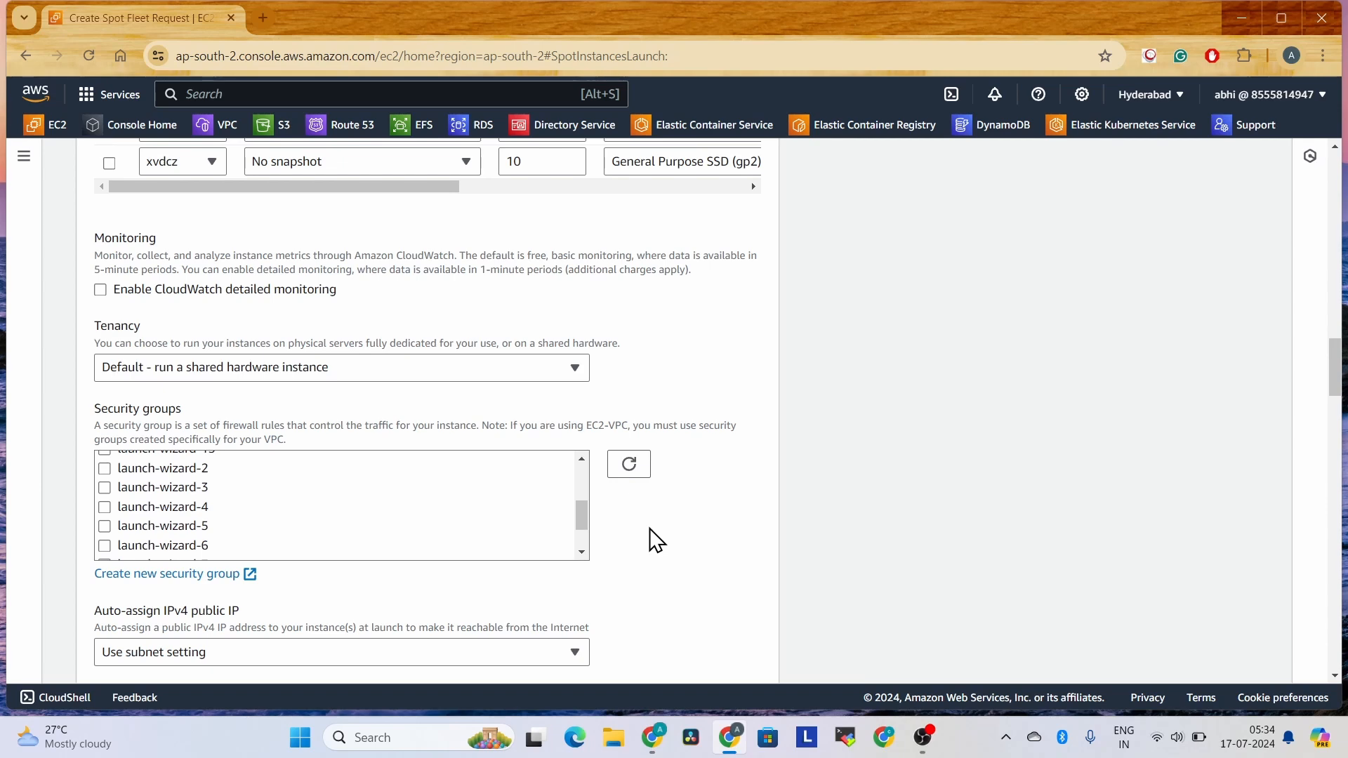
pyautogui.scroll(-3, 654, 539)
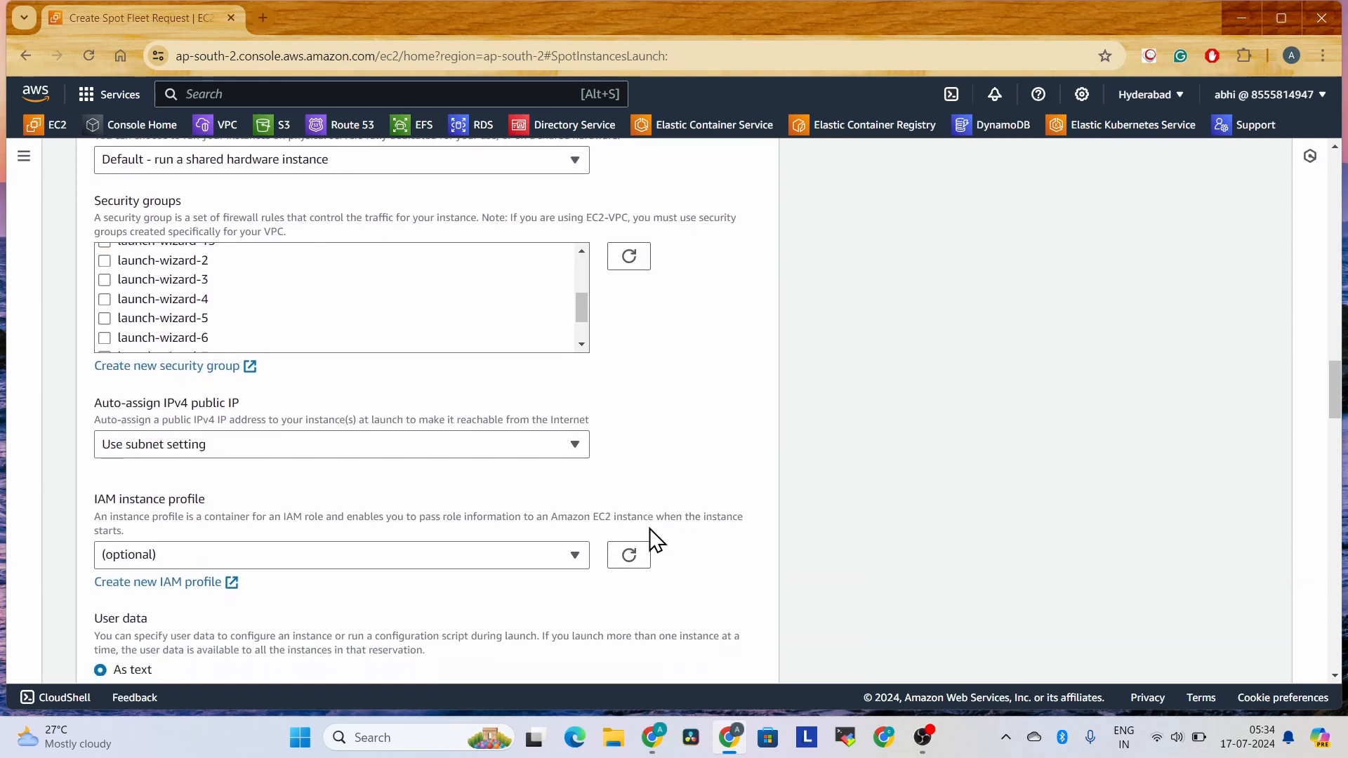
pyautogui.scroll(-3, 654, 539)
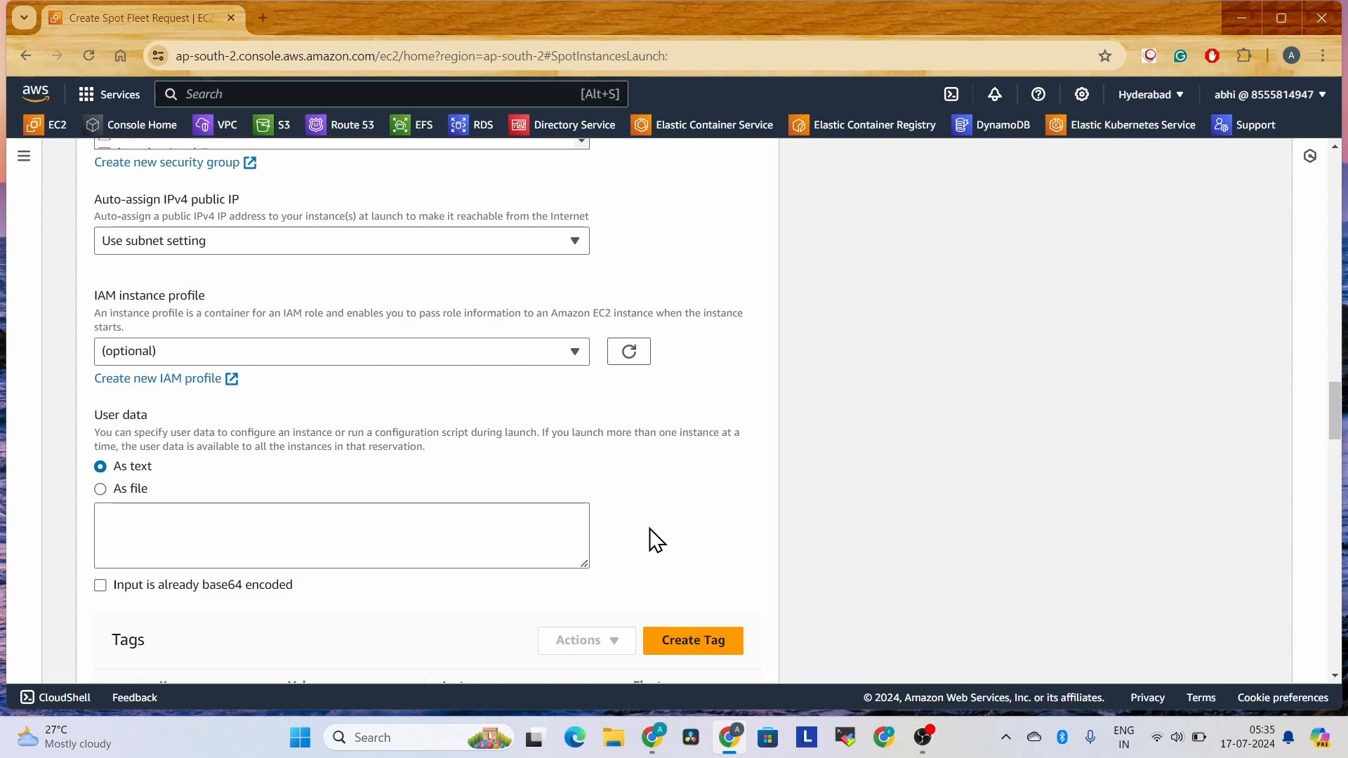
pyautogui.scroll(-1, 650, 529)
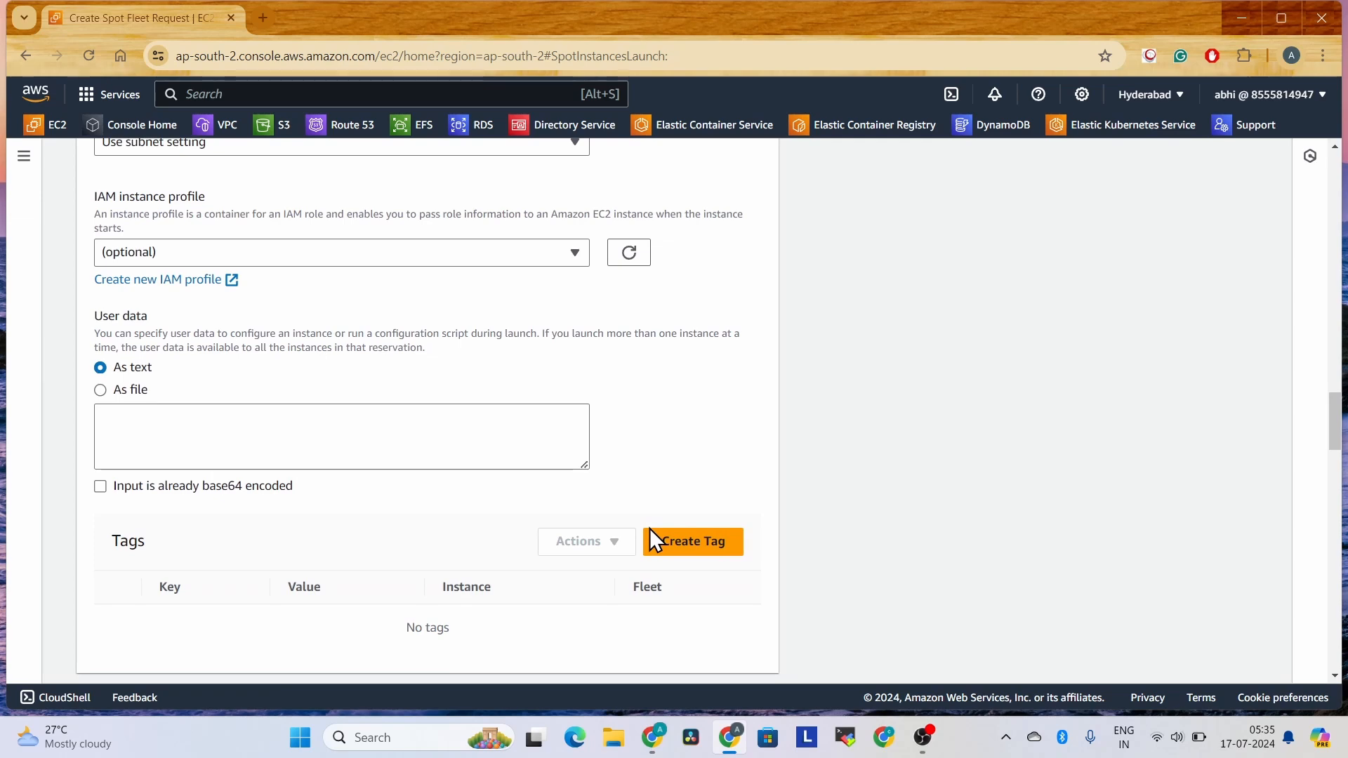
# - Raise the total target capacity to 2 instances and set it back to 1
pyautogui.scroll(-3, 549, 550)
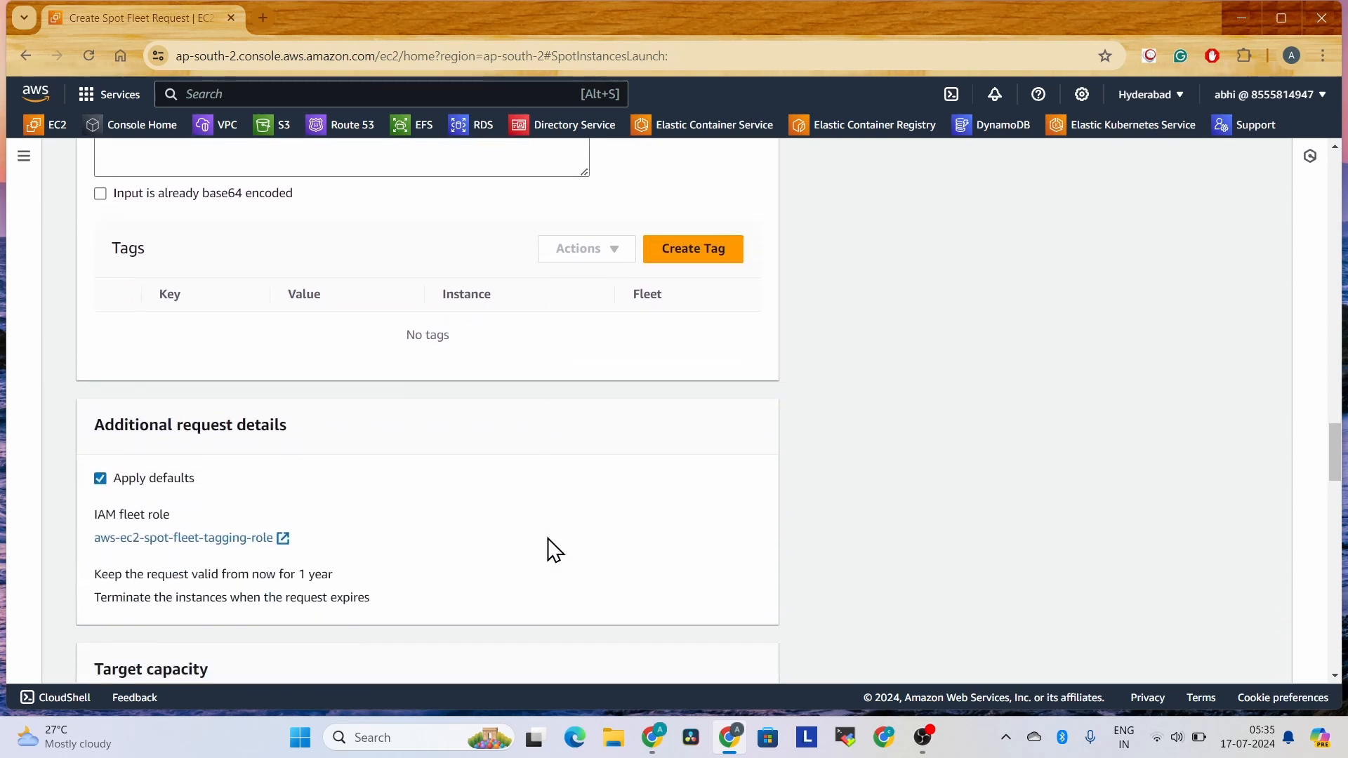
pyautogui.scroll(-1, 551, 548)
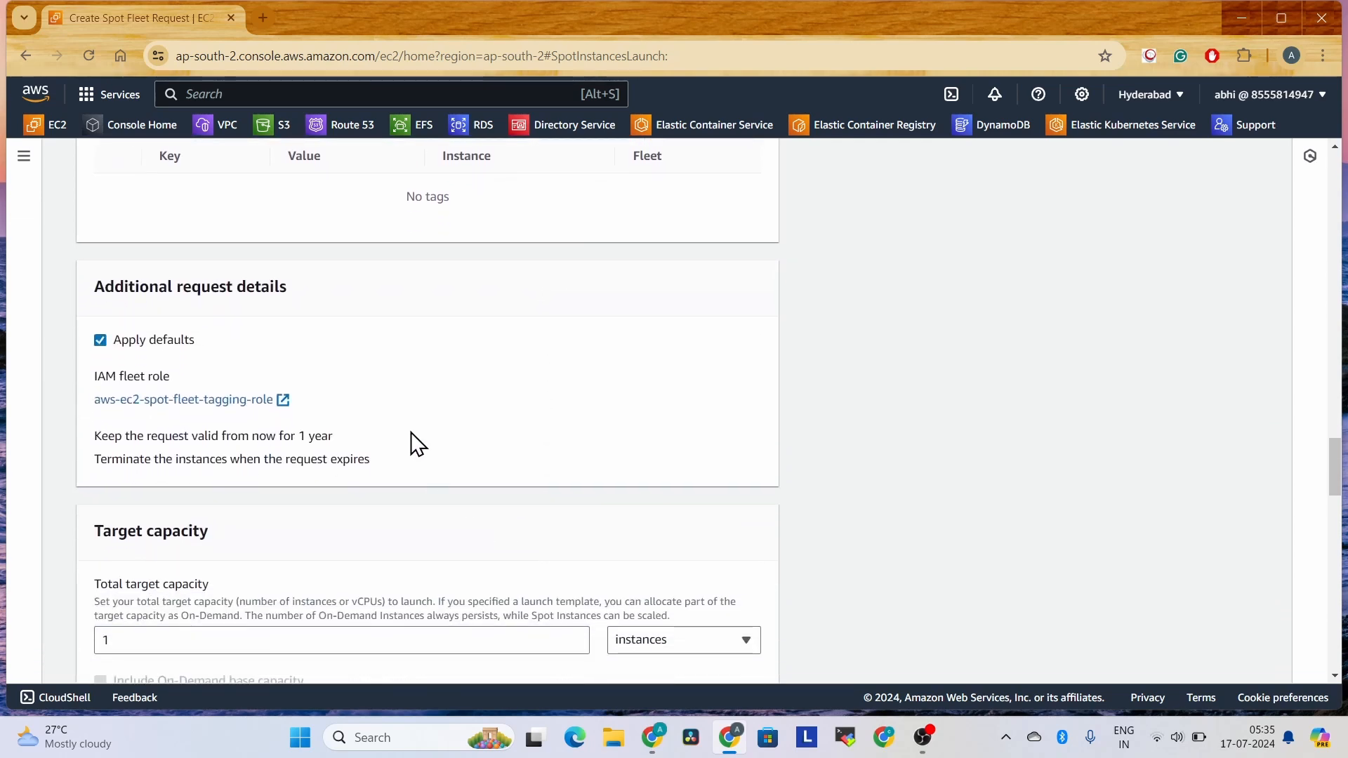
pyautogui.scroll(-2, 417, 442)
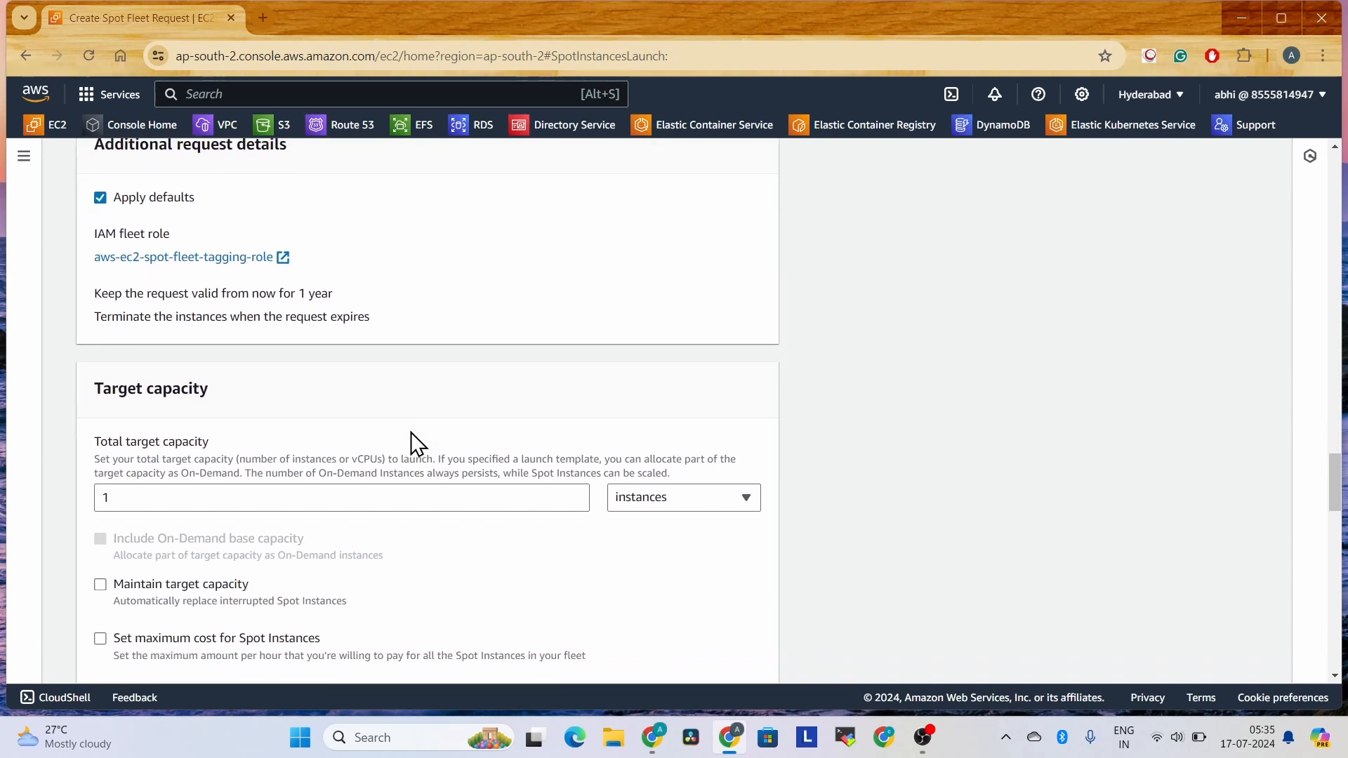
pyautogui.click(576, 493)
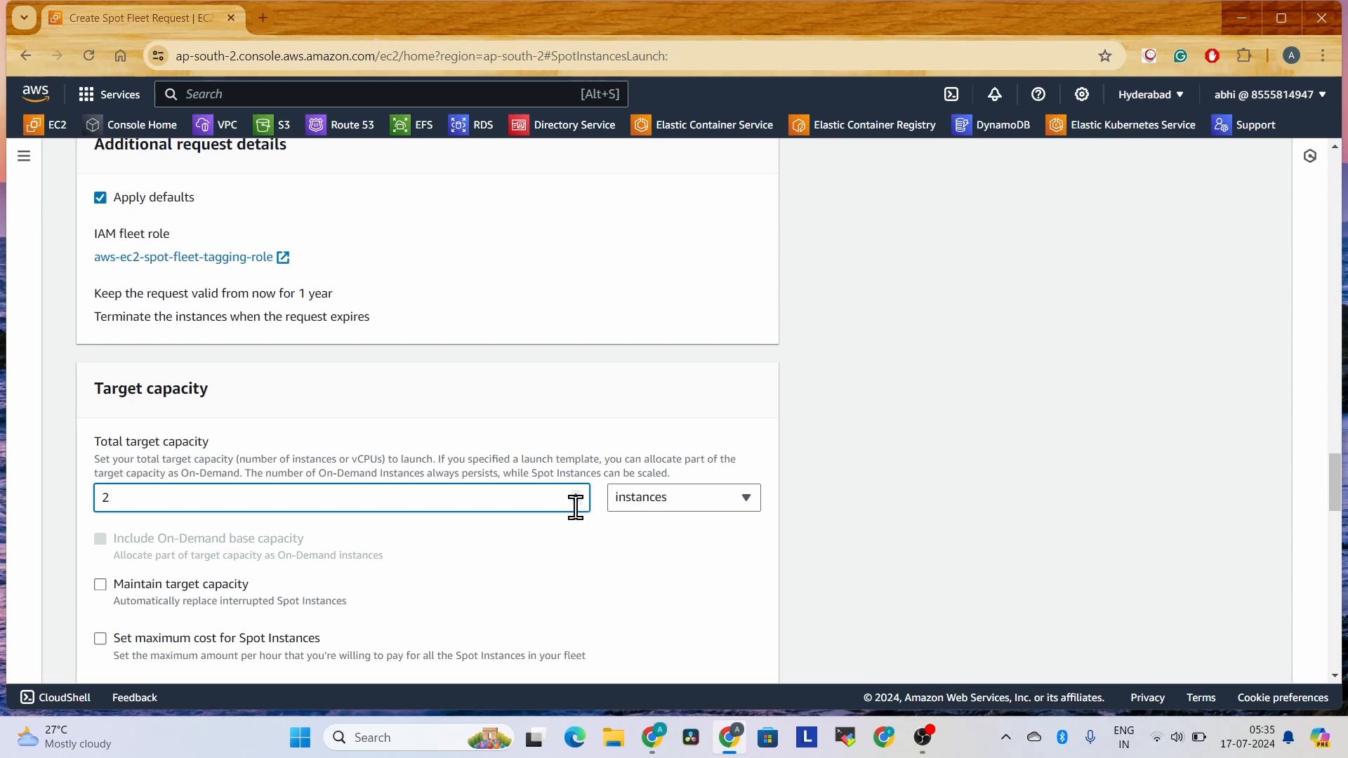
pyautogui.click(577, 503)
pyautogui.scroll(-1, 579, 506)
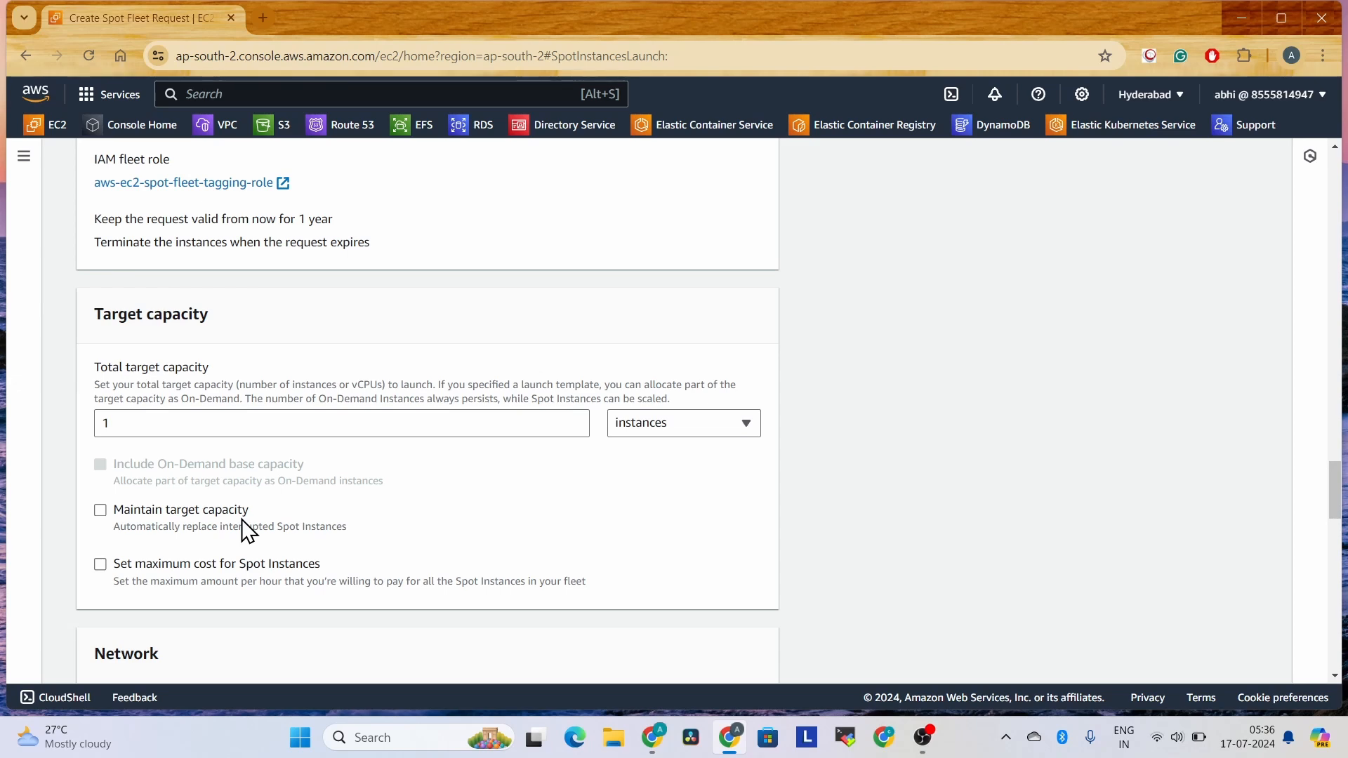
# - Enable Maintain target capacity, check the available interruption behavior options, and disable Maintain target capacity again
pyautogui.click(247, 531)
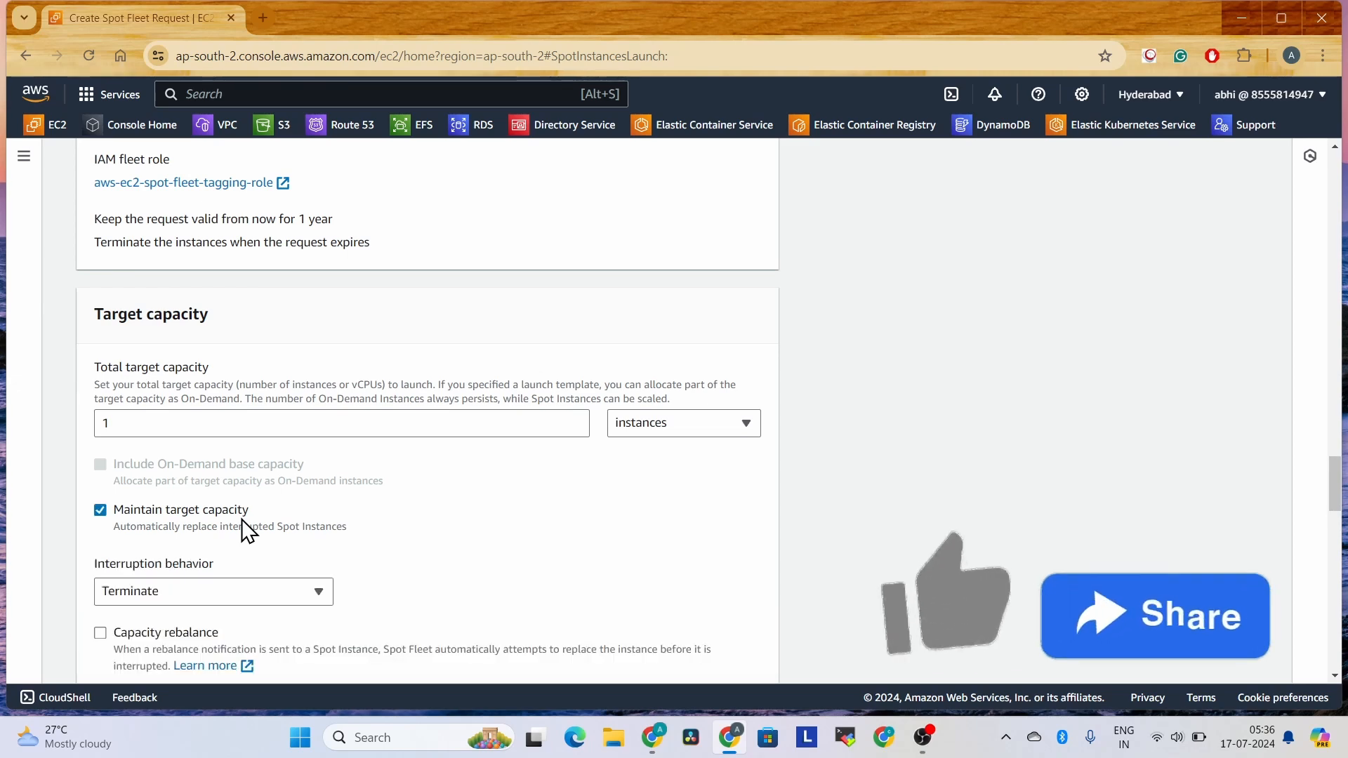
pyautogui.scroll(-1, 323, 539)
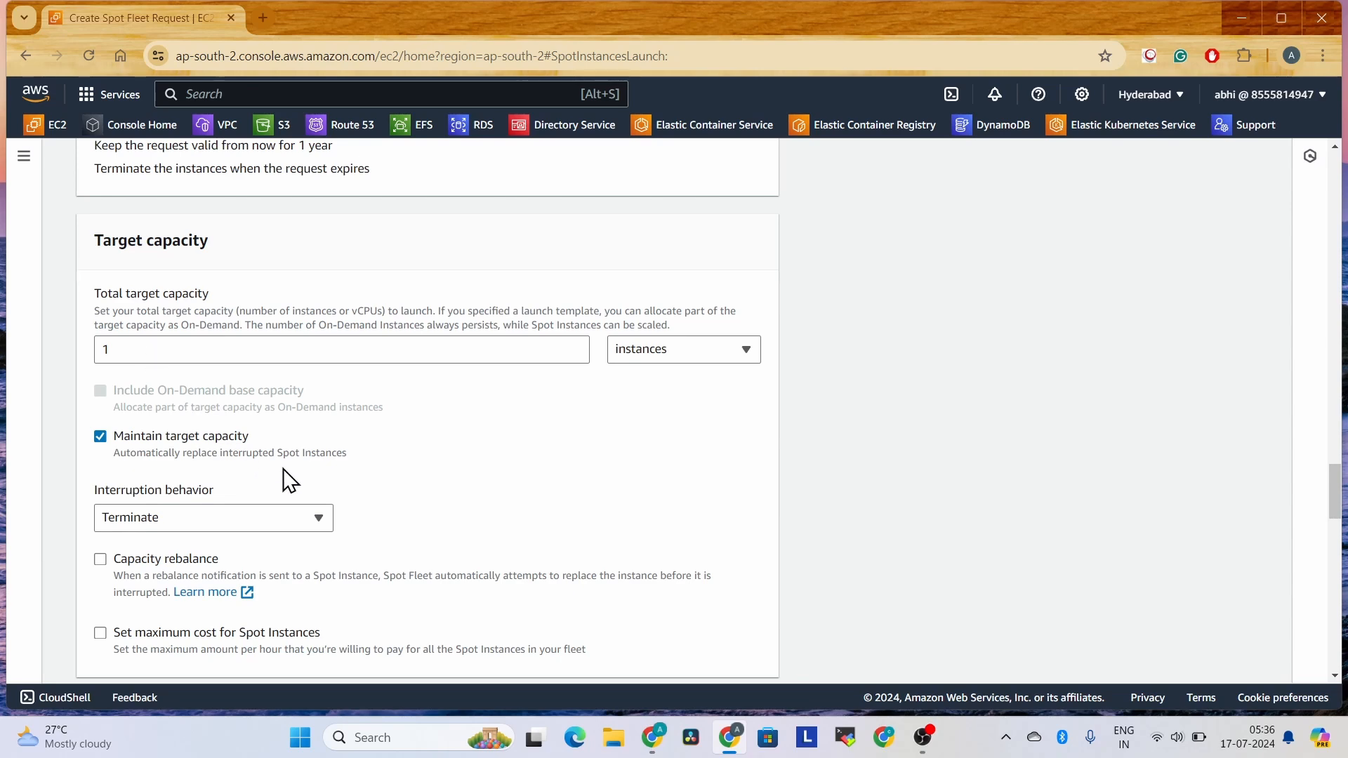
pyautogui.click(307, 528)
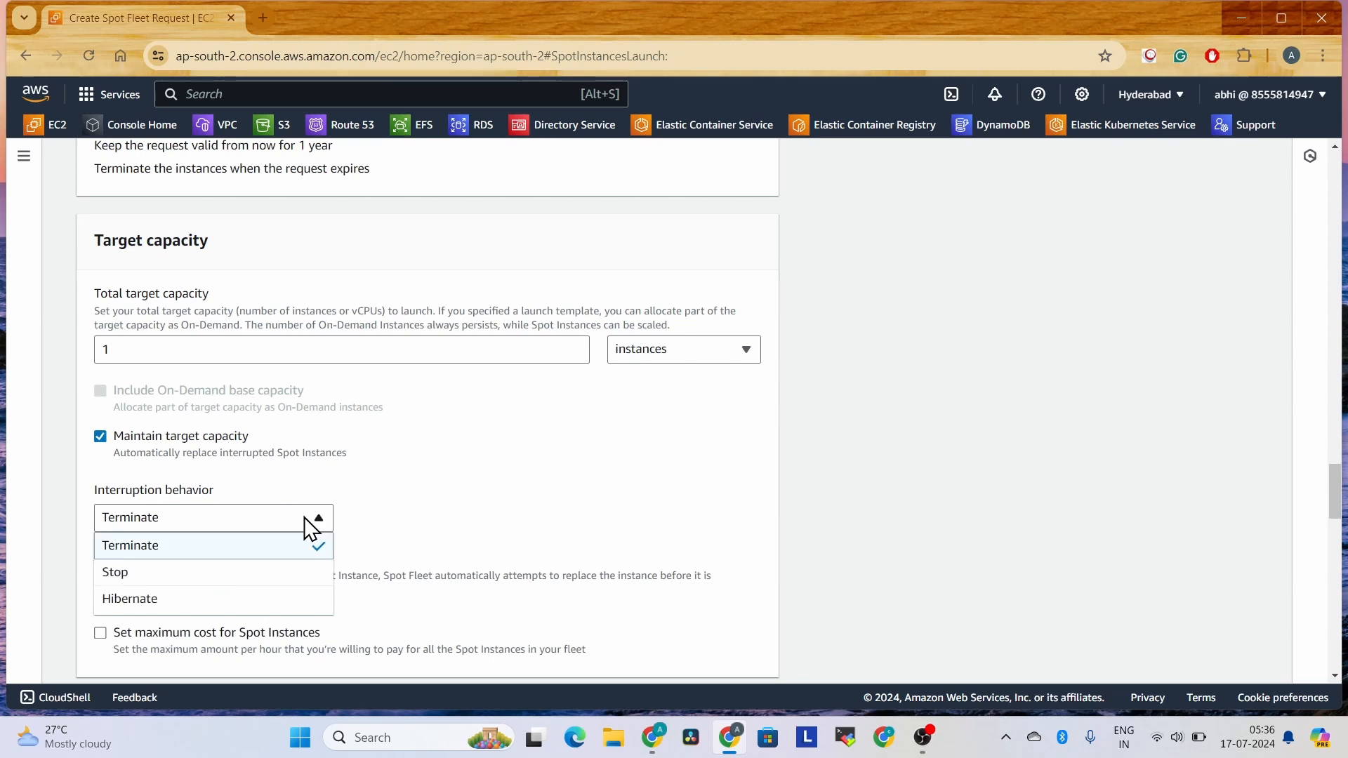
pyautogui.click(384, 508)
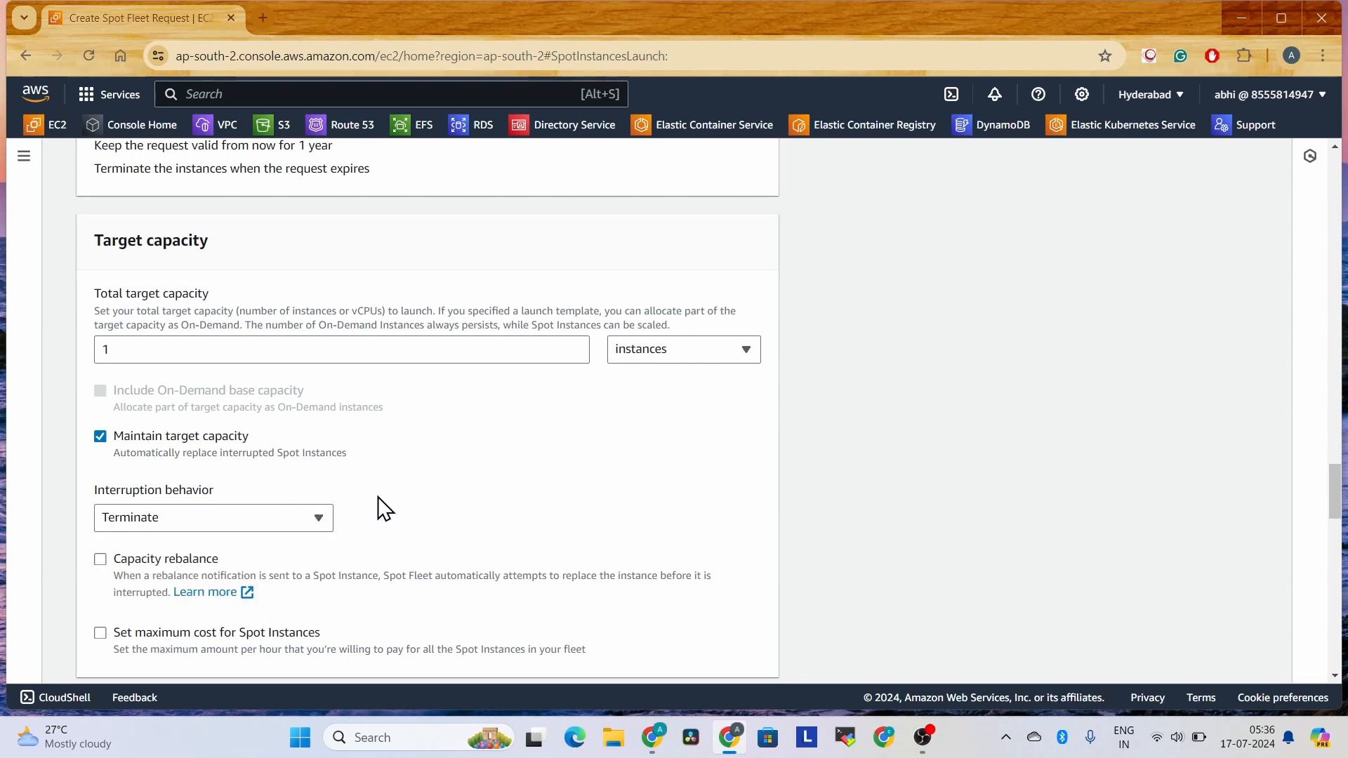
pyautogui.scroll(-1, 384, 508)
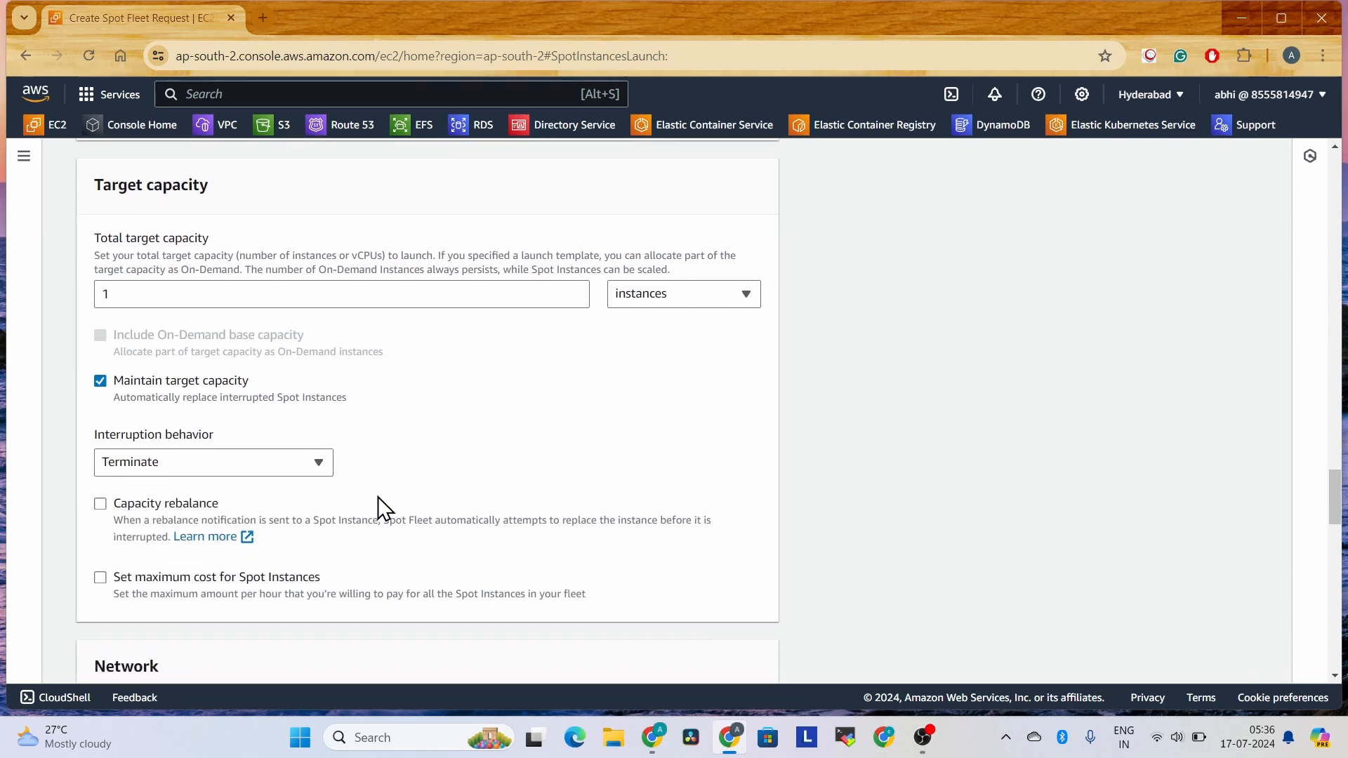
pyautogui.click(101, 380)
# - Select the default VPC cp-b00-default-vpc (172.31.0.0/16) as the fleet request's network
pyautogui.scroll(-3, 363, 381)
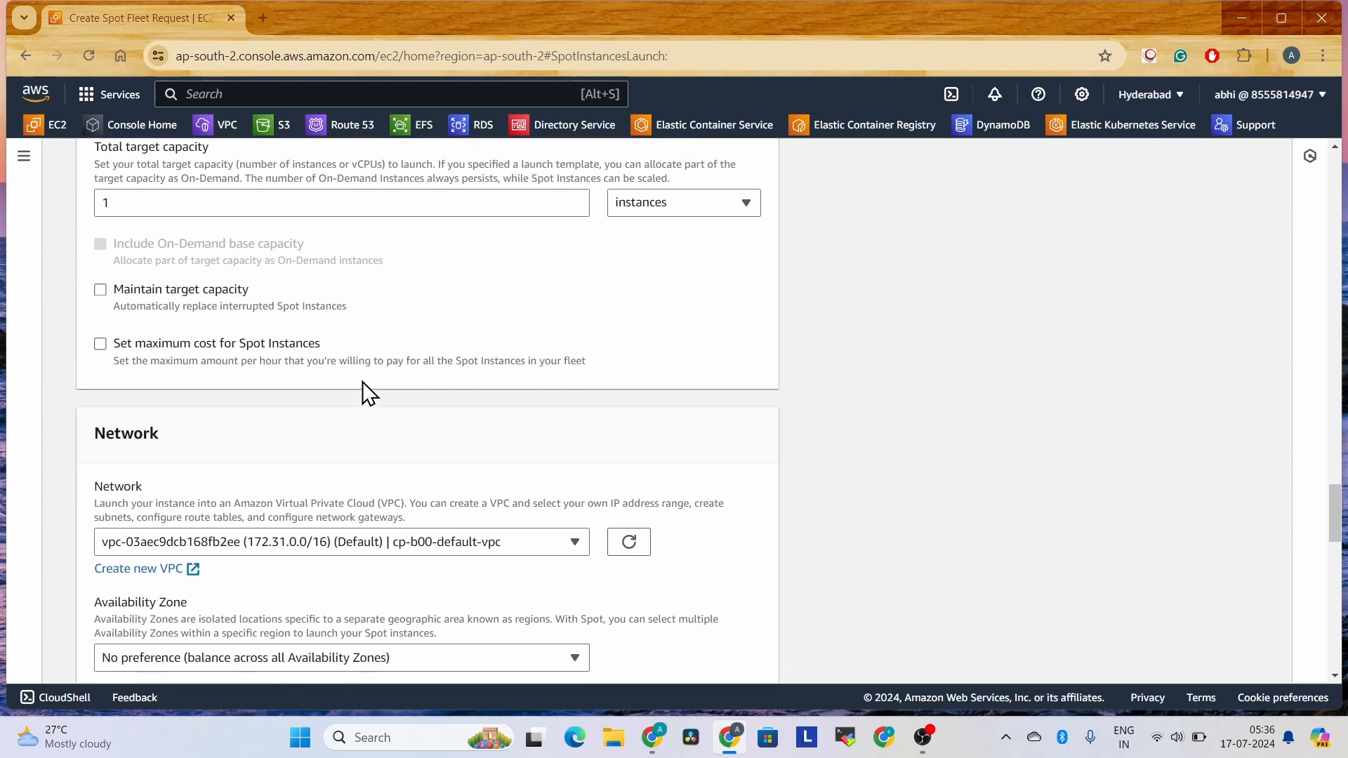
pyautogui.scroll(-1, 363, 383)
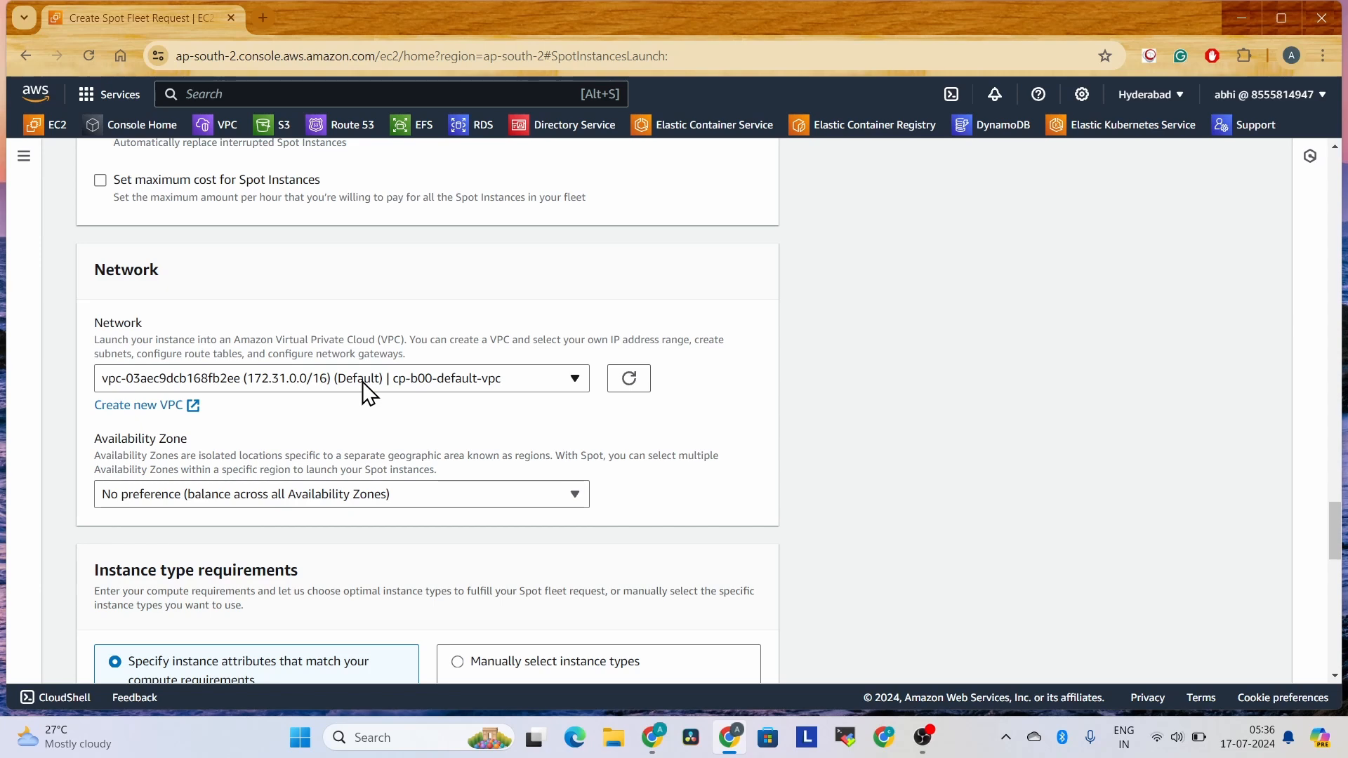
pyautogui.click(410, 382)
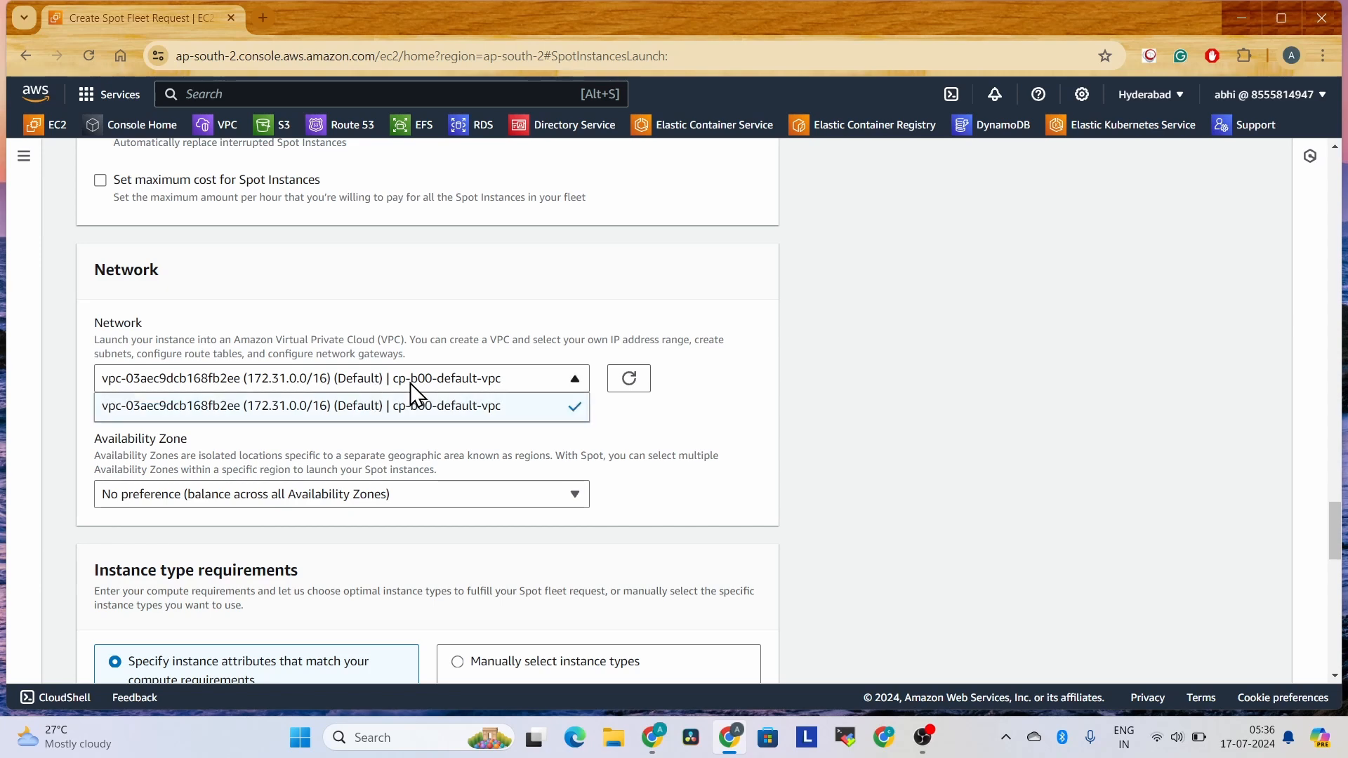
pyautogui.click(411, 404)
pyautogui.scroll(-1, 412, 397)
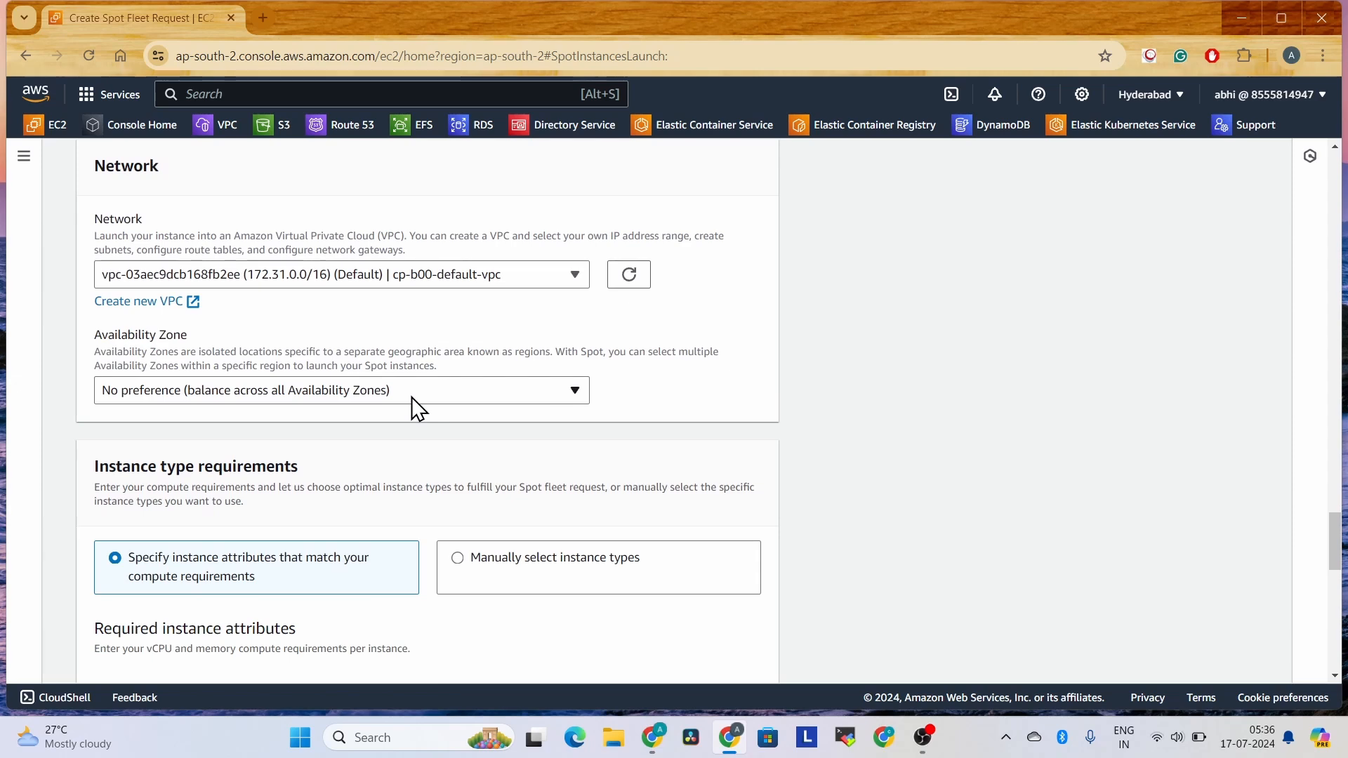
# - Switch the instance type requirements from attribute matching to manually selected instance types
pyautogui.scroll(-1, 412, 398)
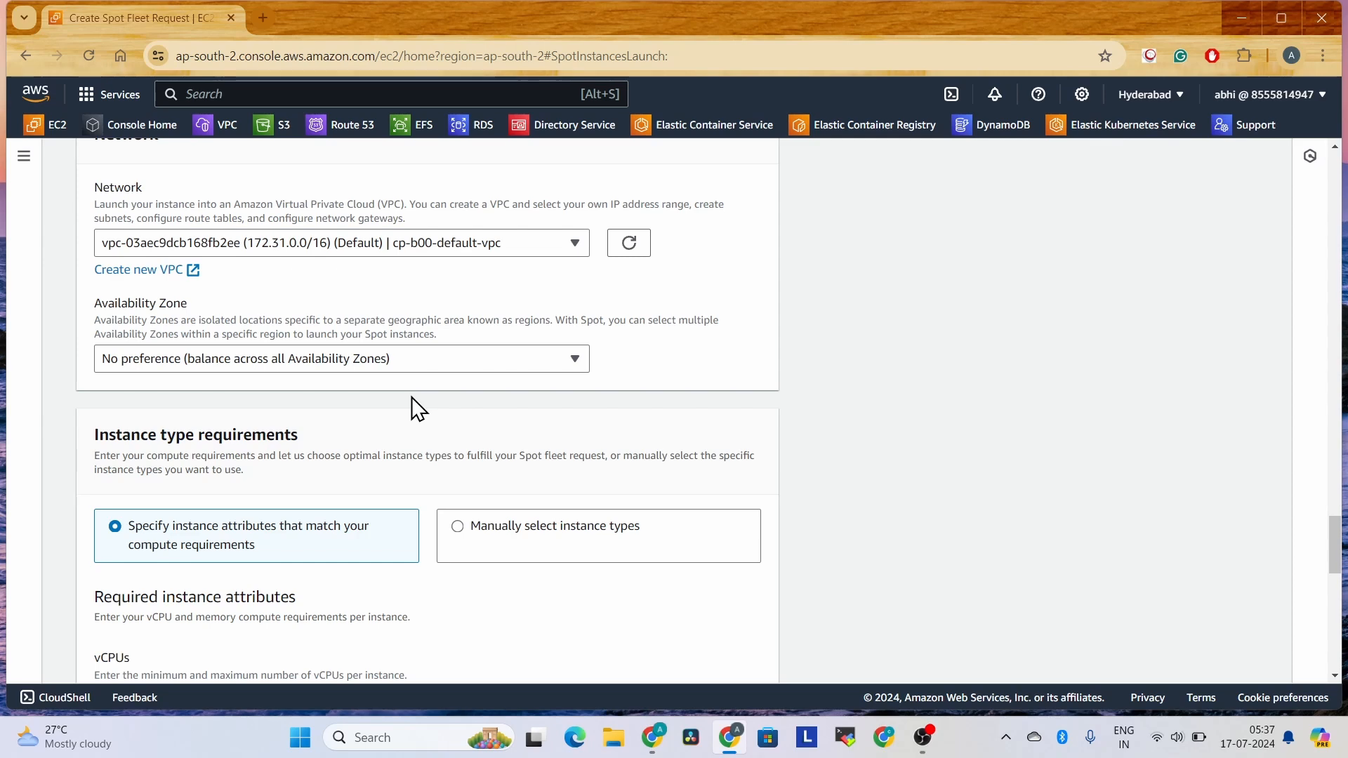
pyautogui.scroll(-1, 411, 397)
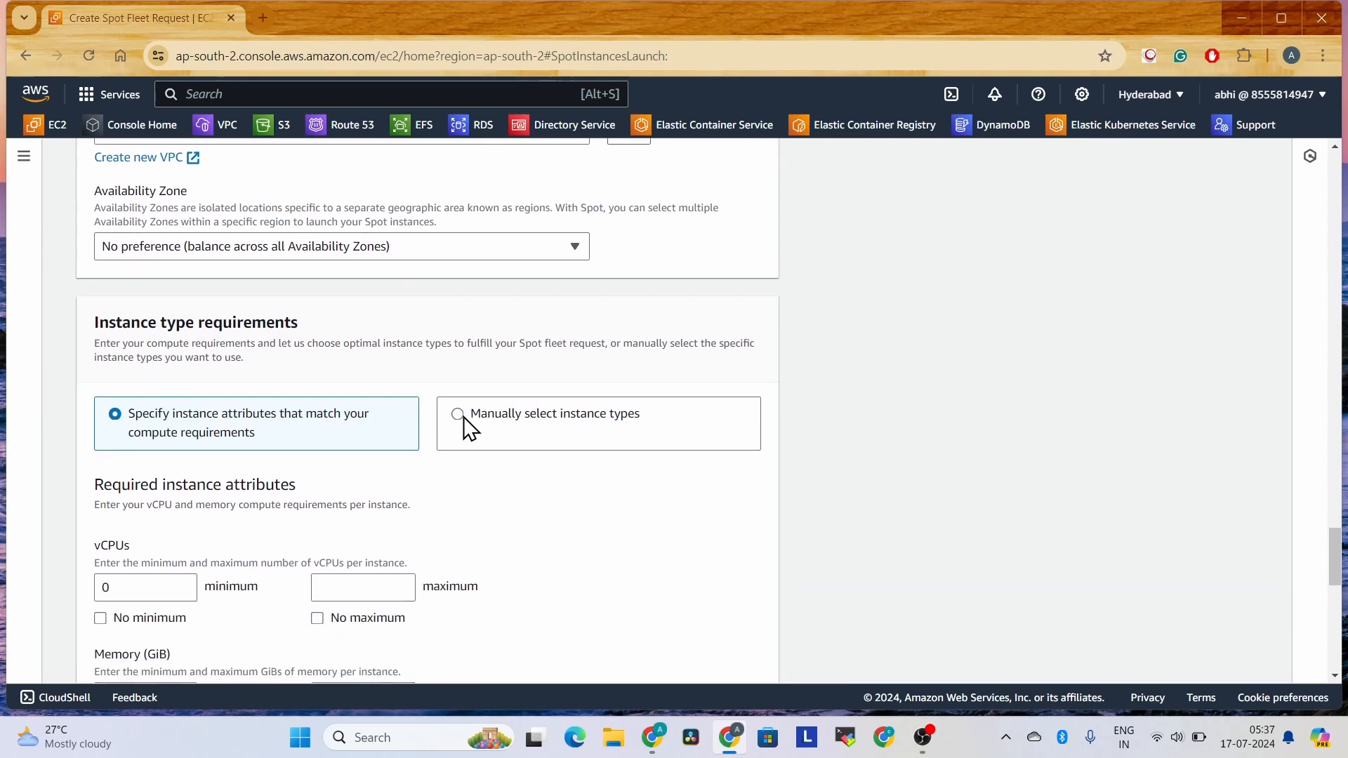
pyautogui.click(458, 414)
pyautogui.click(364, 427)
pyautogui.scroll(-1, 363, 428)
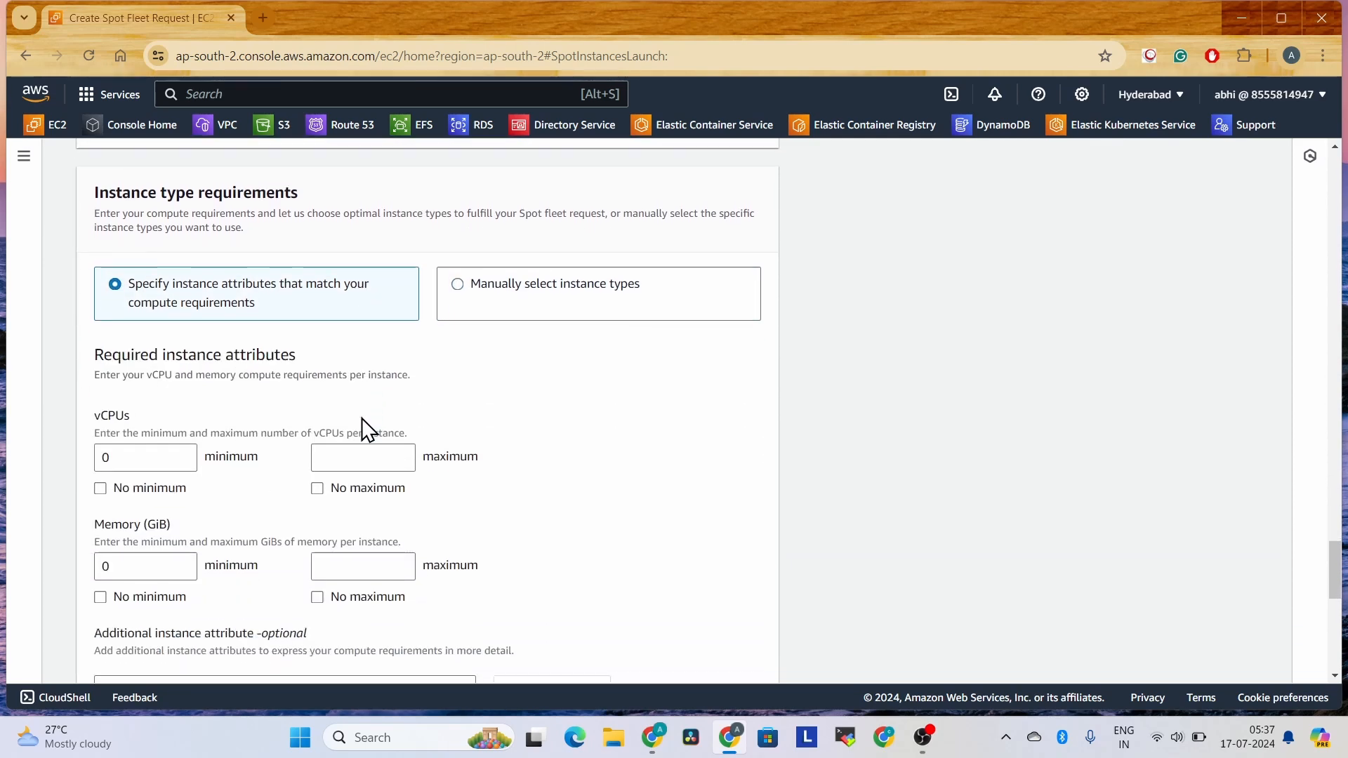
pyautogui.click(500, 291)
pyautogui.scroll(-1, 362, 428)
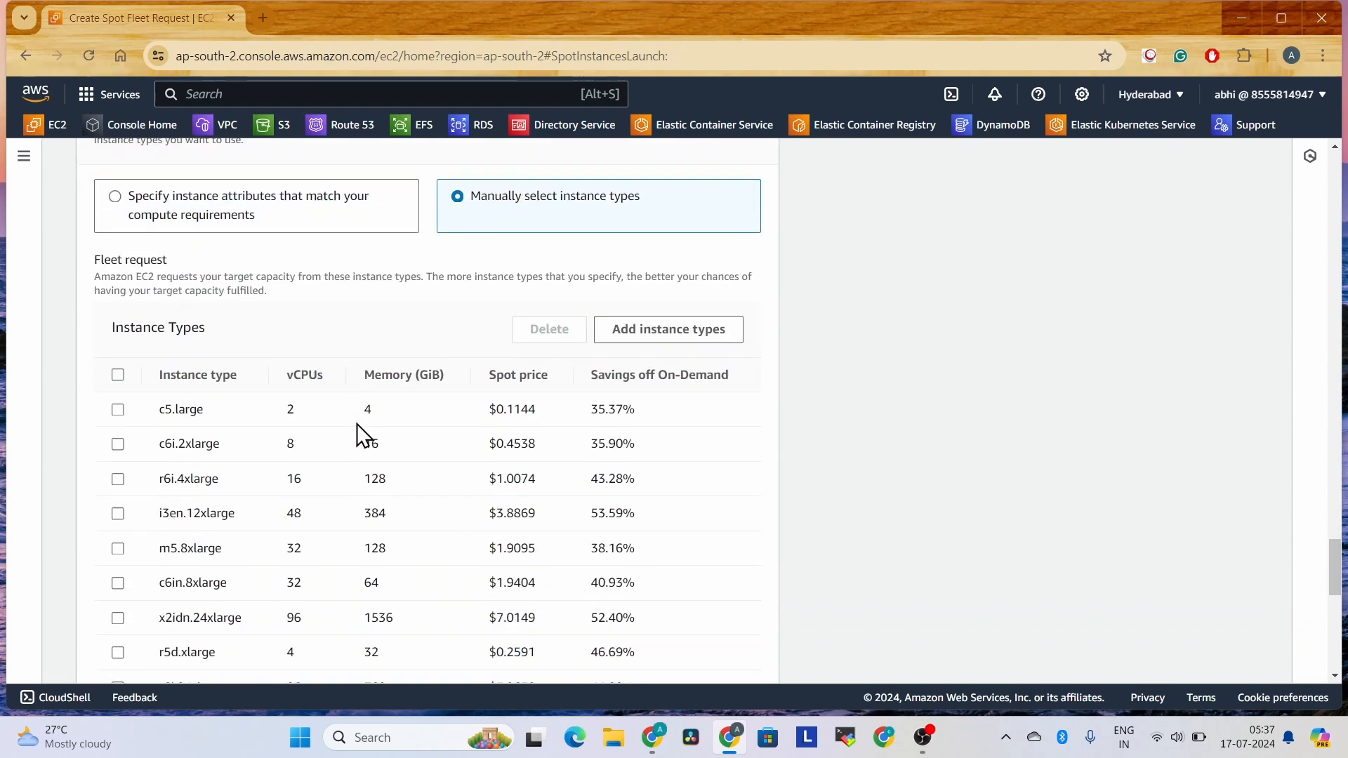
# - Delete all the preselected instance types from the fleet request's instance type list
pyautogui.scroll(-2, 357, 424)
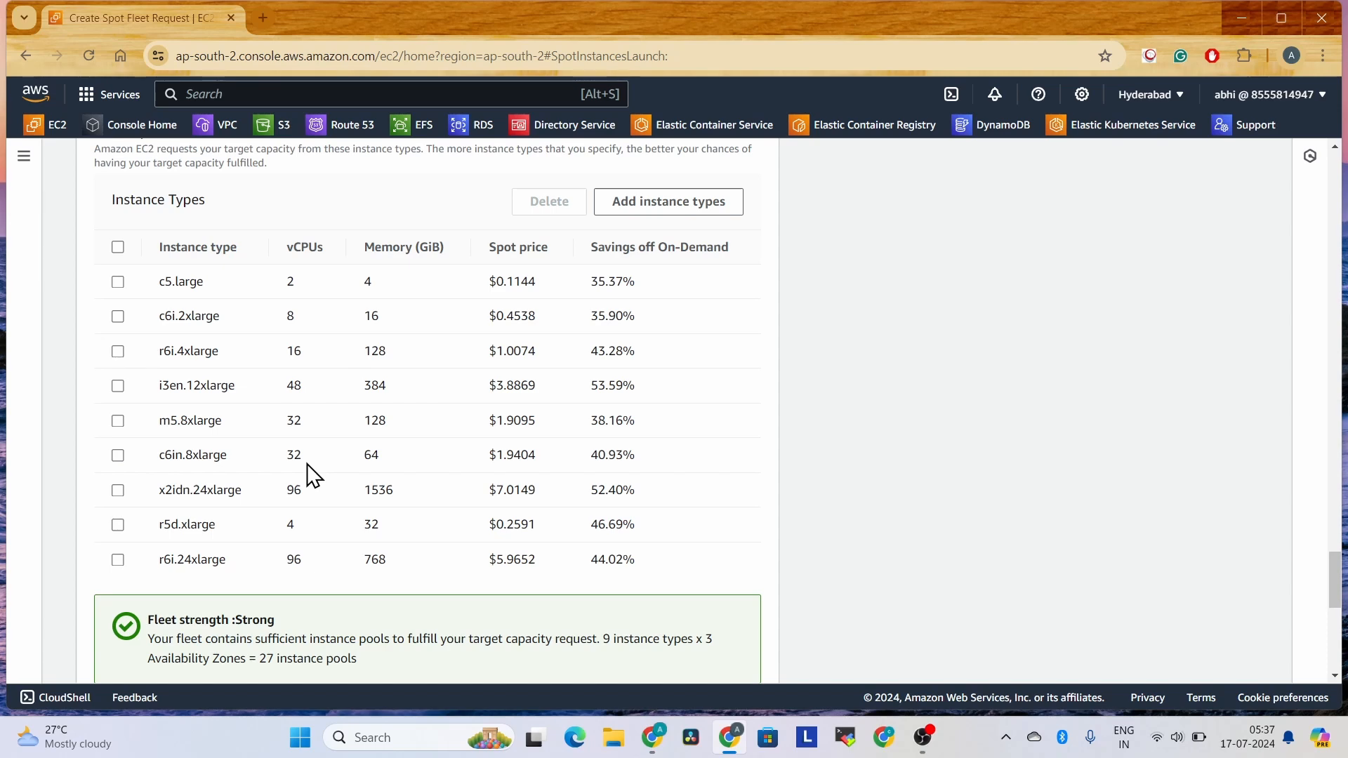
pyautogui.click(118, 247)
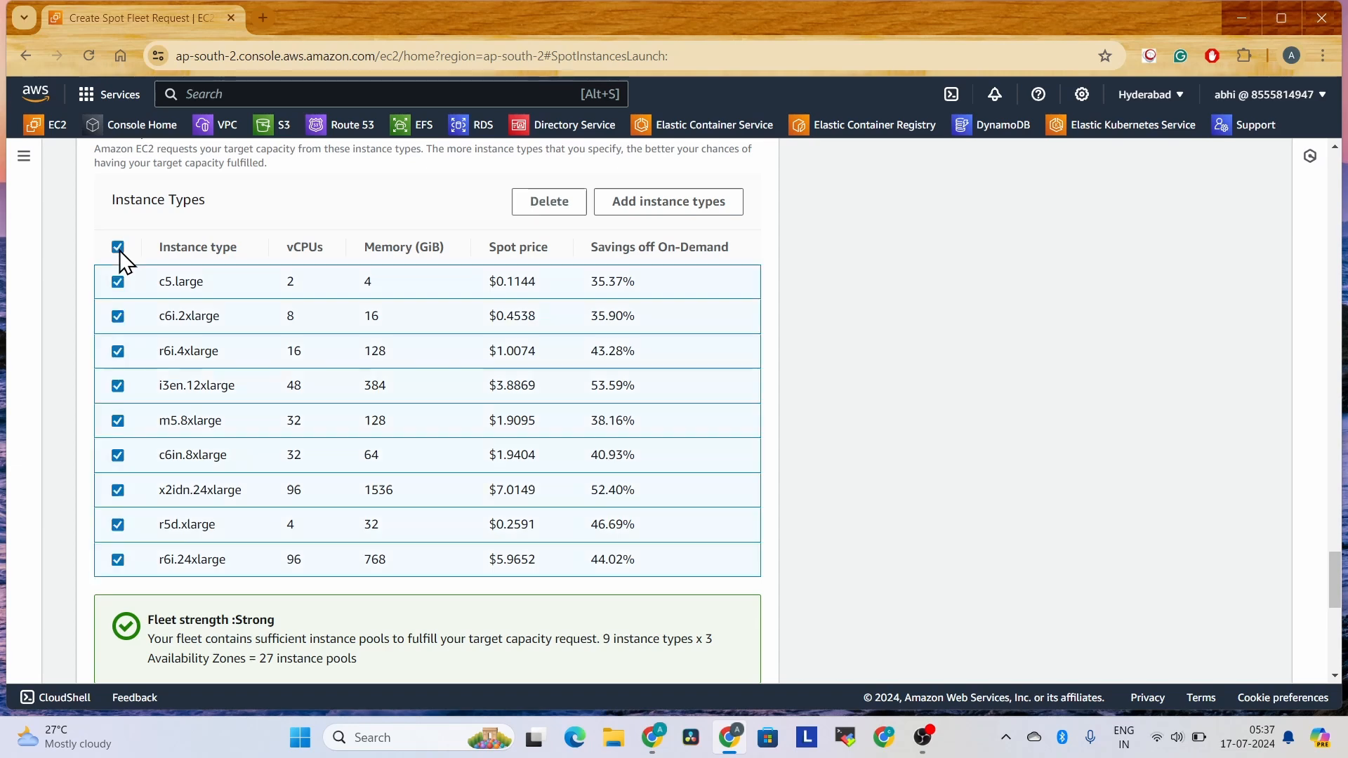
pyautogui.click(516, 208)
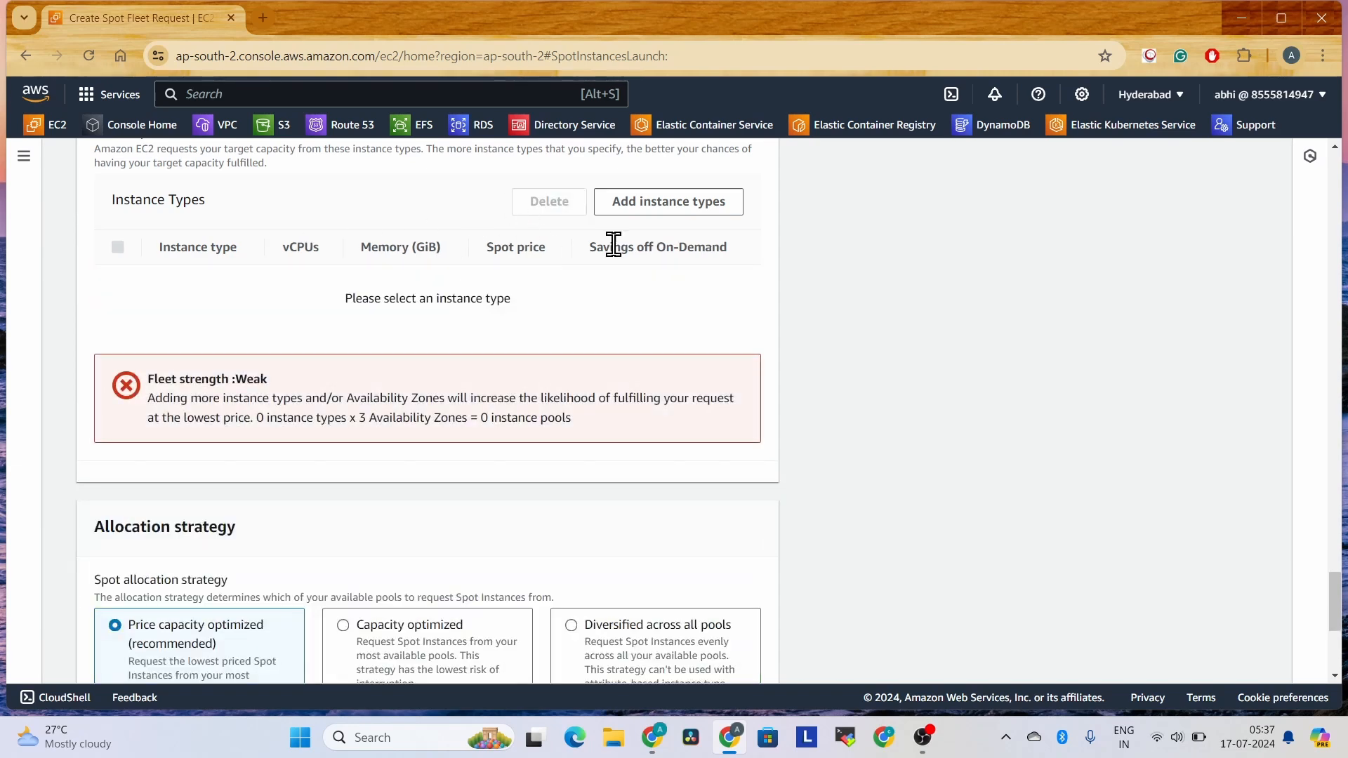
# - Add the t3.medium instance type to the fleet request by filtering the available instance types for it
pyautogui.click(684, 214)
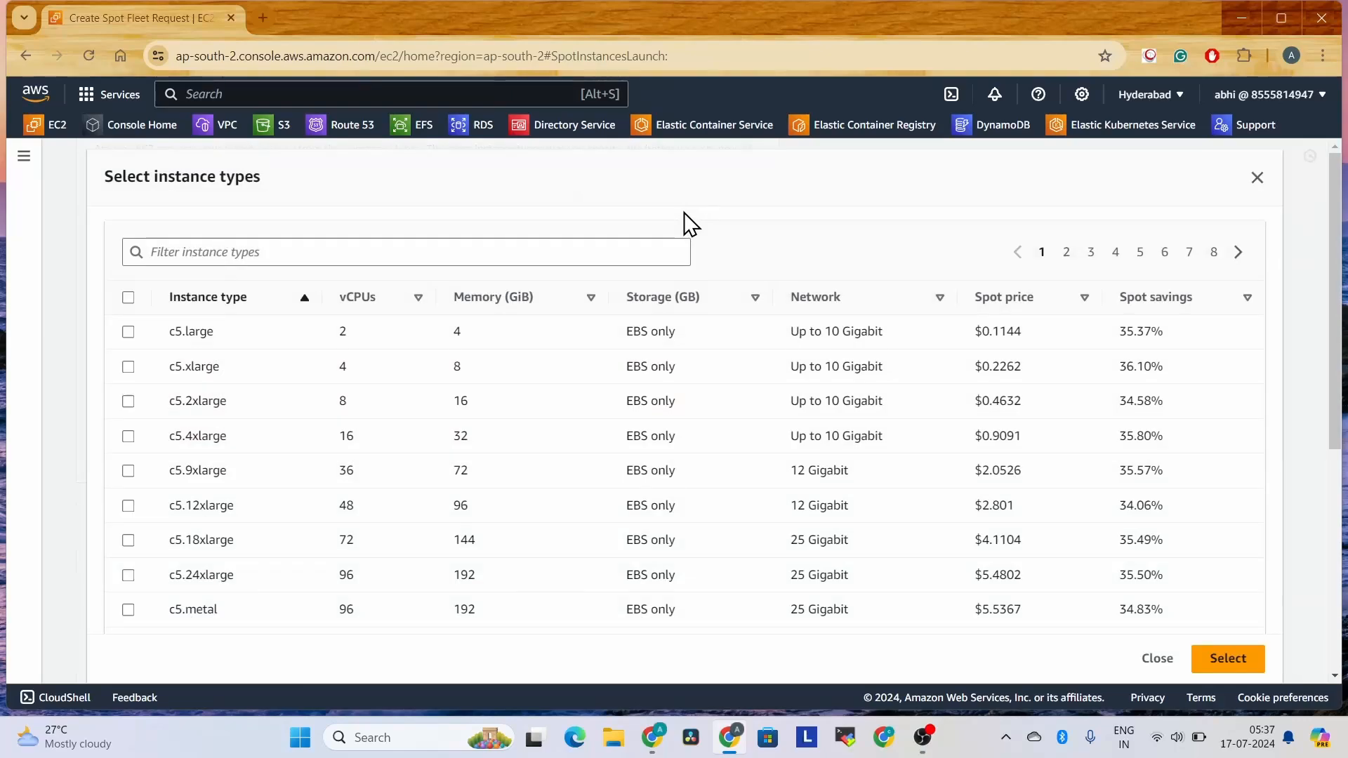
pyautogui.click(528, 257)
pyautogui.write('t3')
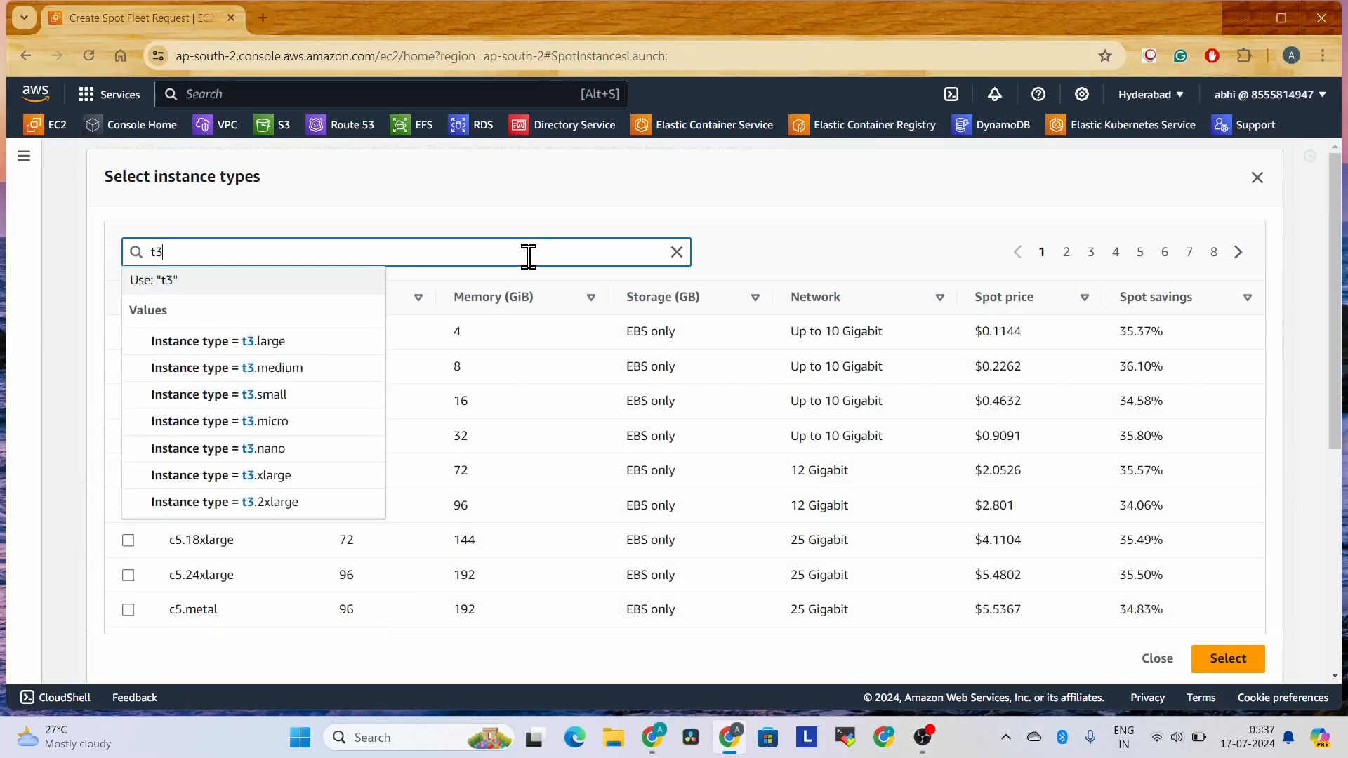
pyautogui.write('.med')
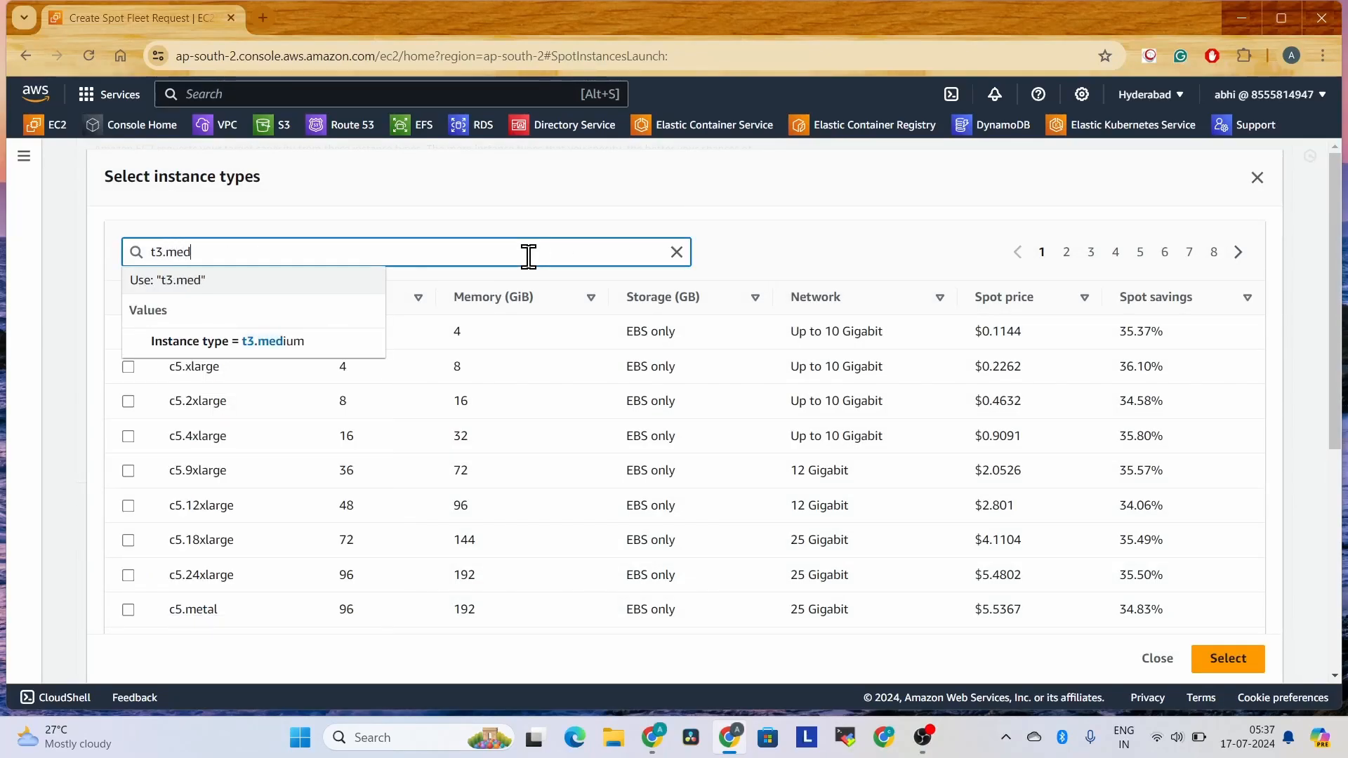
pyautogui.click(247, 341)
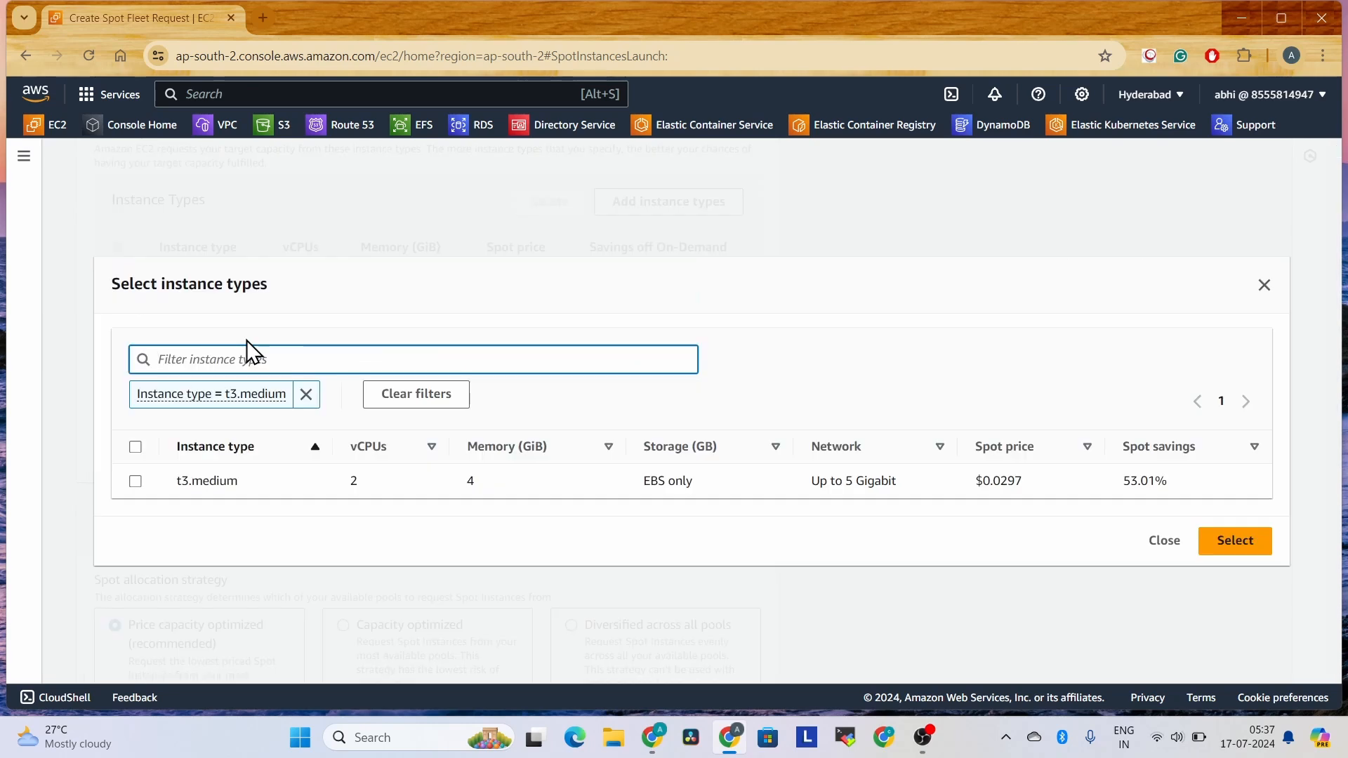
pyautogui.click(136, 447)
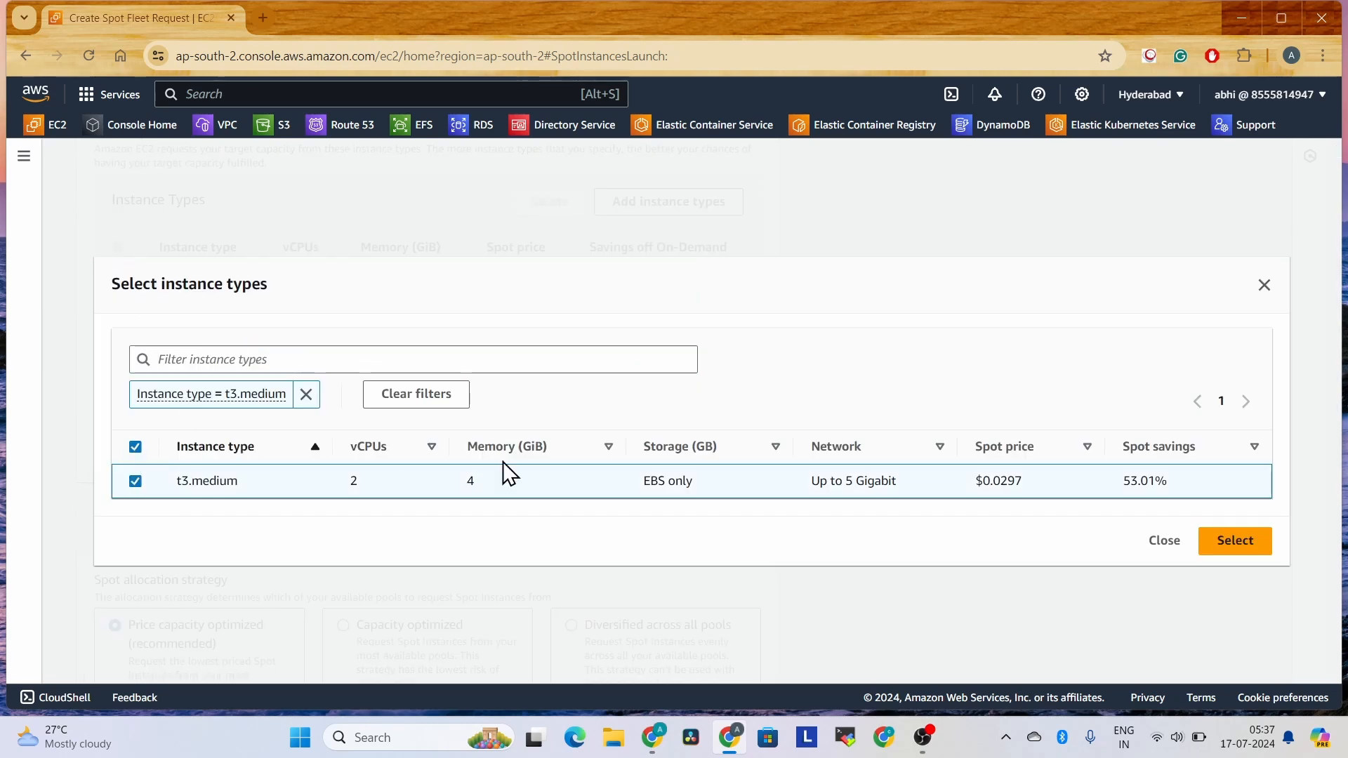
pyautogui.click(1222, 548)
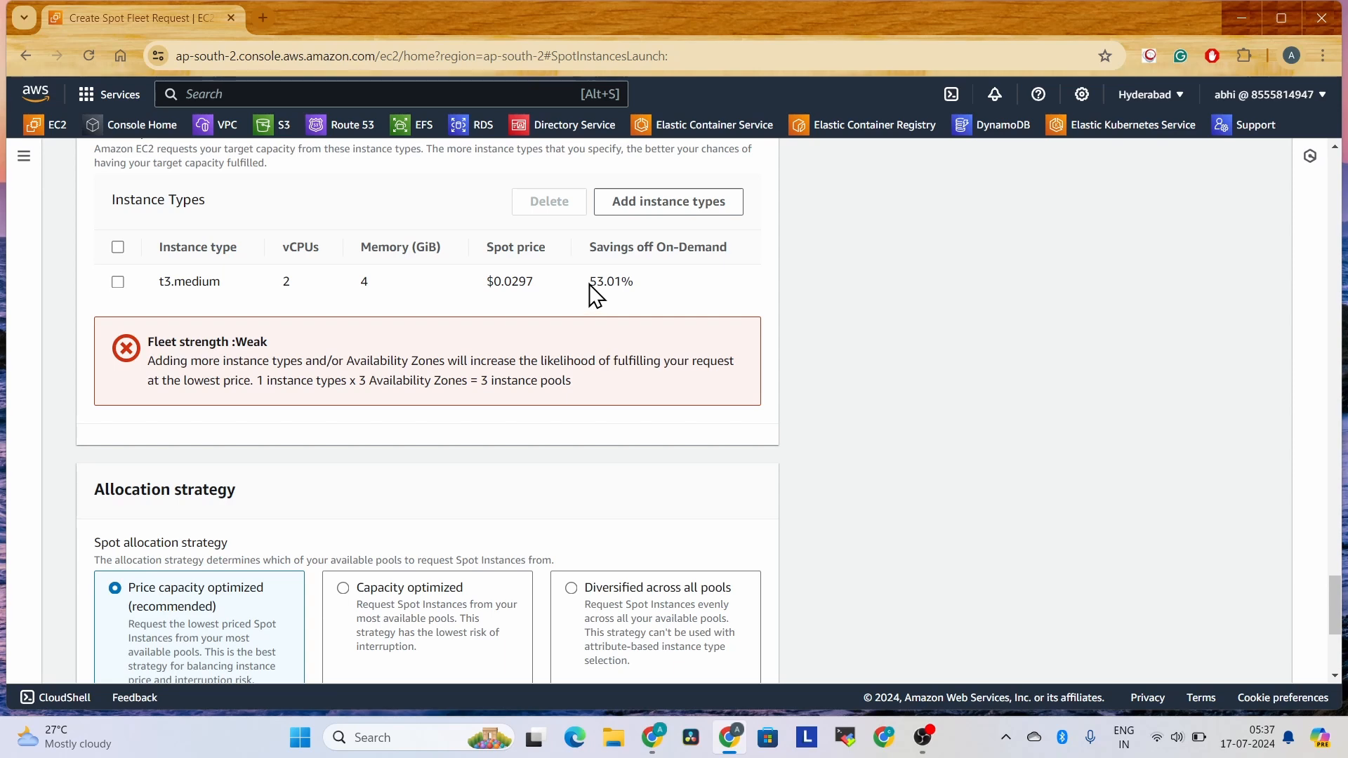
# - Review the t3.medium On-Demand savings, the fleet strength, the allocation strategy options and the fleet request summary
pyautogui.moveTo(589, 283); pyautogui.dragTo(660, 294)
pyautogui.scroll(-1, 658, 284)
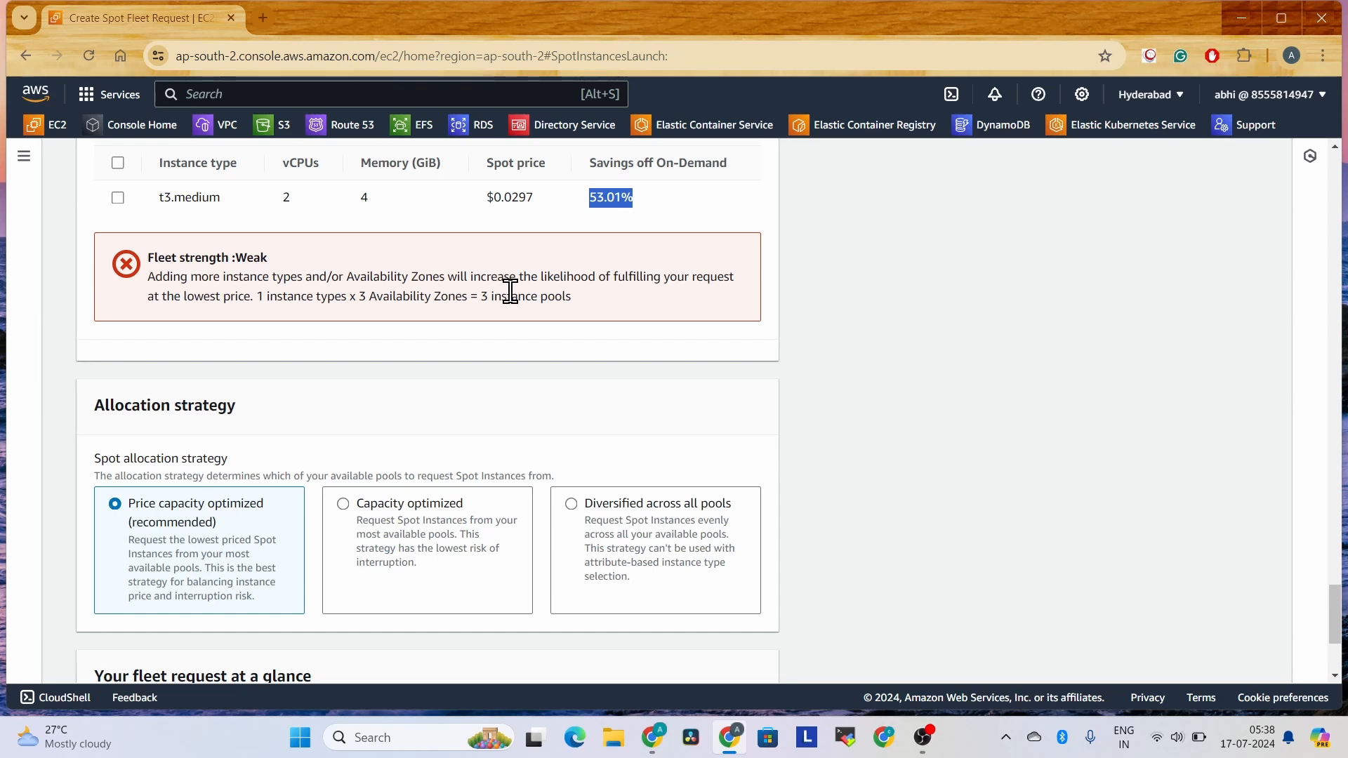
pyautogui.scroll(-1, 510, 292)
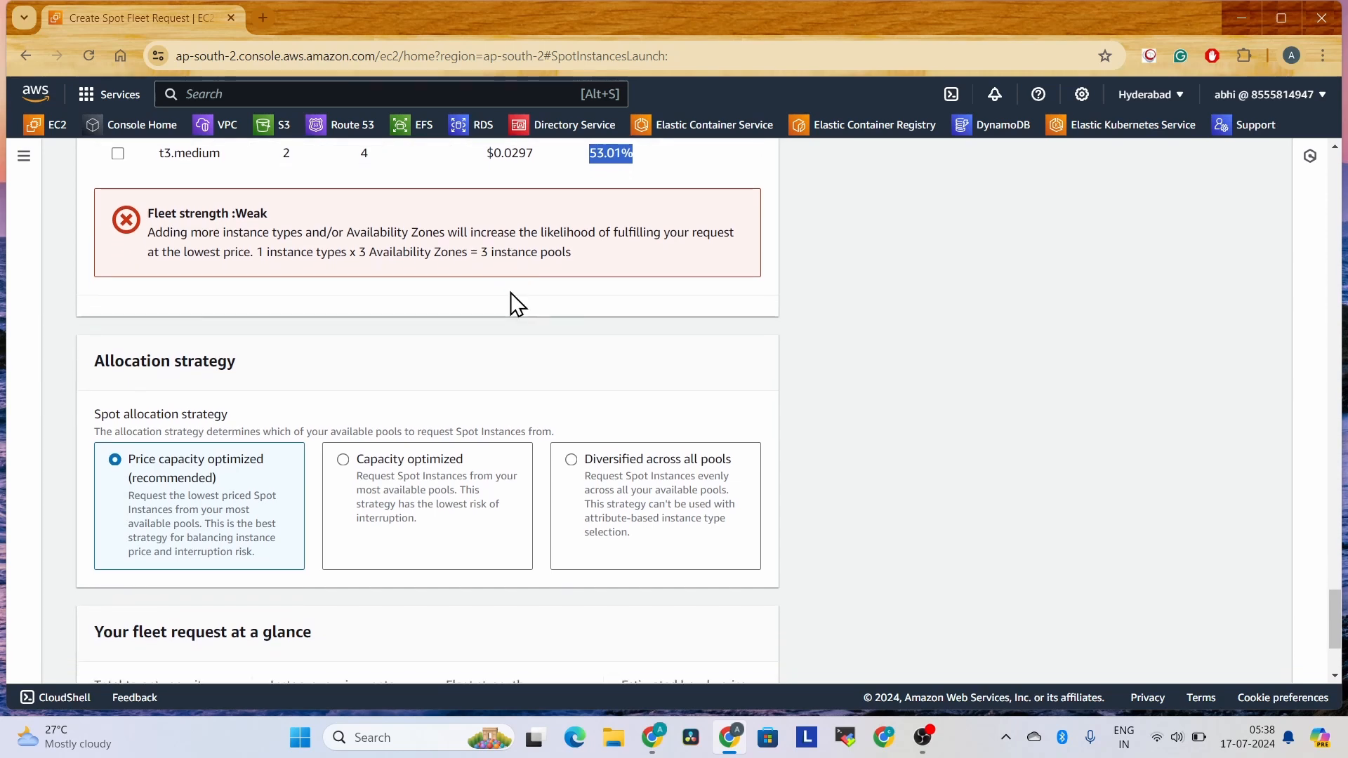
pyautogui.scroll(-2, 511, 294)
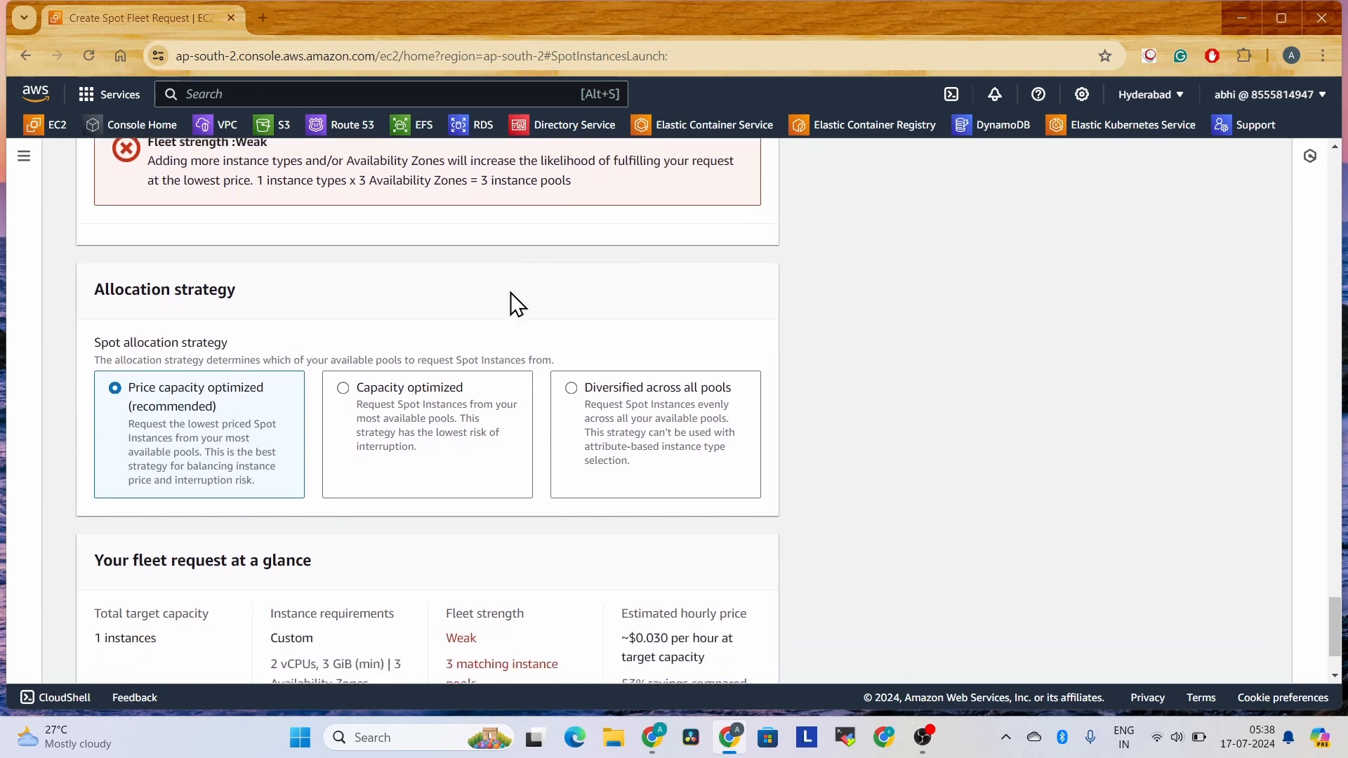
pyautogui.scroll(-2, 511, 294)
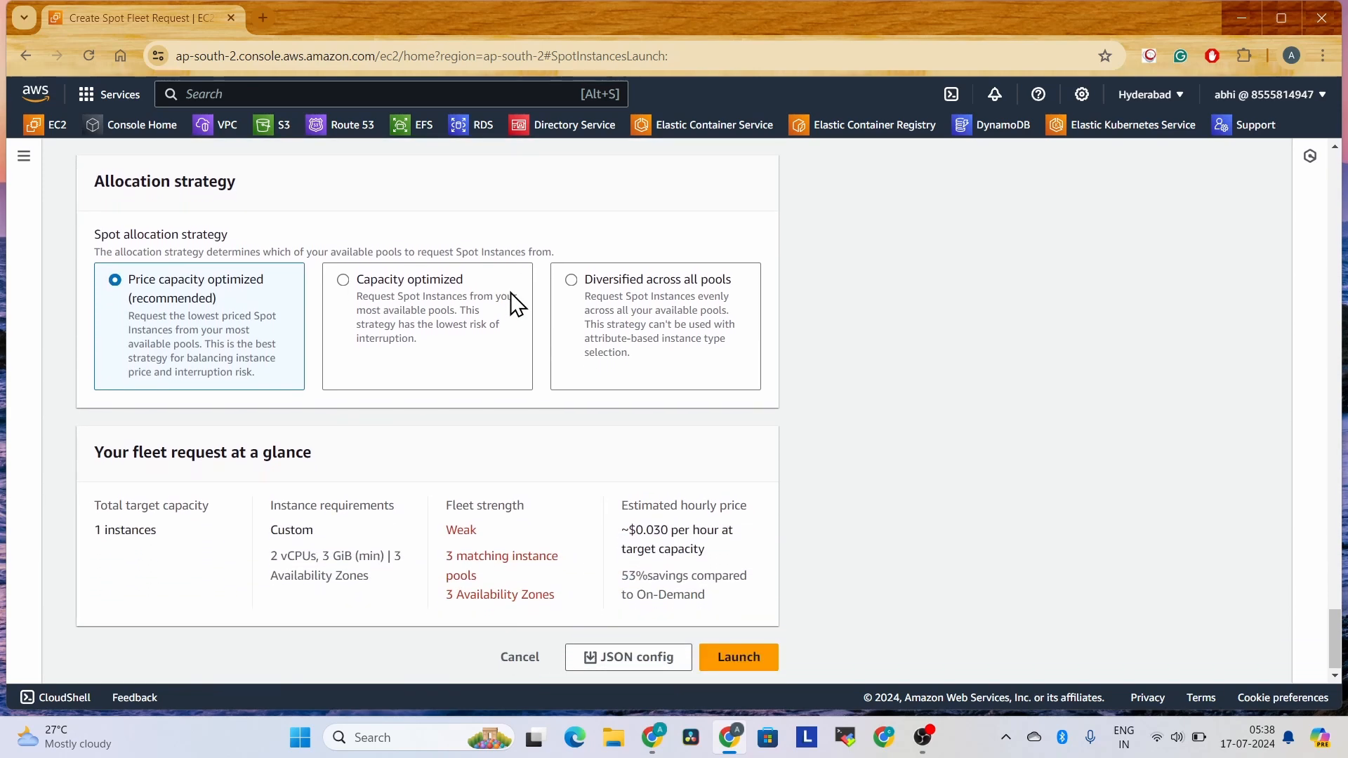
pyautogui.scroll(4, 511, 294)
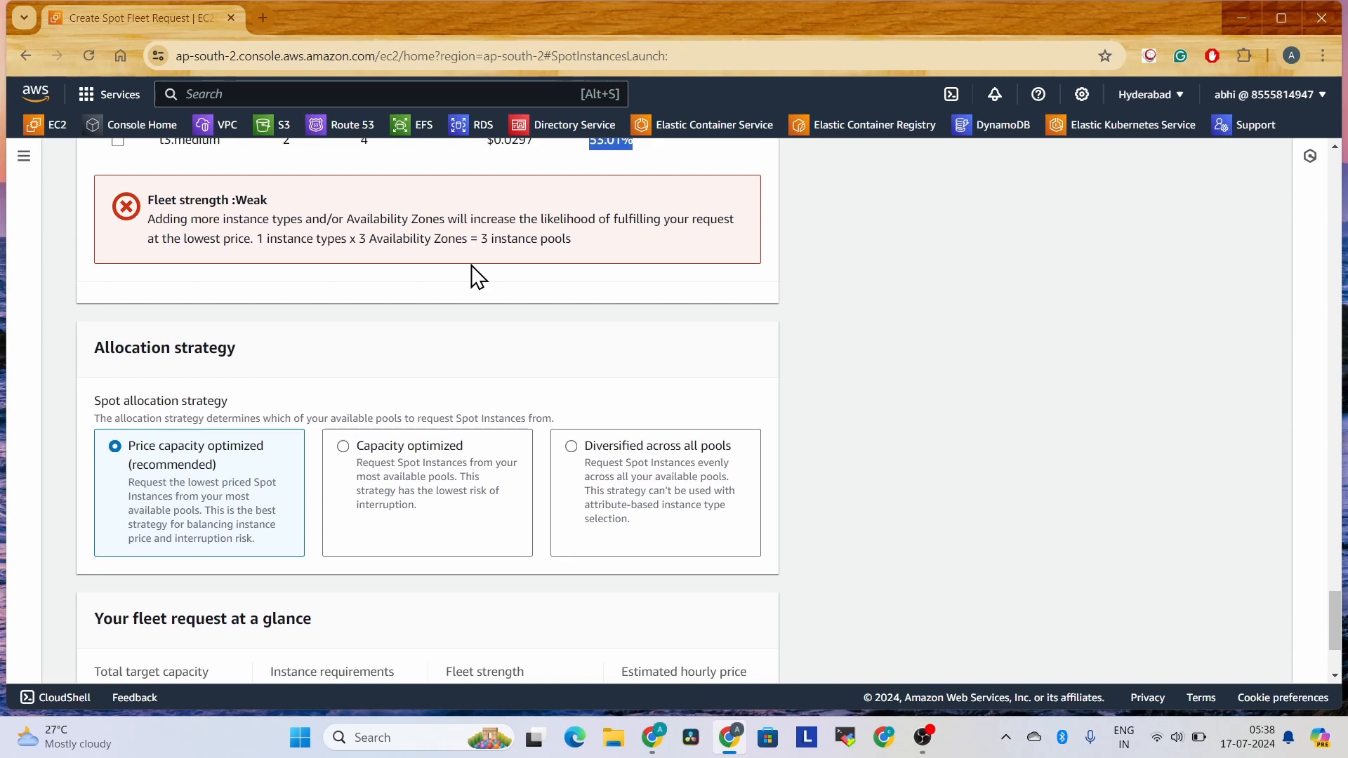
pyautogui.scroll(-3, 470, 265)
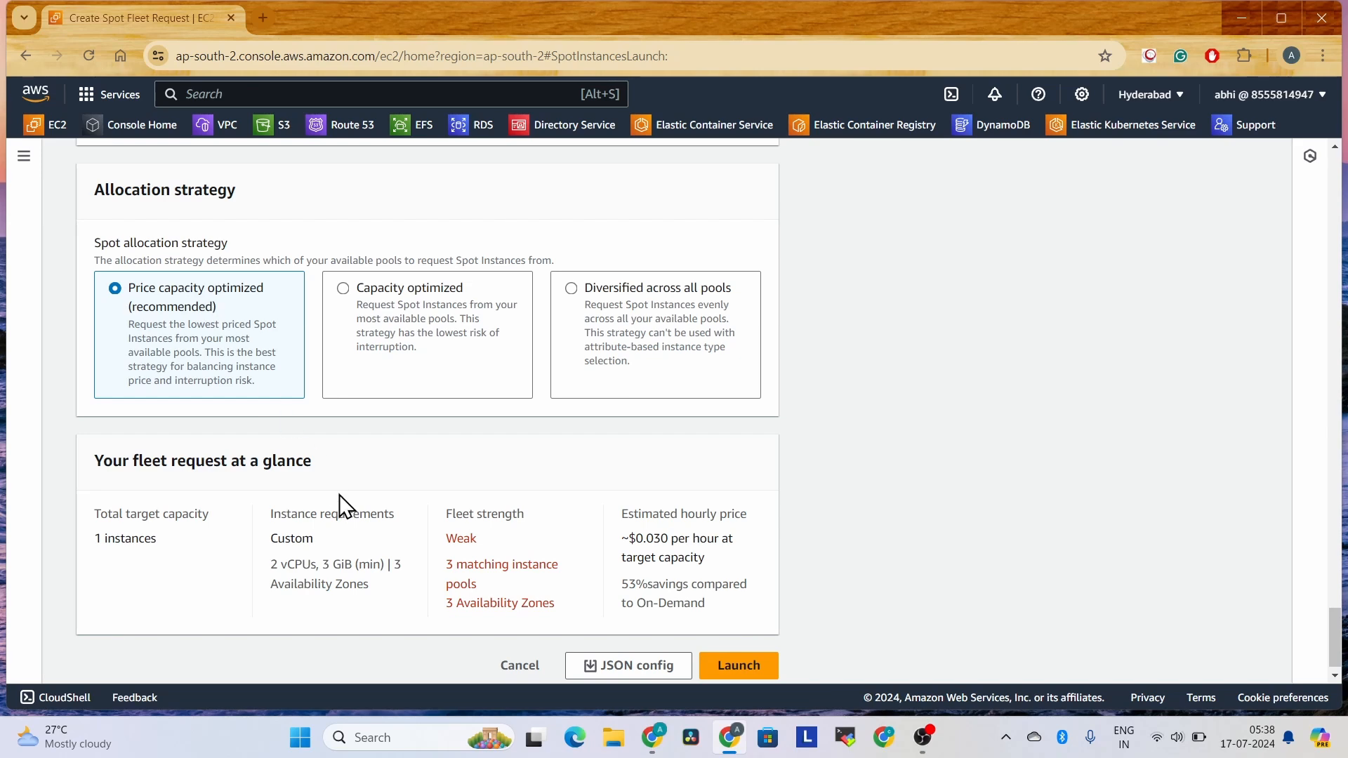
# - Launch the Spot Fleet request and open the details of the newly submitted request
pyautogui.scroll(-1, 339, 494)
pyautogui.click(744, 650)
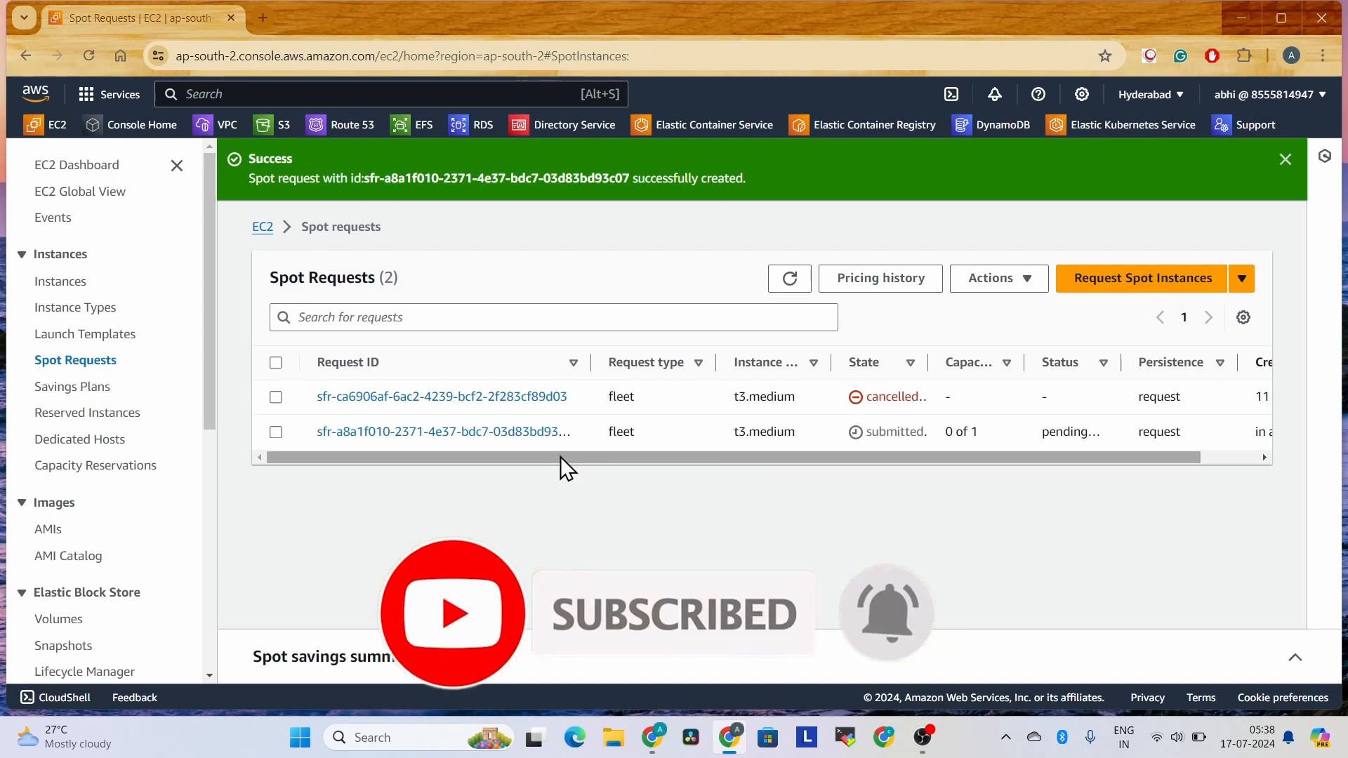
pyautogui.click(523, 433)
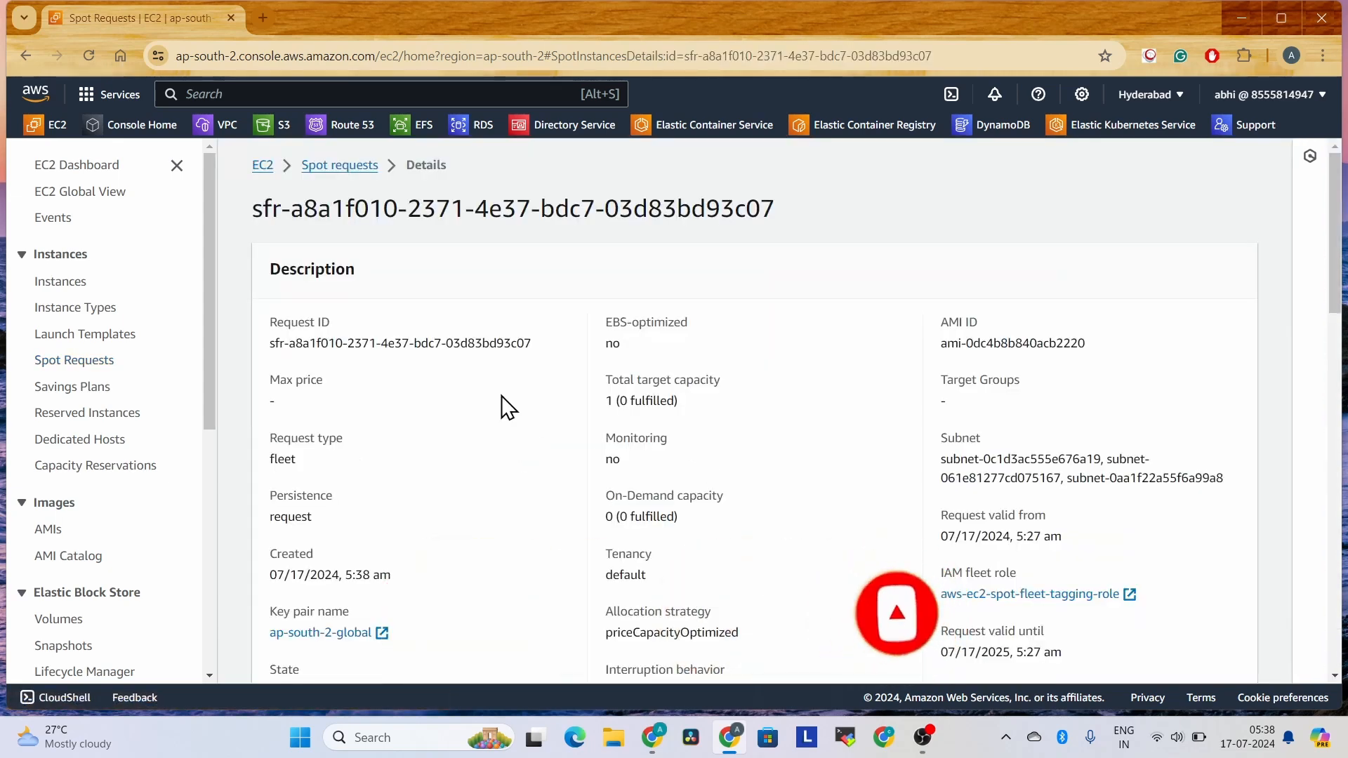
# - Examine the new Spot request's ID, description fields, state, status, instances and history
pyautogui.doubleClick(607, 207)
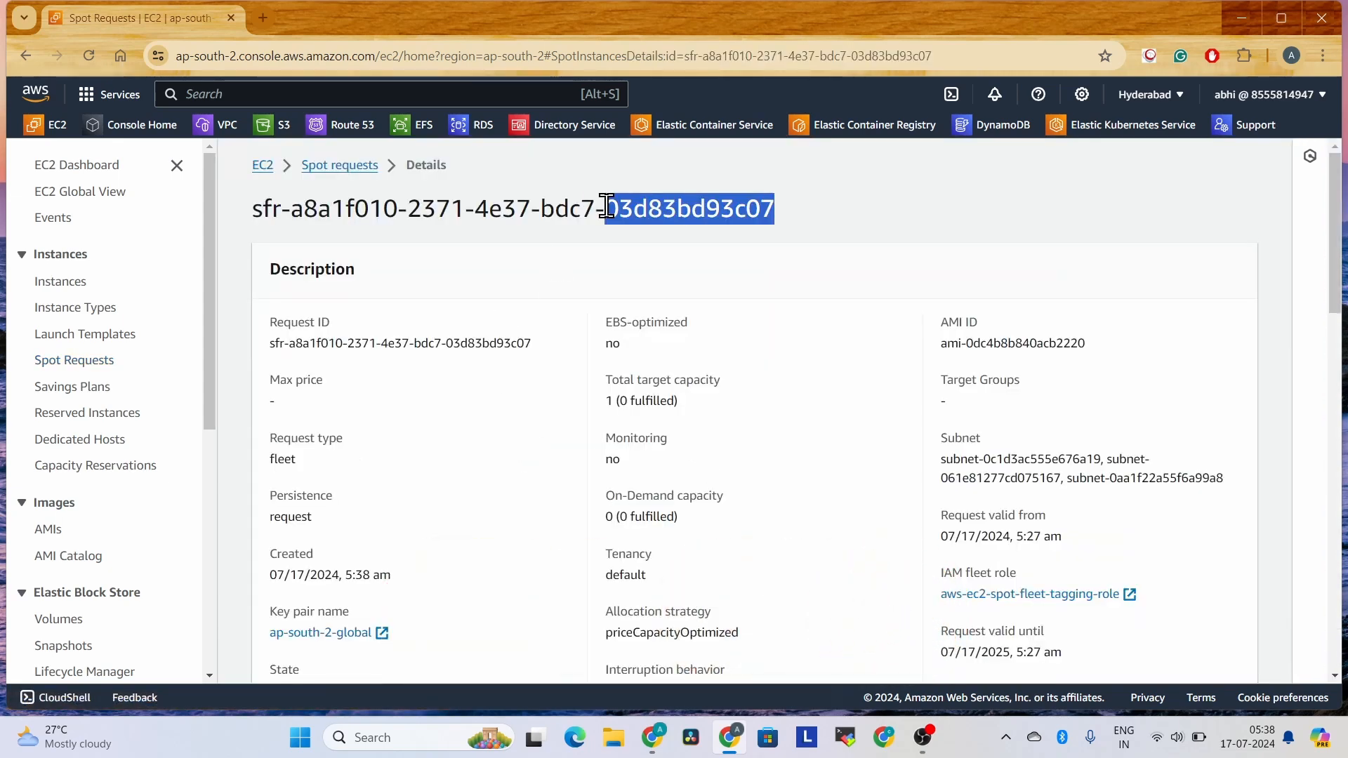
pyautogui.scroll(-2, 589, 436)
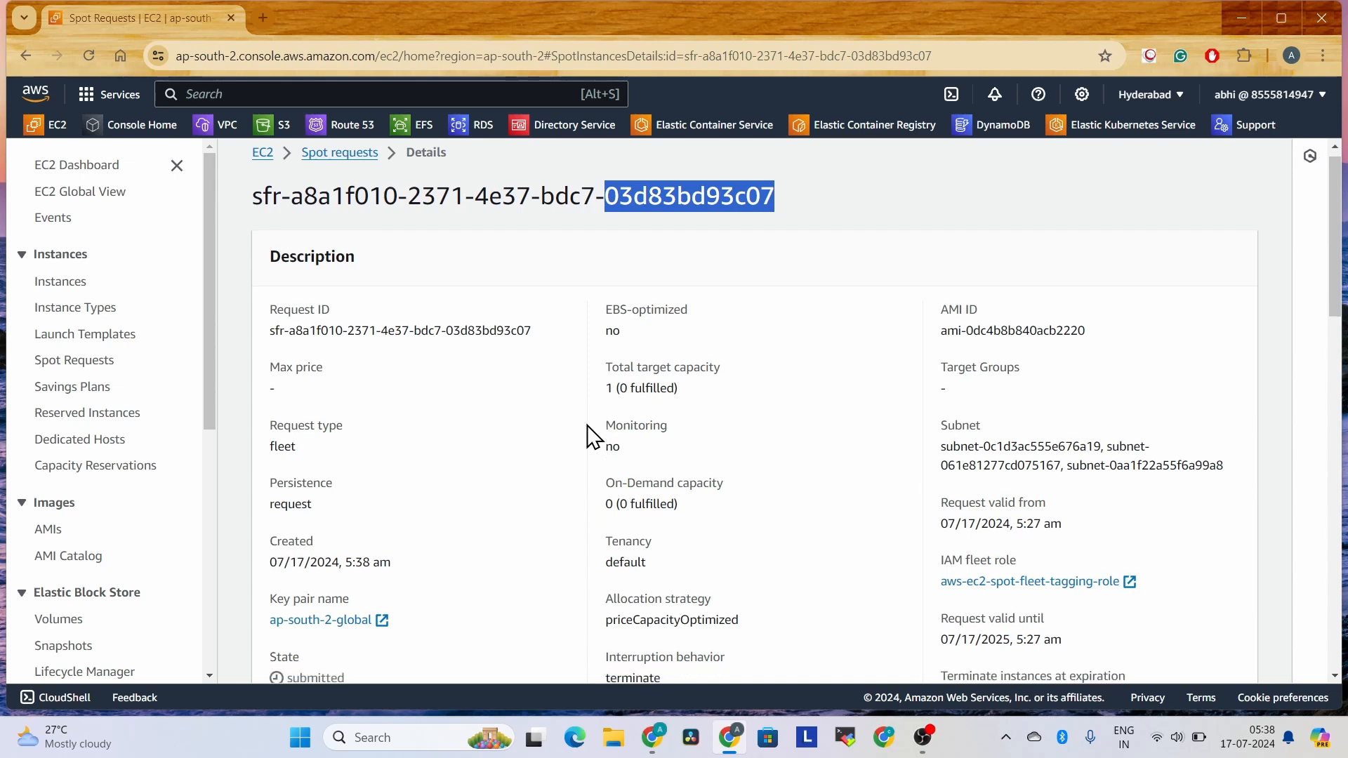
pyautogui.scroll(-2, 590, 436)
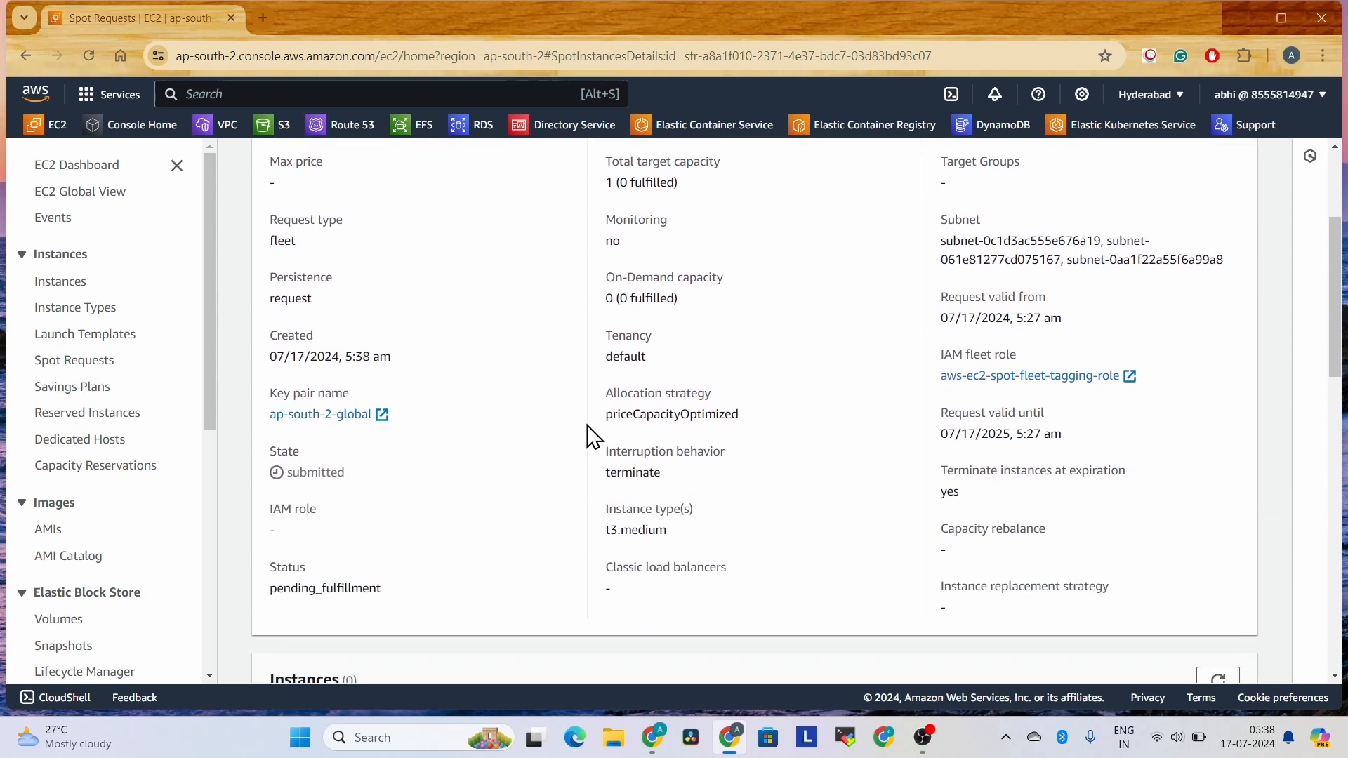
pyautogui.scroll(5, 752, 415)
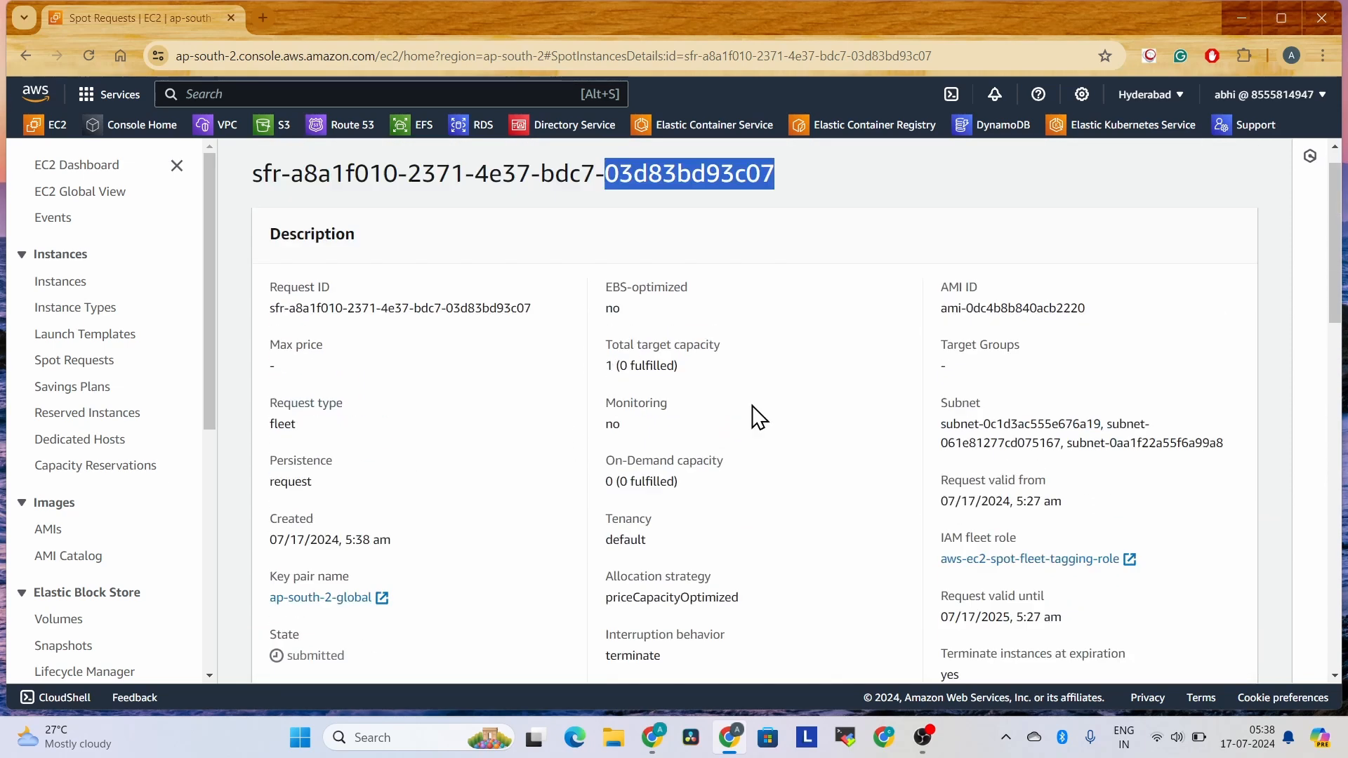
pyautogui.scroll(-7, 720, 369)
pyautogui.scroll(-2, 716, 369)
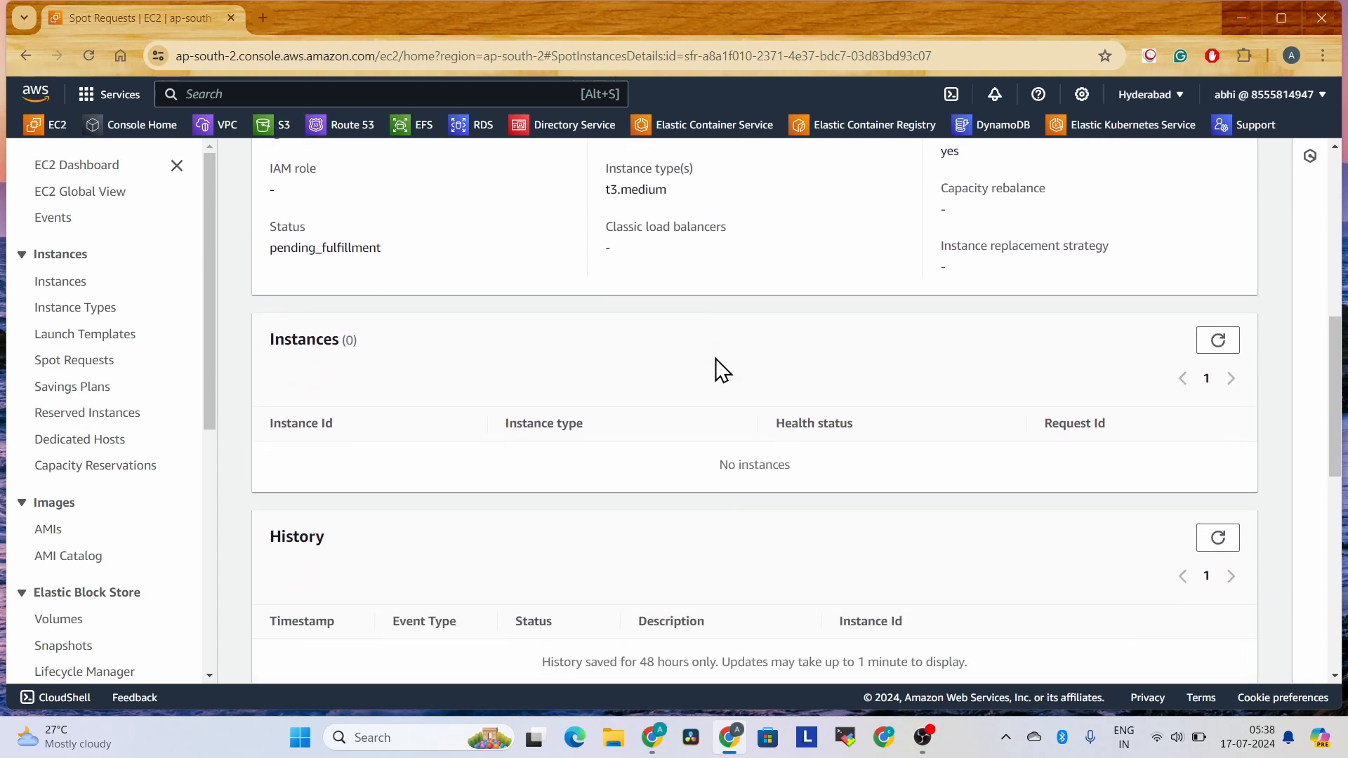
# - Refresh the fleet request's instances, open the launched t3.medium instance and copy its public IPv4 address
pyautogui.click(1216, 327)
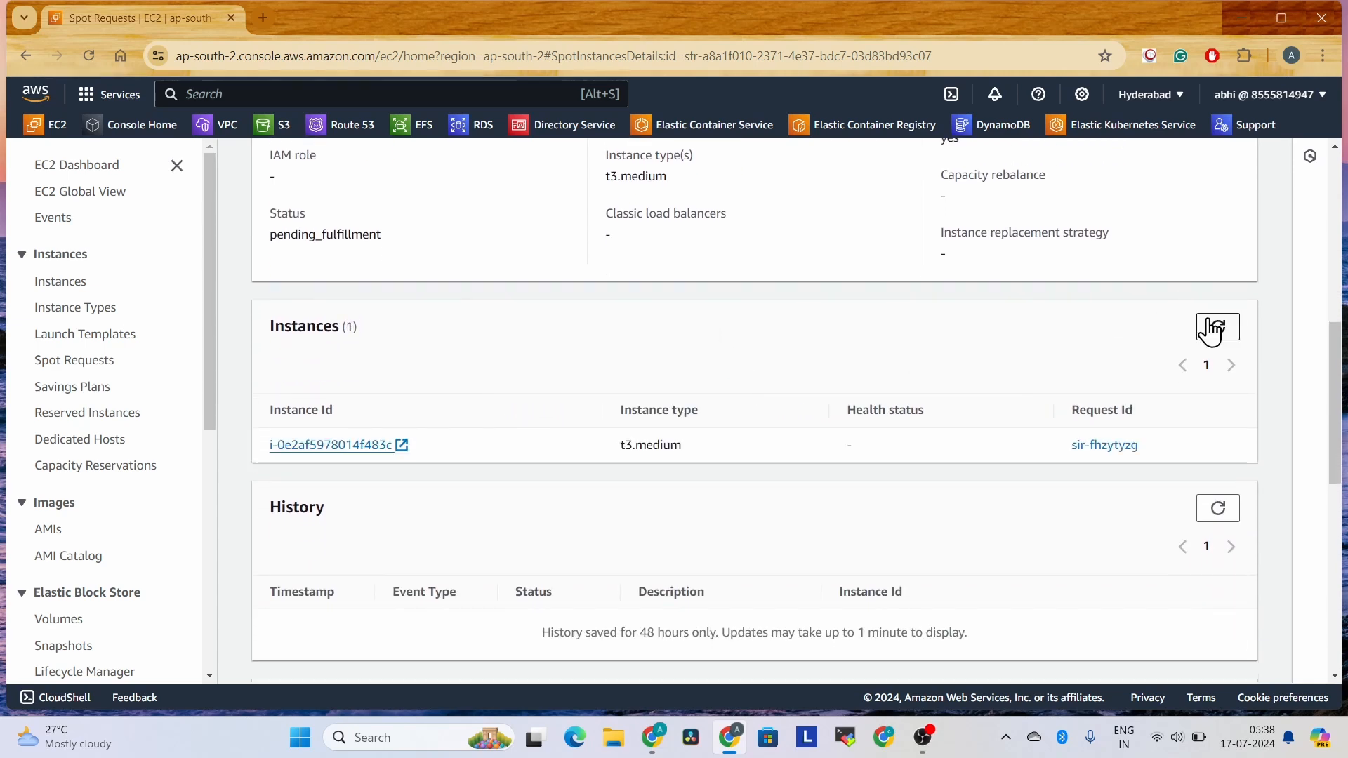
pyautogui.click(348, 449)
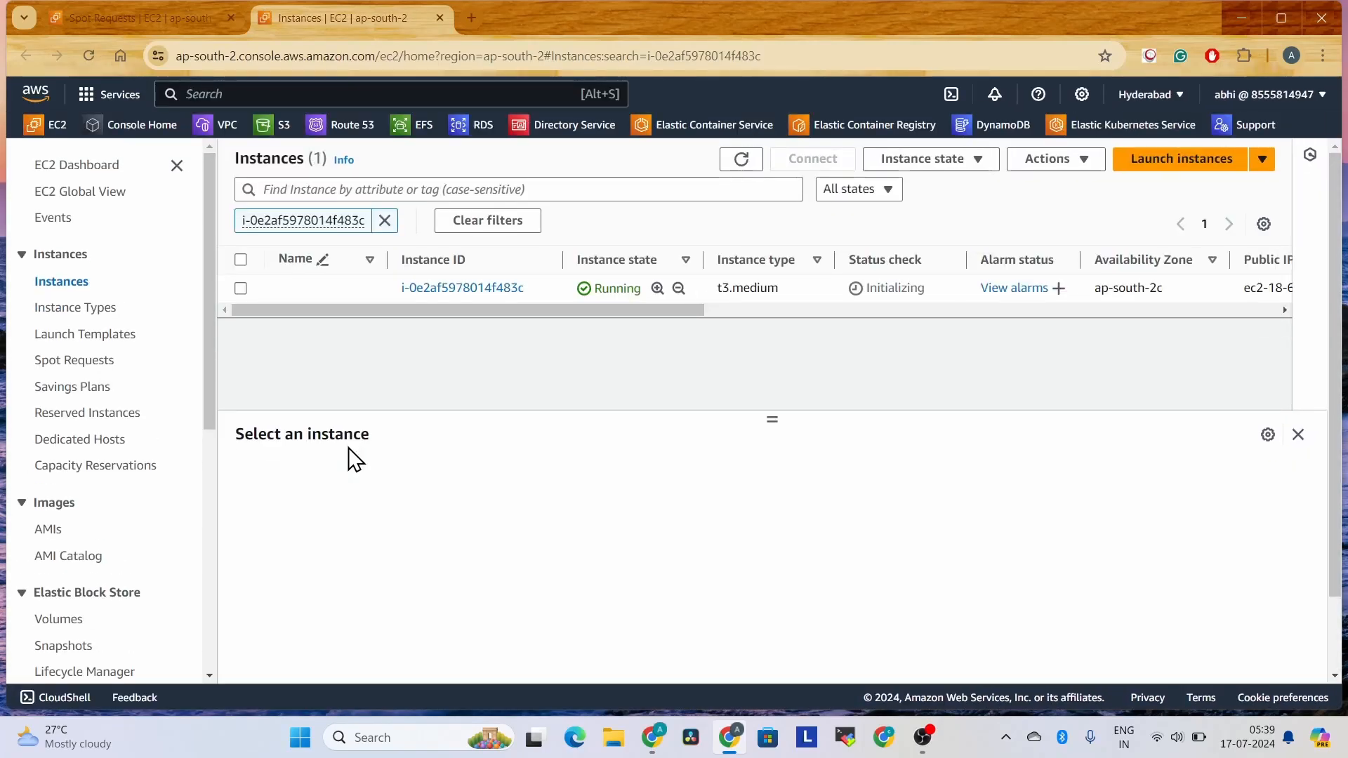
pyautogui.click(924, 288)
pyautogui.click(735, 159)
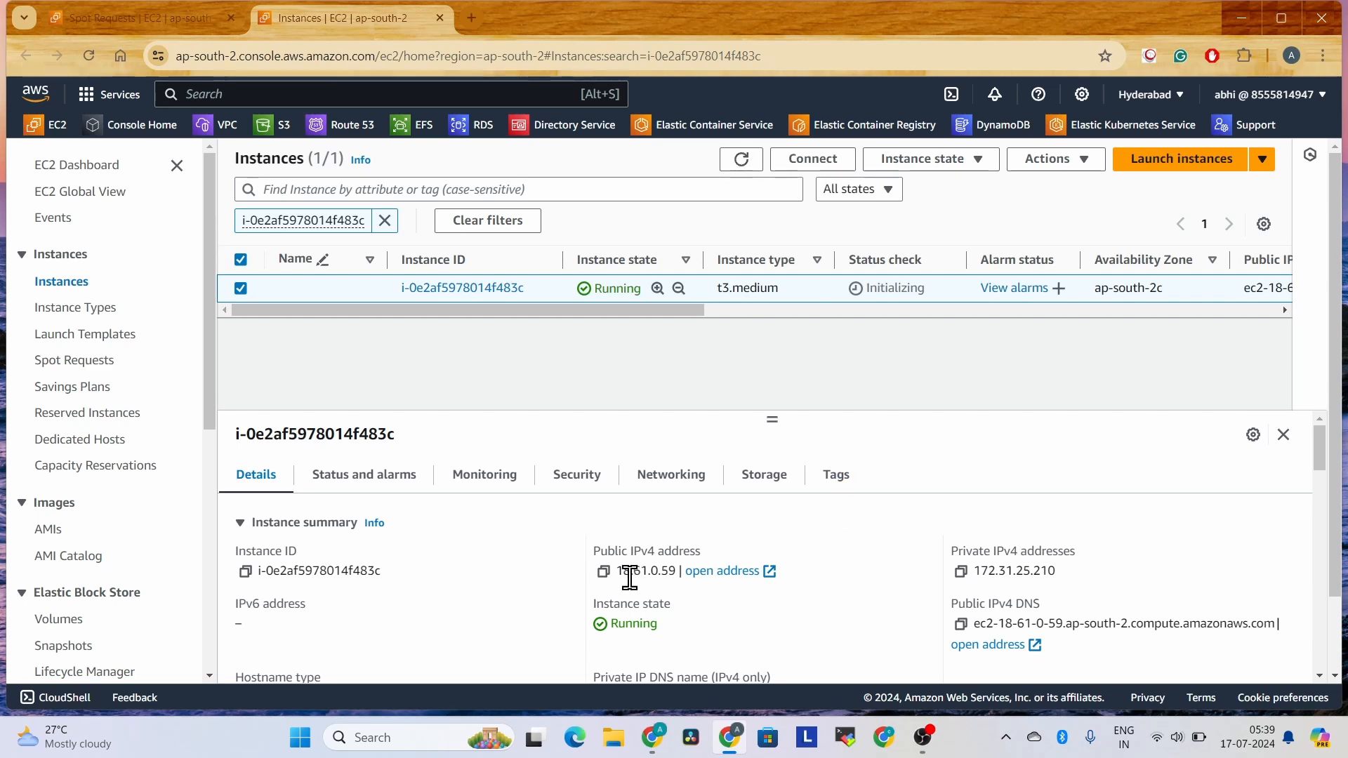
pyautogui.click(603, 572)
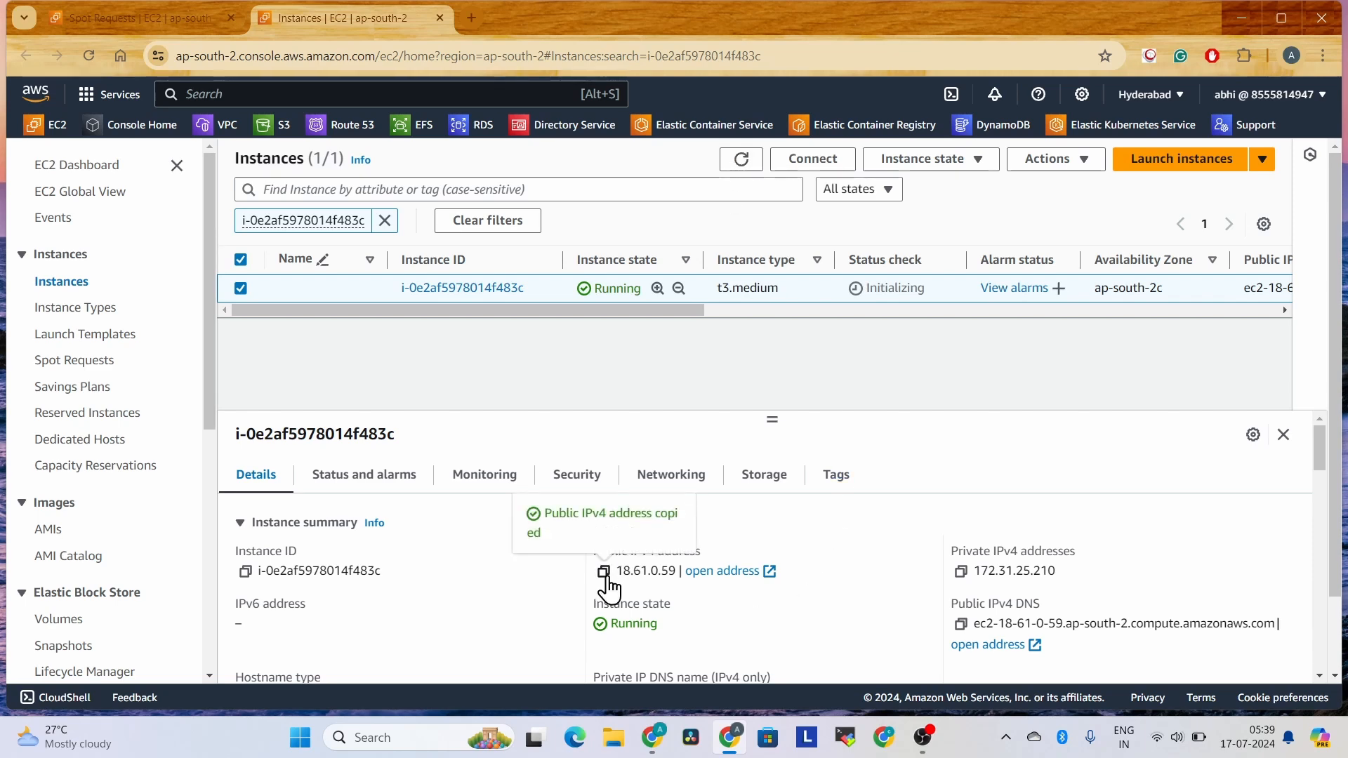
# - Switch to MobaXterm and start an RDP session to remote host 18.61.0.59 with the username Administrator
pyautogui.click(850, 737)
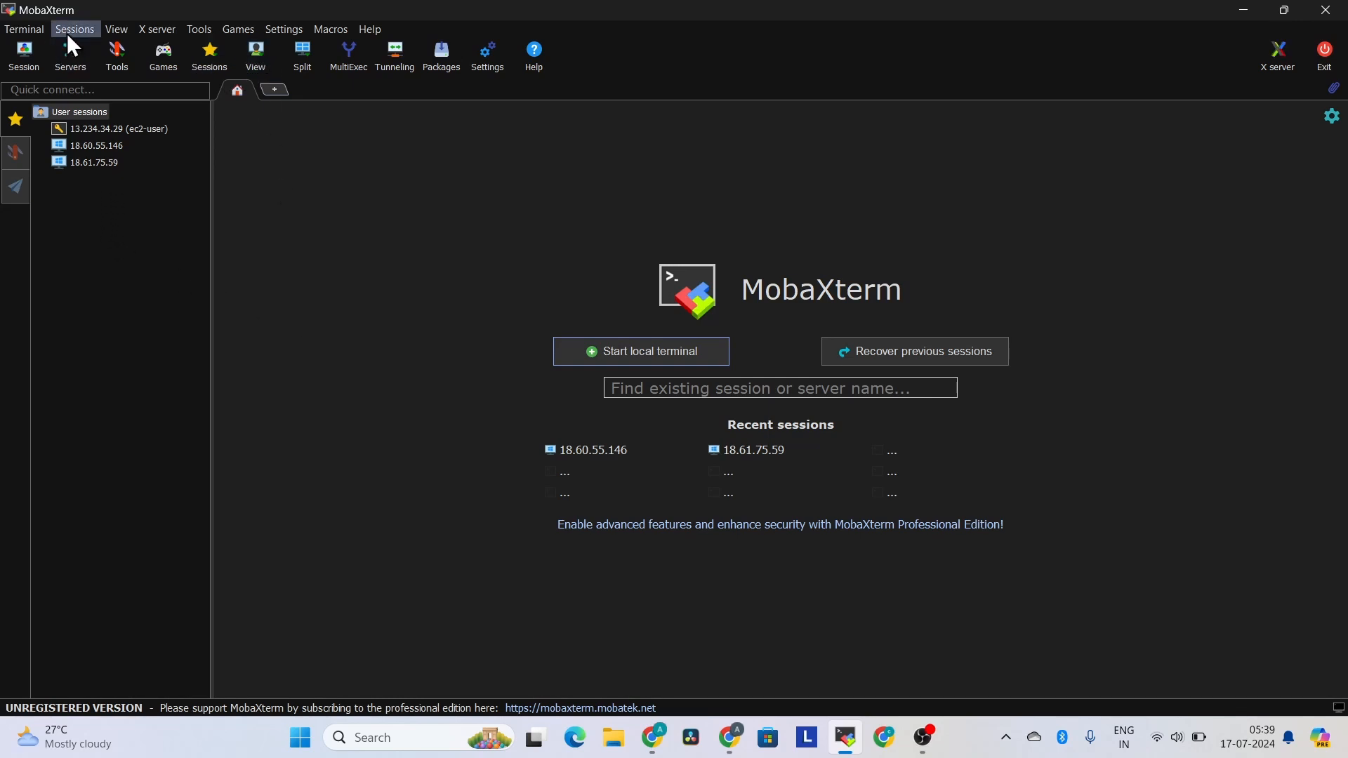
pyautogui.click(23, 52)
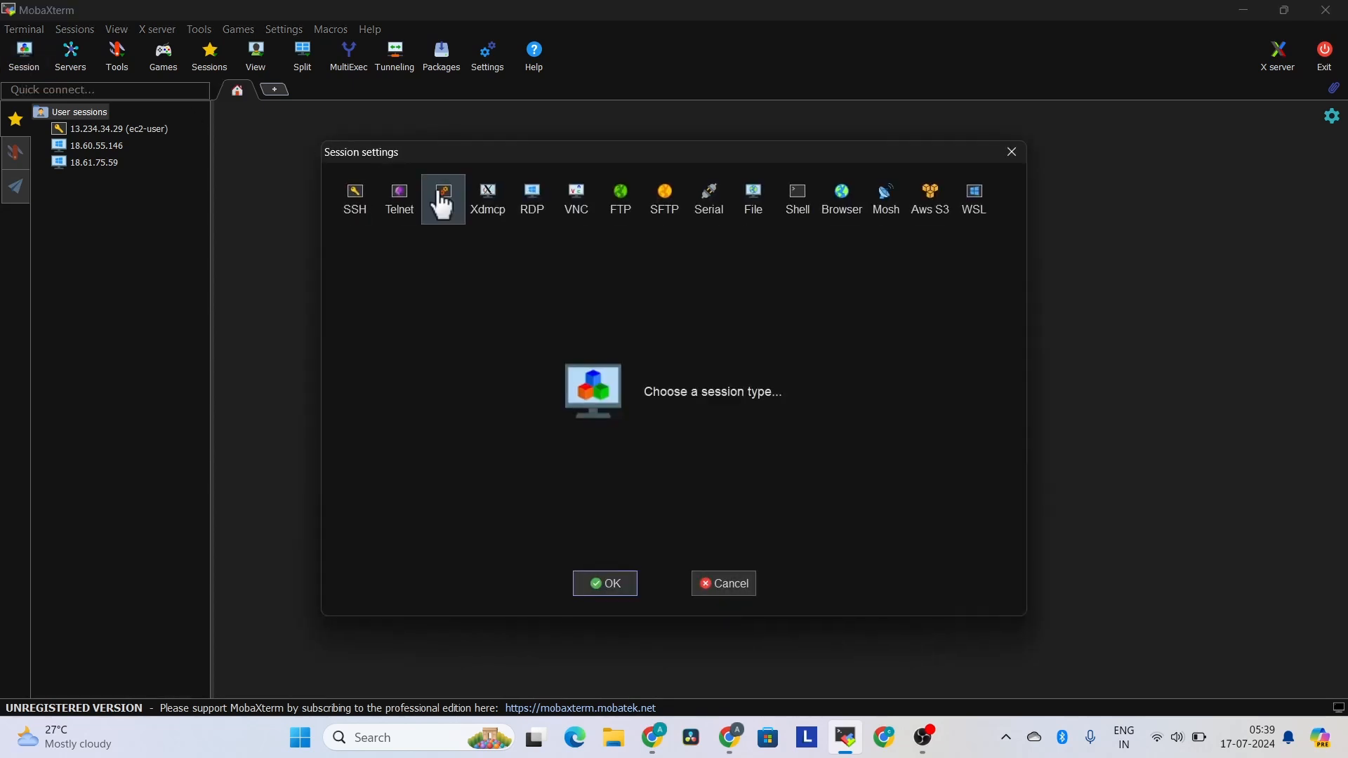
pyautogui.click(532, 202)
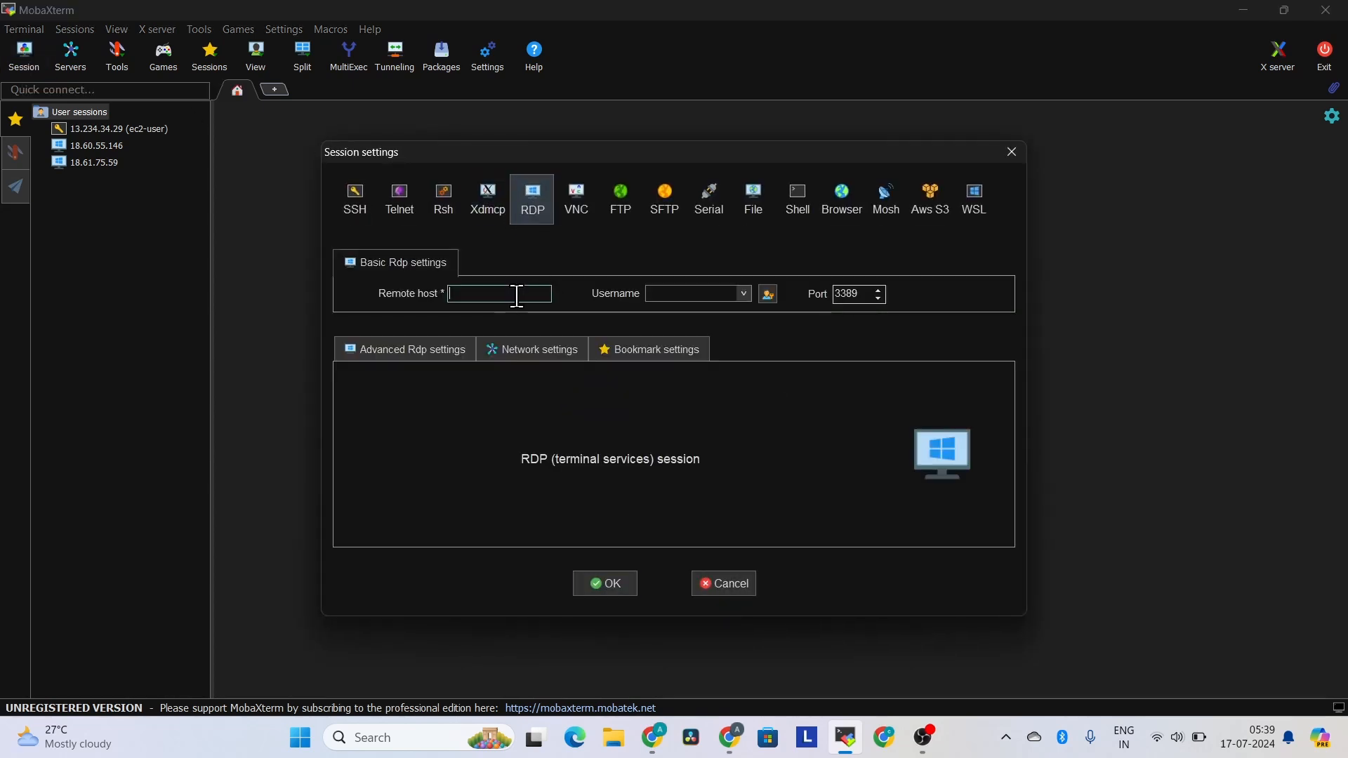
pyautogui.hotkey('ctrl', 'v')
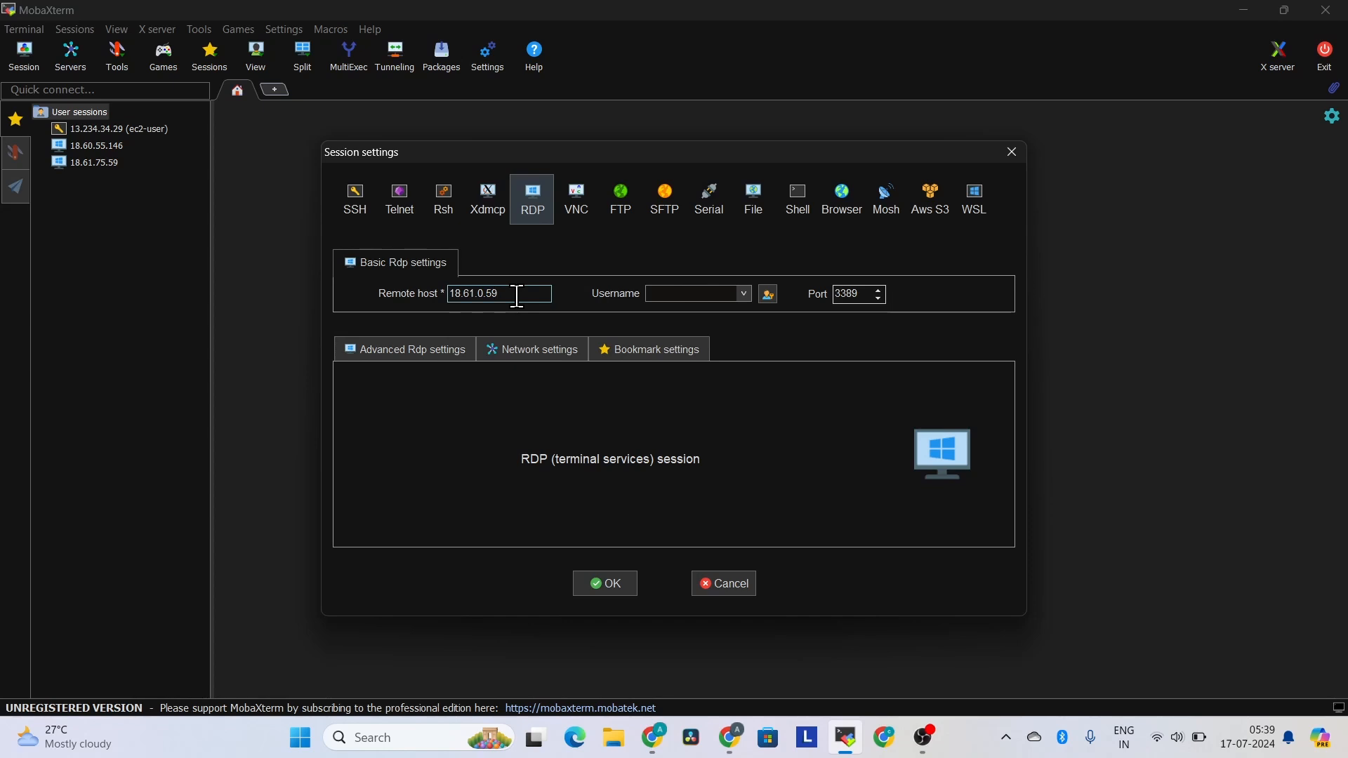
pyautogui.click(686, 296)
pyautogui.write('Admini')
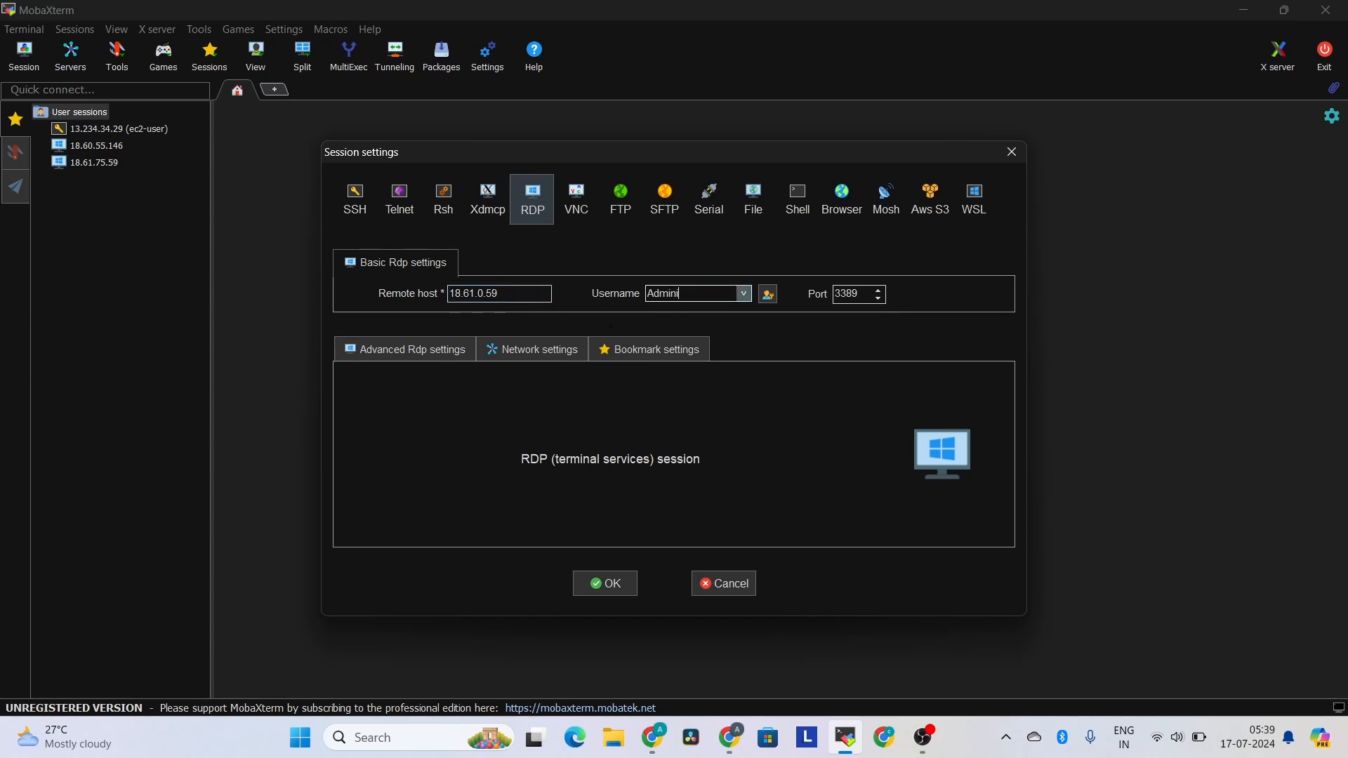
pyautogui.write('strator')
pyautogui.click(611, 580)
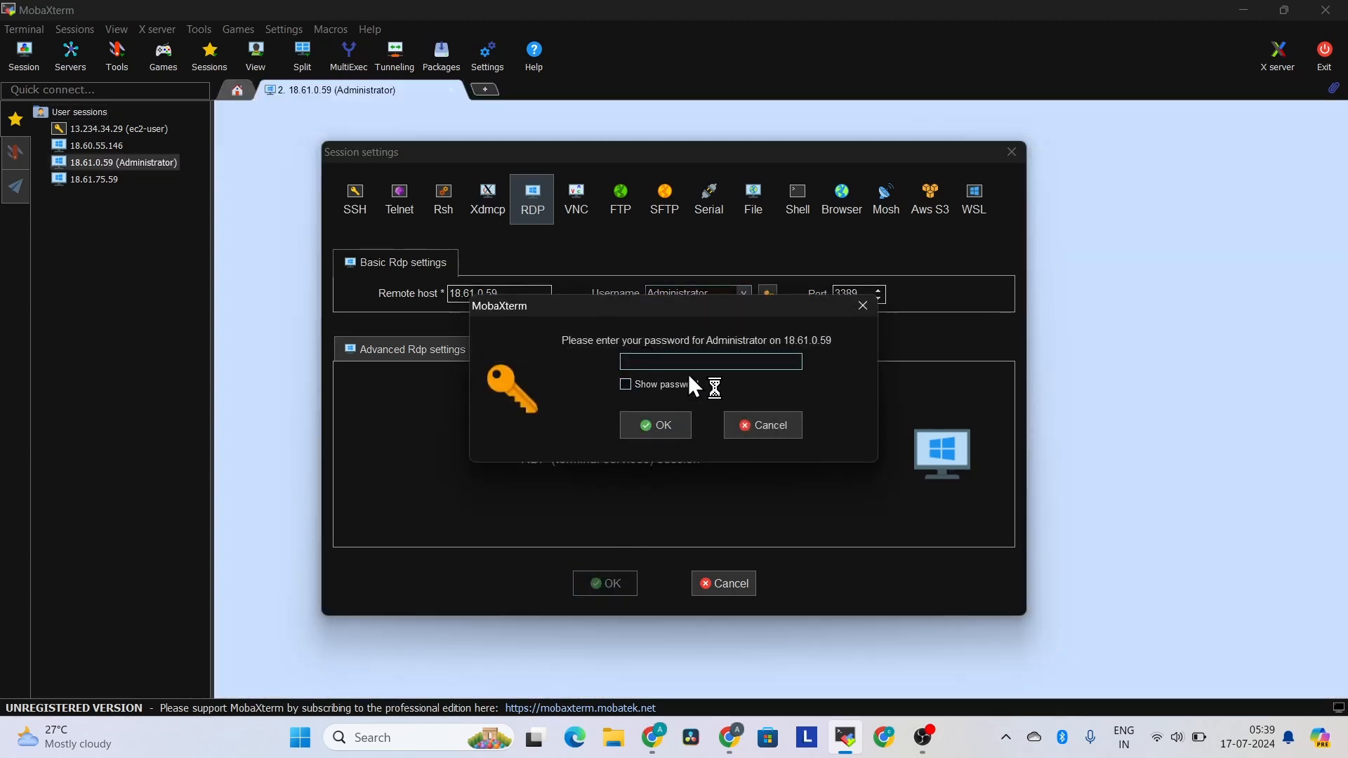
# - In the AWS console, decrypt the instance's Windows password with the private key file ap-south-2-global.pem and copy the password
pyautogui.hotkey('alt', 'Tab')
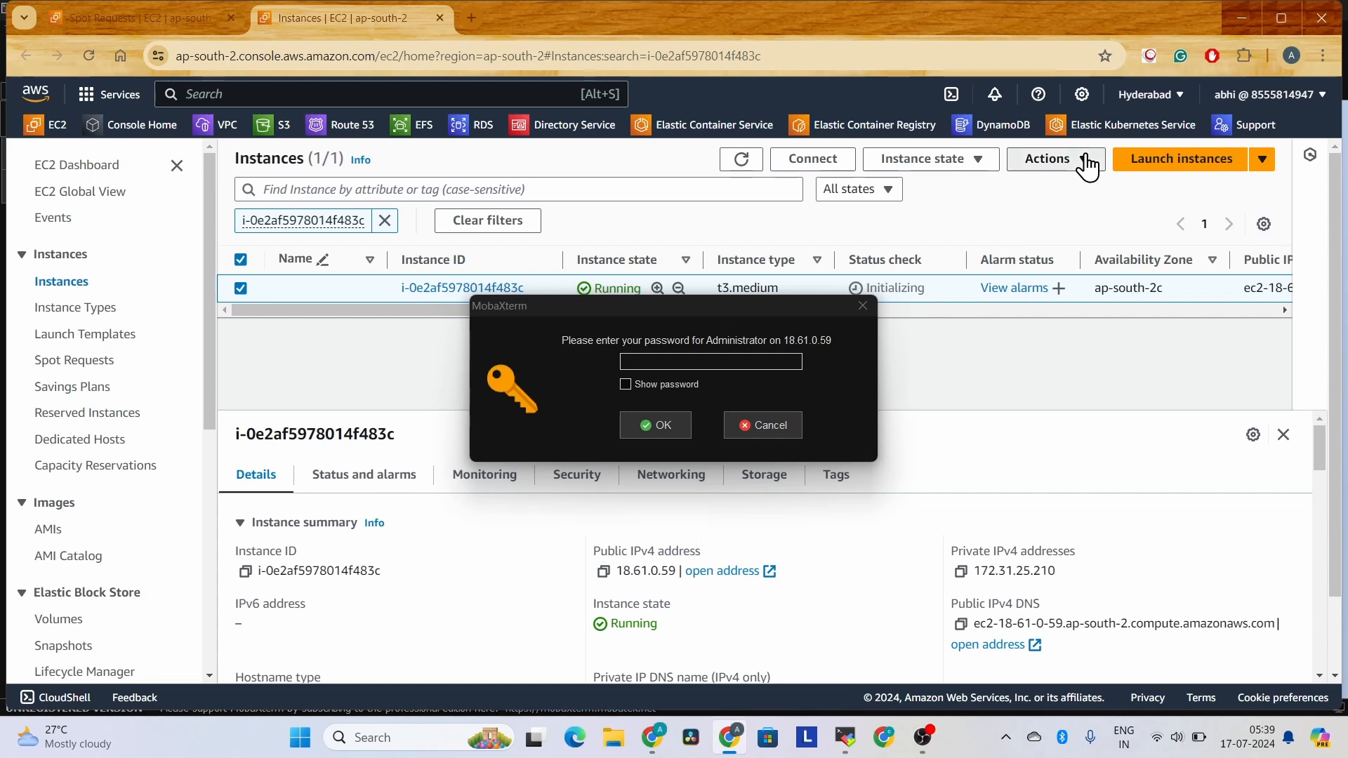
pyautogui.click(1088, 165)
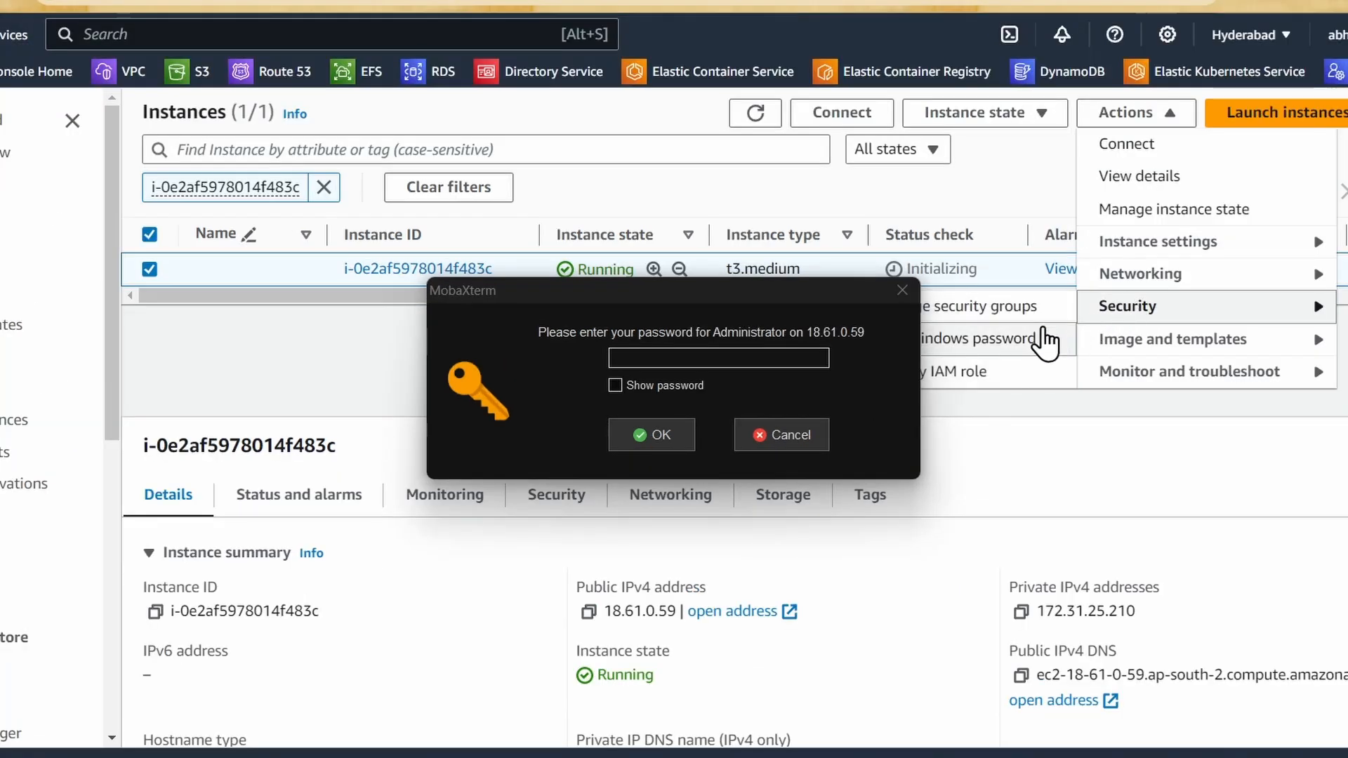
pyautogui.click(1046, 339)
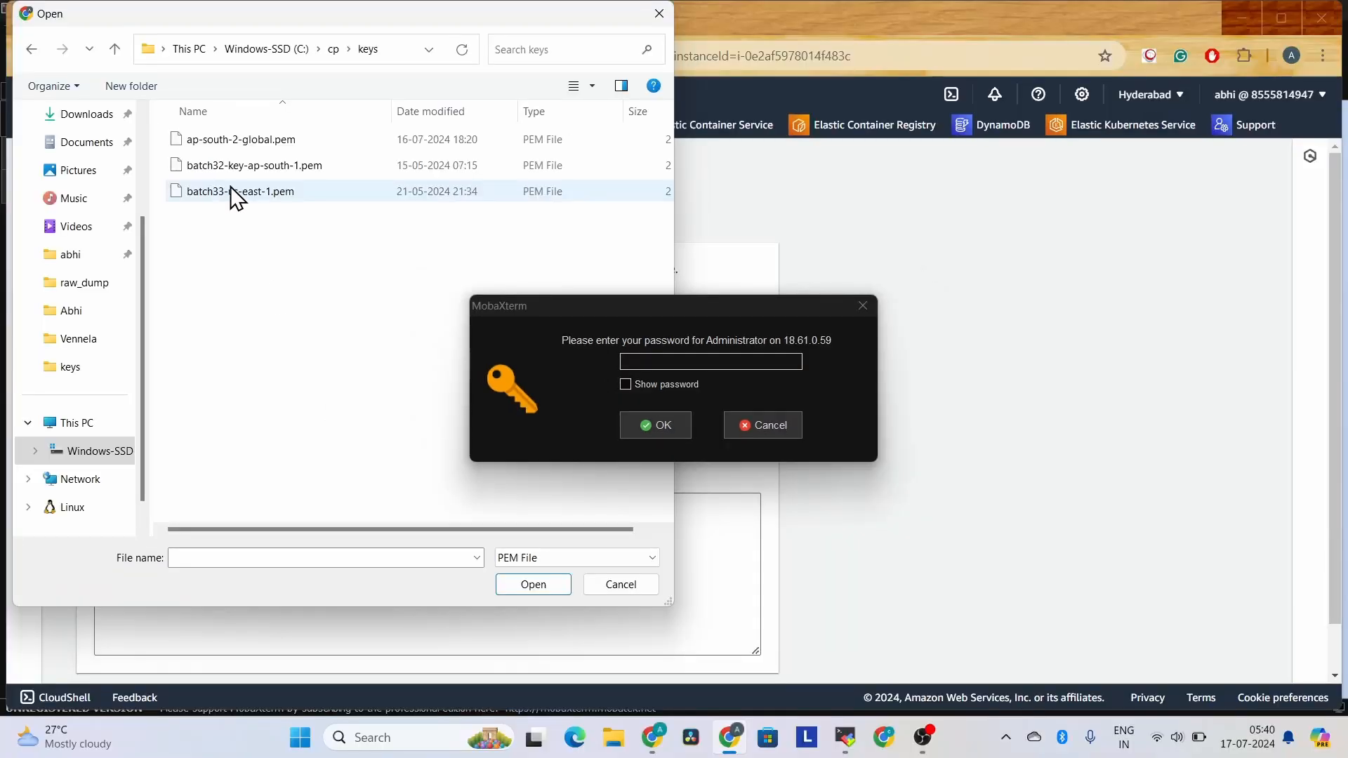
pyautogui.doubleClick(281, 140)
pyautogui.scroll(-2, 404, 486)
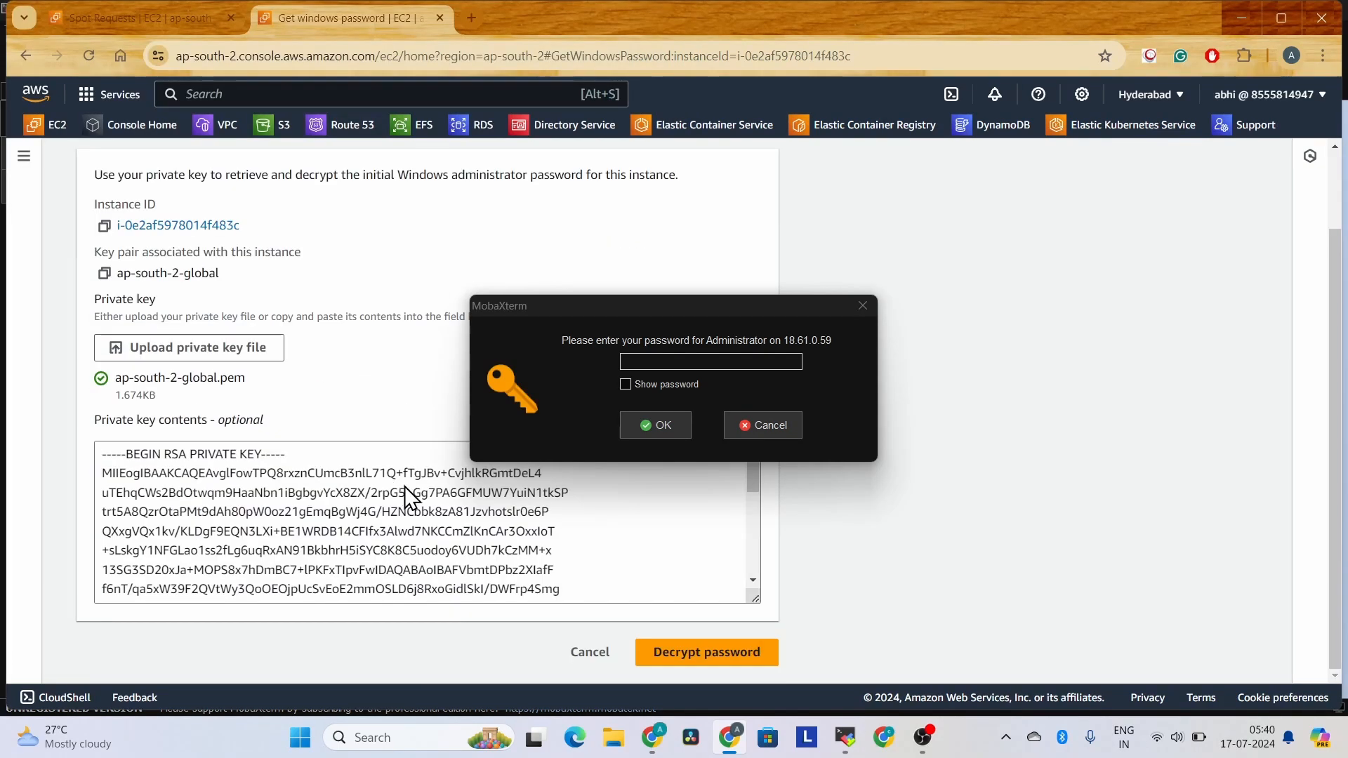
pyautogui.click(698, 652)
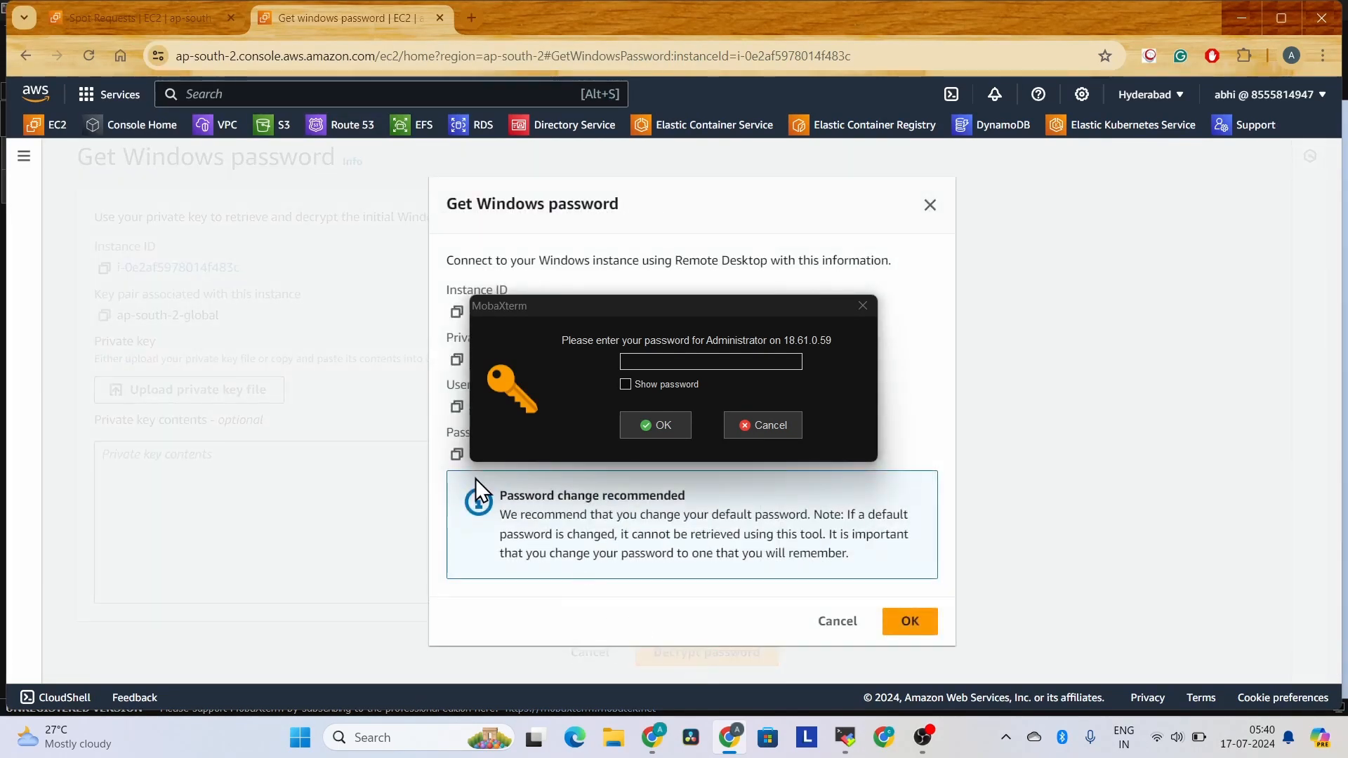
pyautogui.click(457, 457)
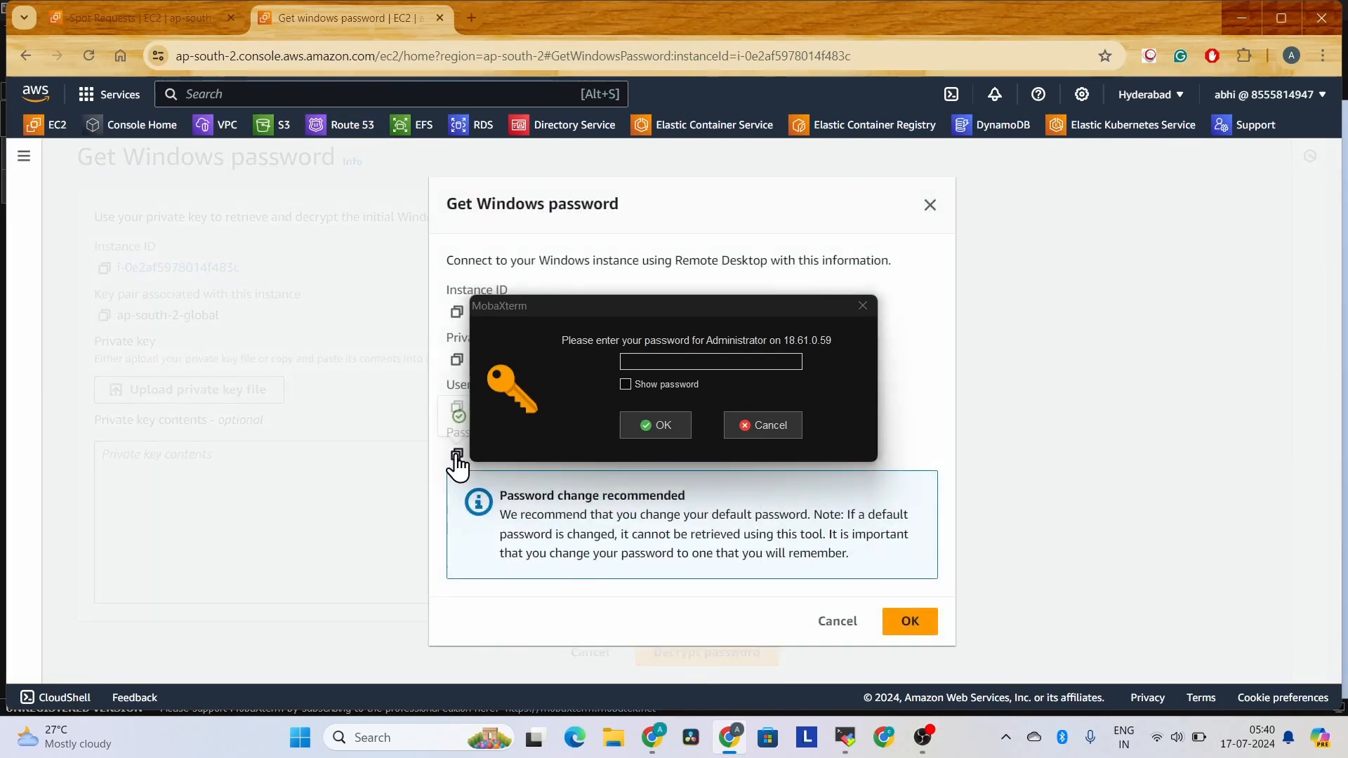
# - Log in to the RDP session with the copied Administrator password, save it in MobaXterm and allow network discovery on the remote desktop
pyautogui.click(700, 363)
pyautogui.hotkey('ctrl', 'v')
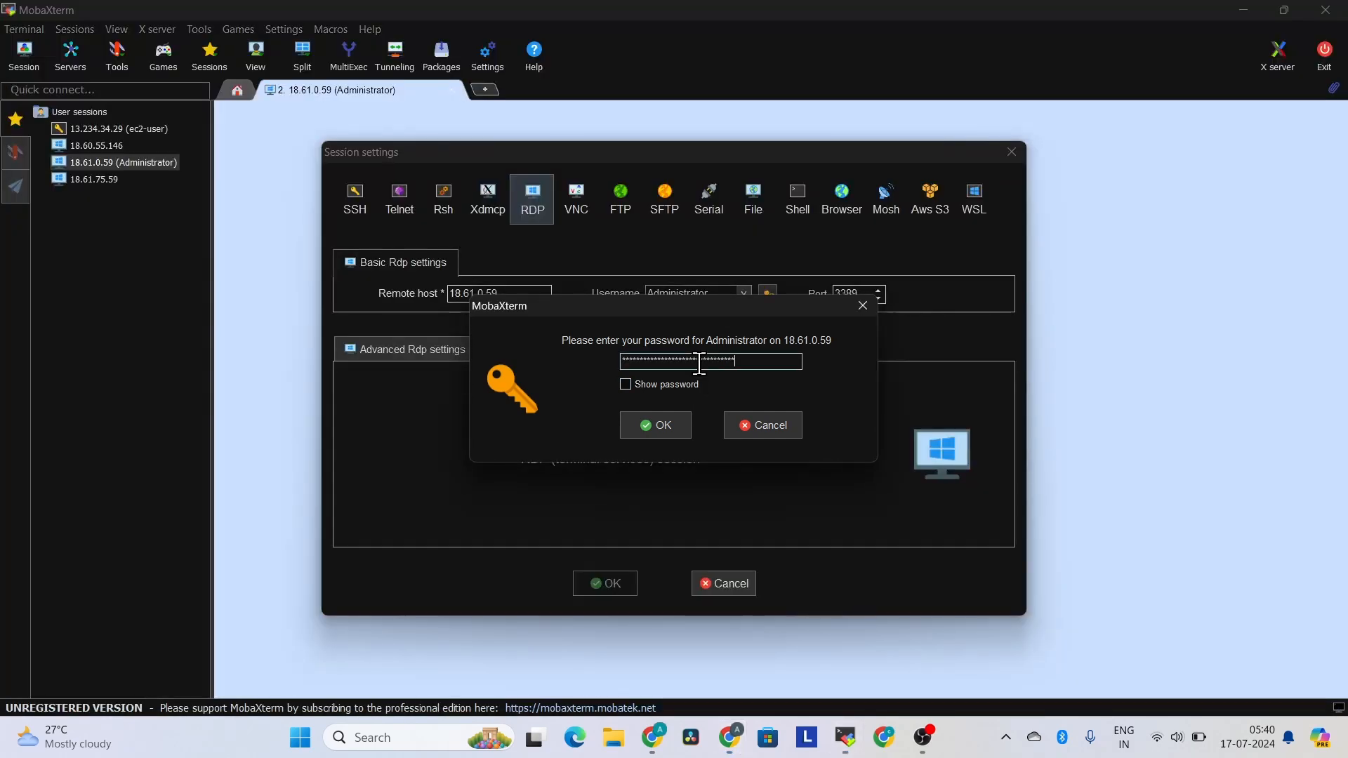
pyautogui.click(675, 423)
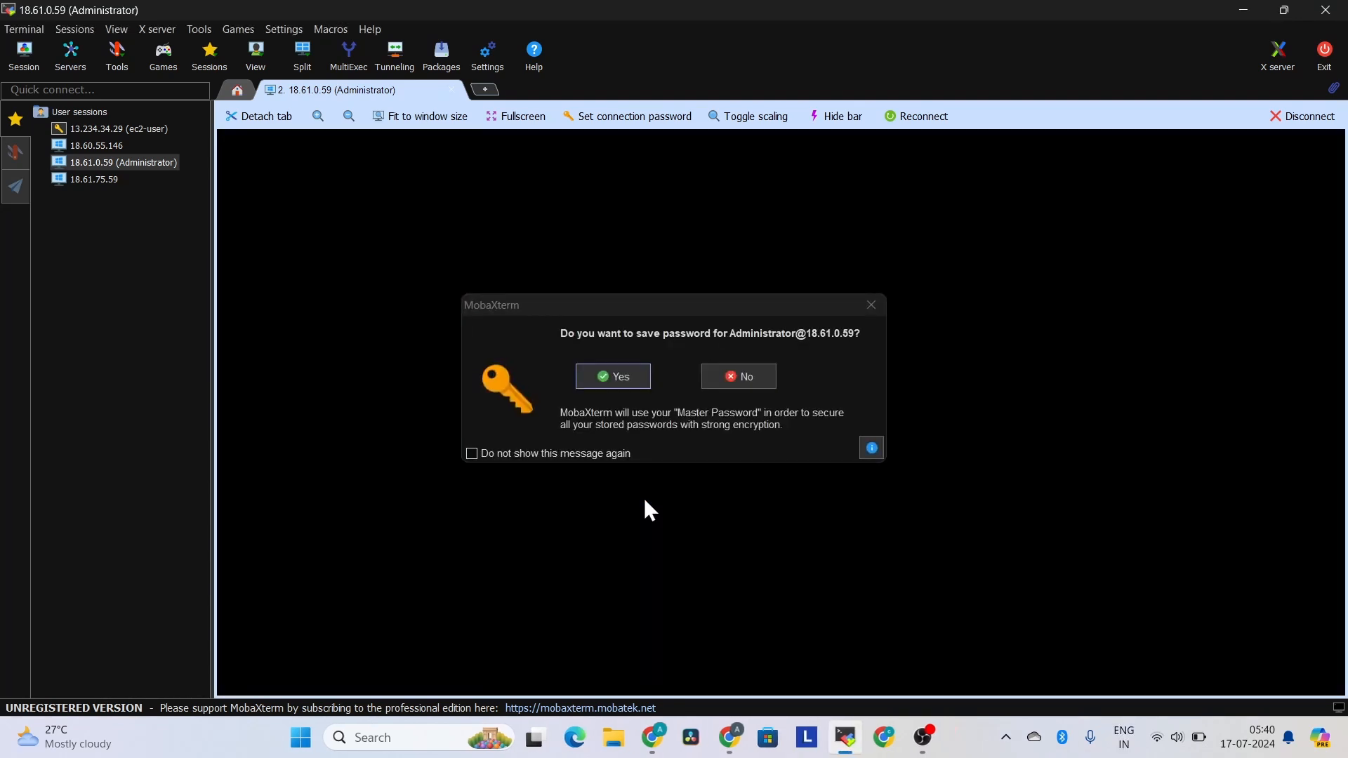
pyautogui.click(644, 382)
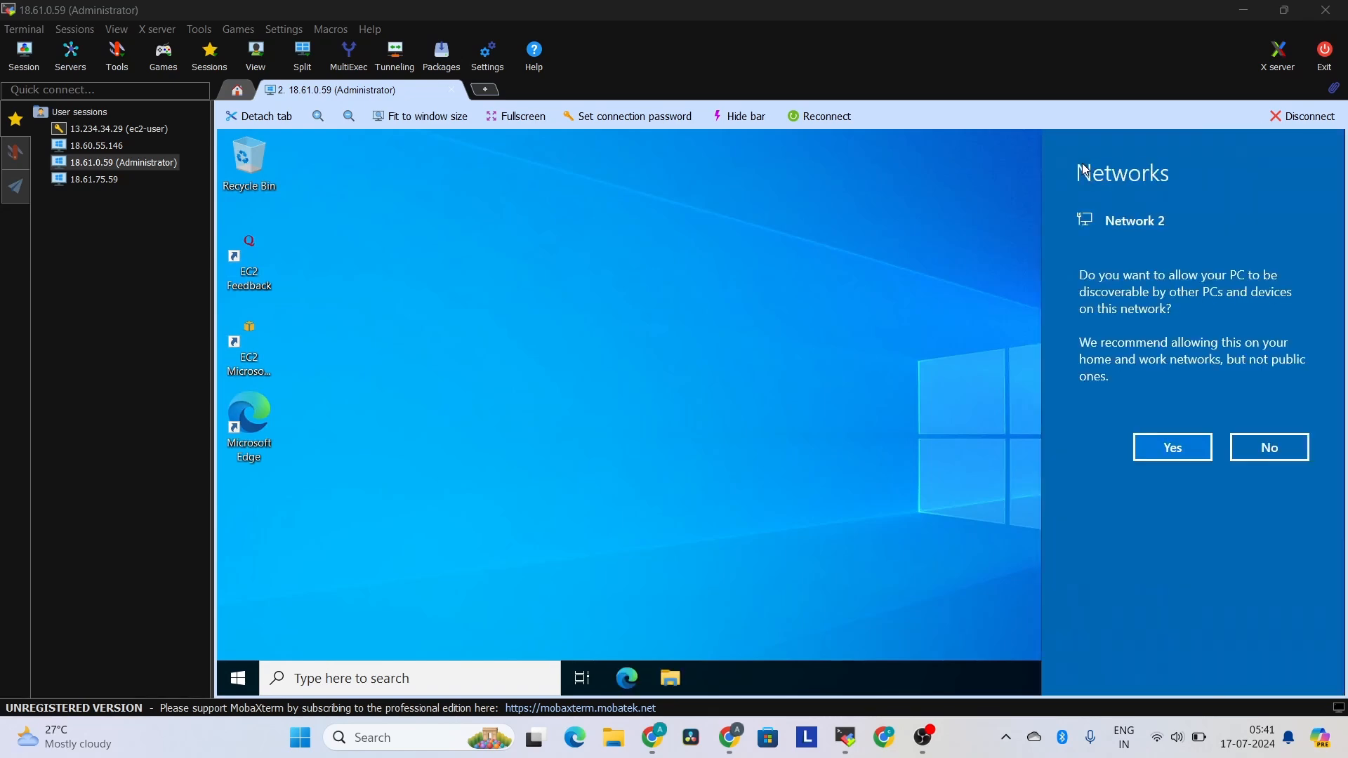
pyautogui.click(1147, 448)
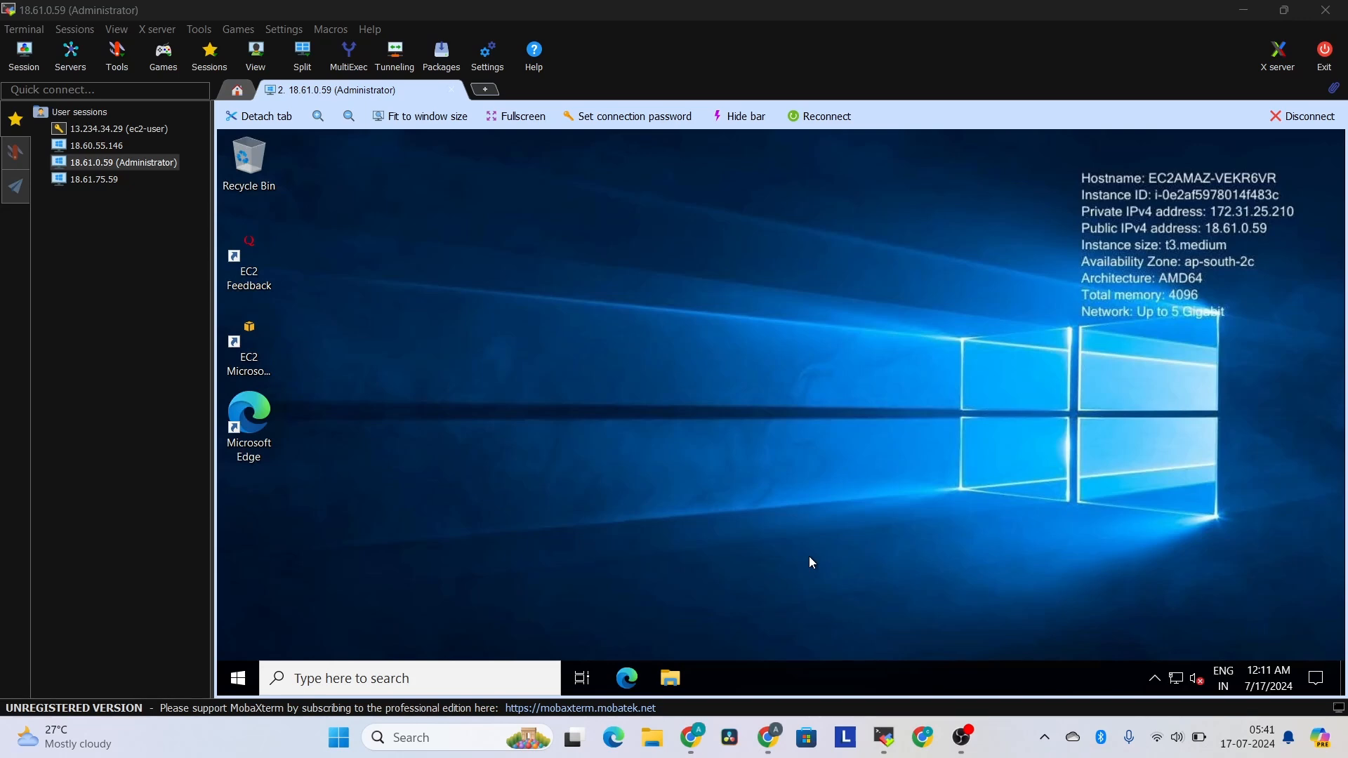
# - Return to the AWS console, close the Windows password details and open the active Spot Fleet request from the Spot Requests list
pyautogui.click(769, 737)
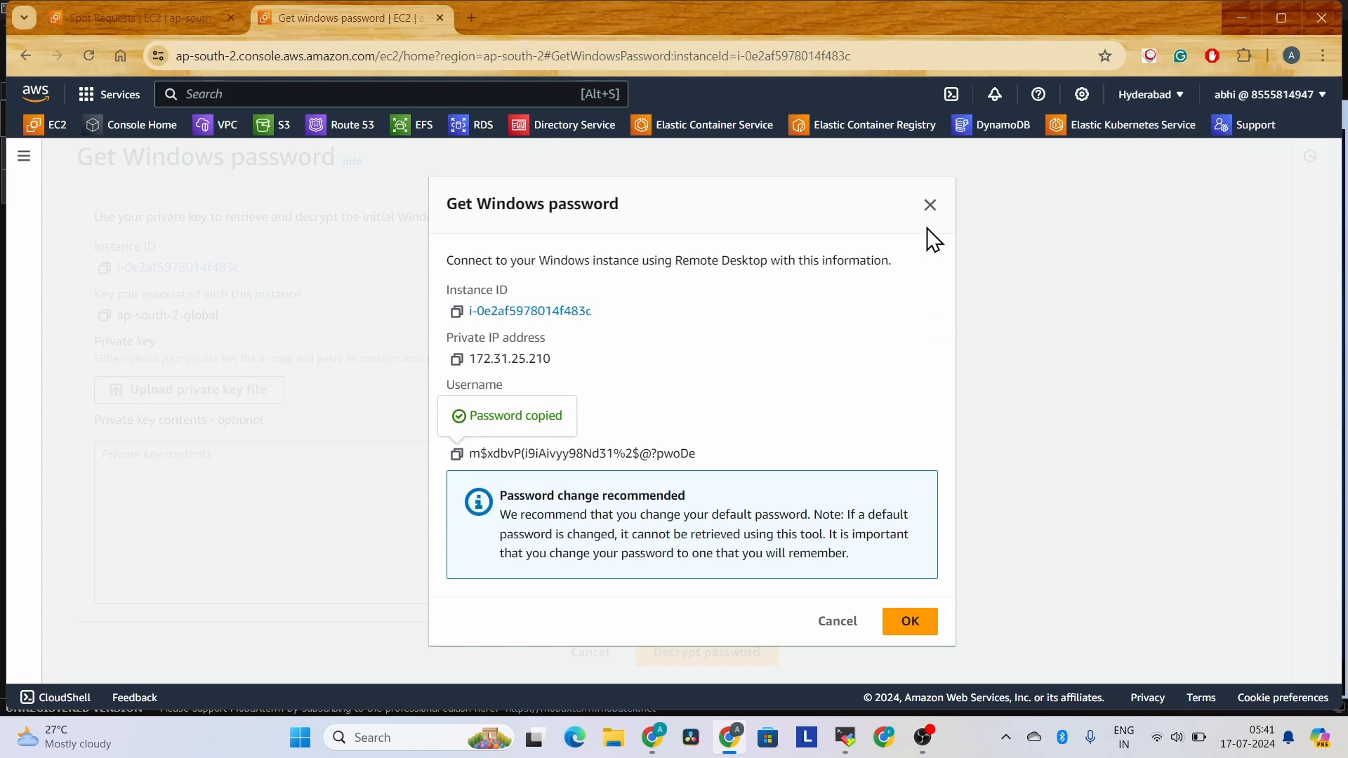
pyautogui.click(930, 209)
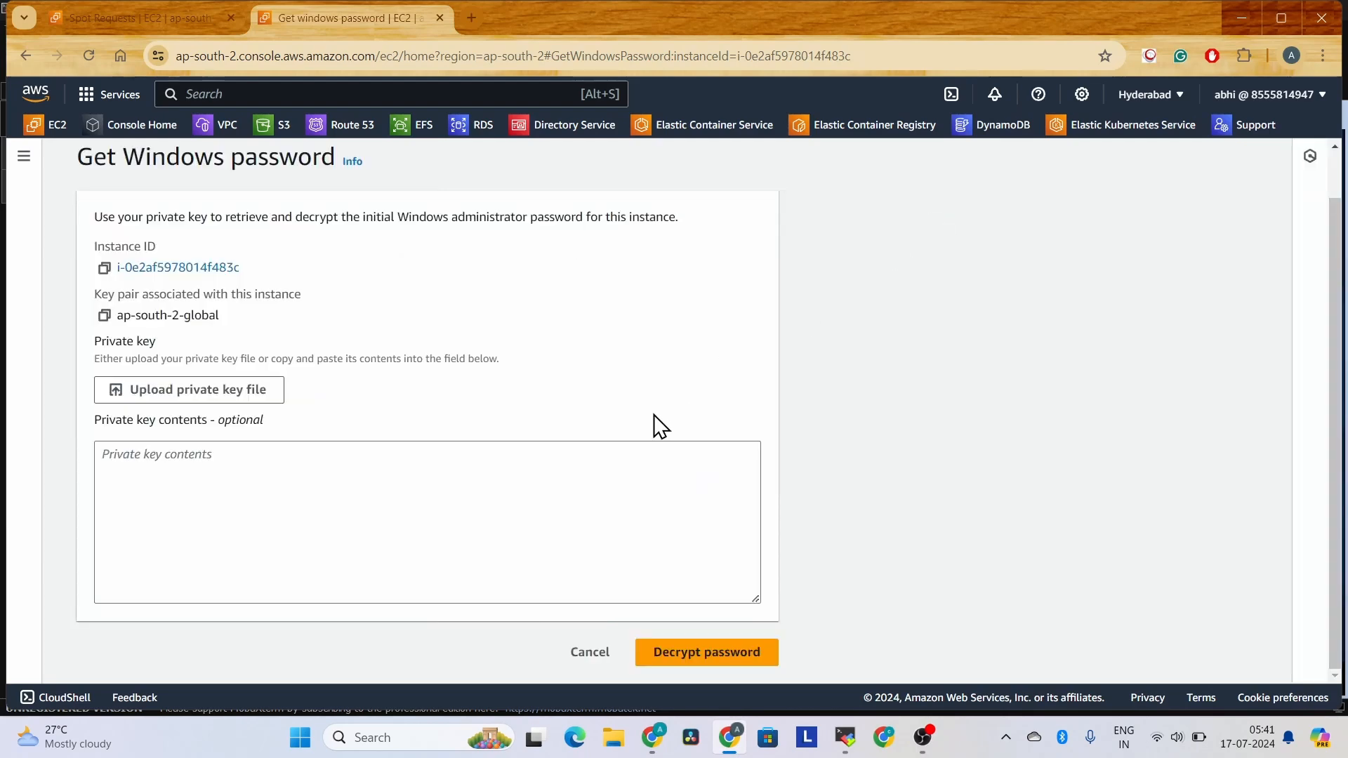
pyautogui.scroll(1, 654, 414)
pyautogui.click(160, 169)
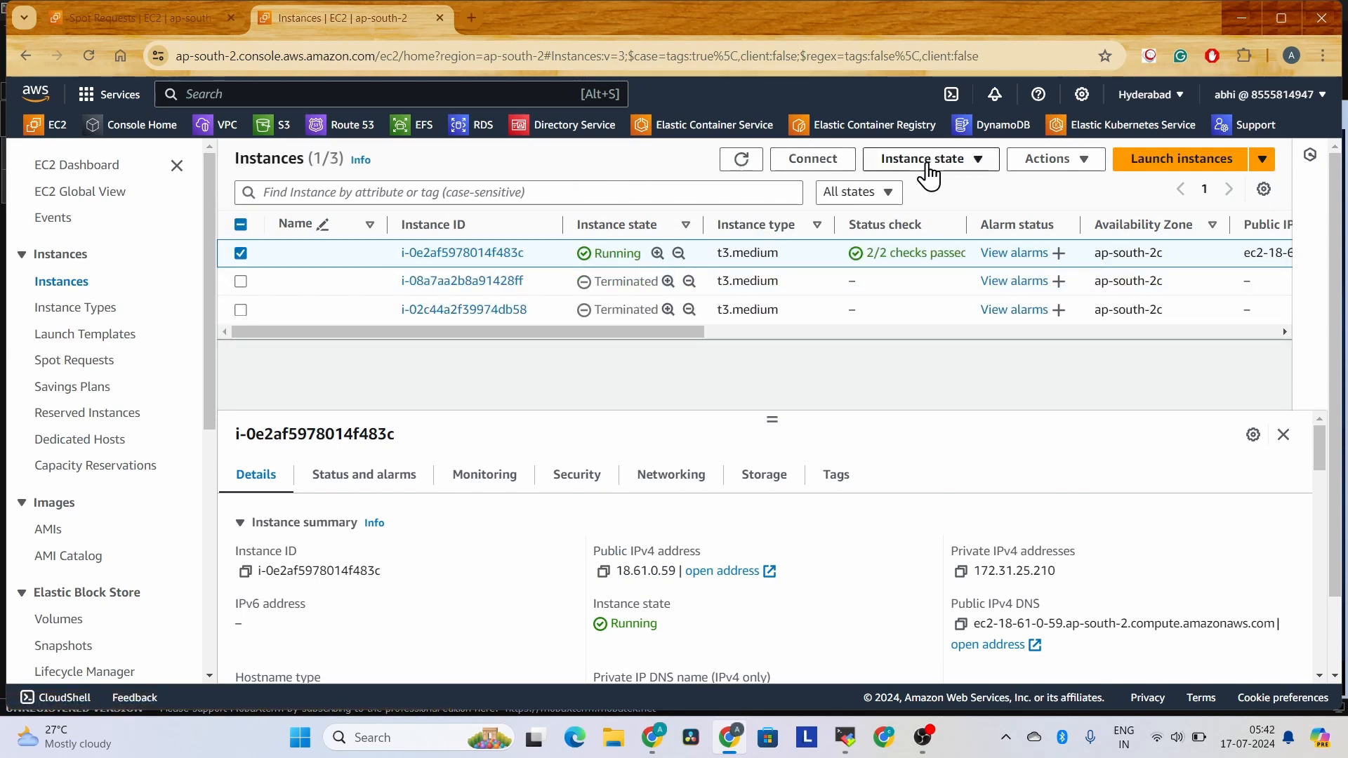
pyautogui.click(49, 362)
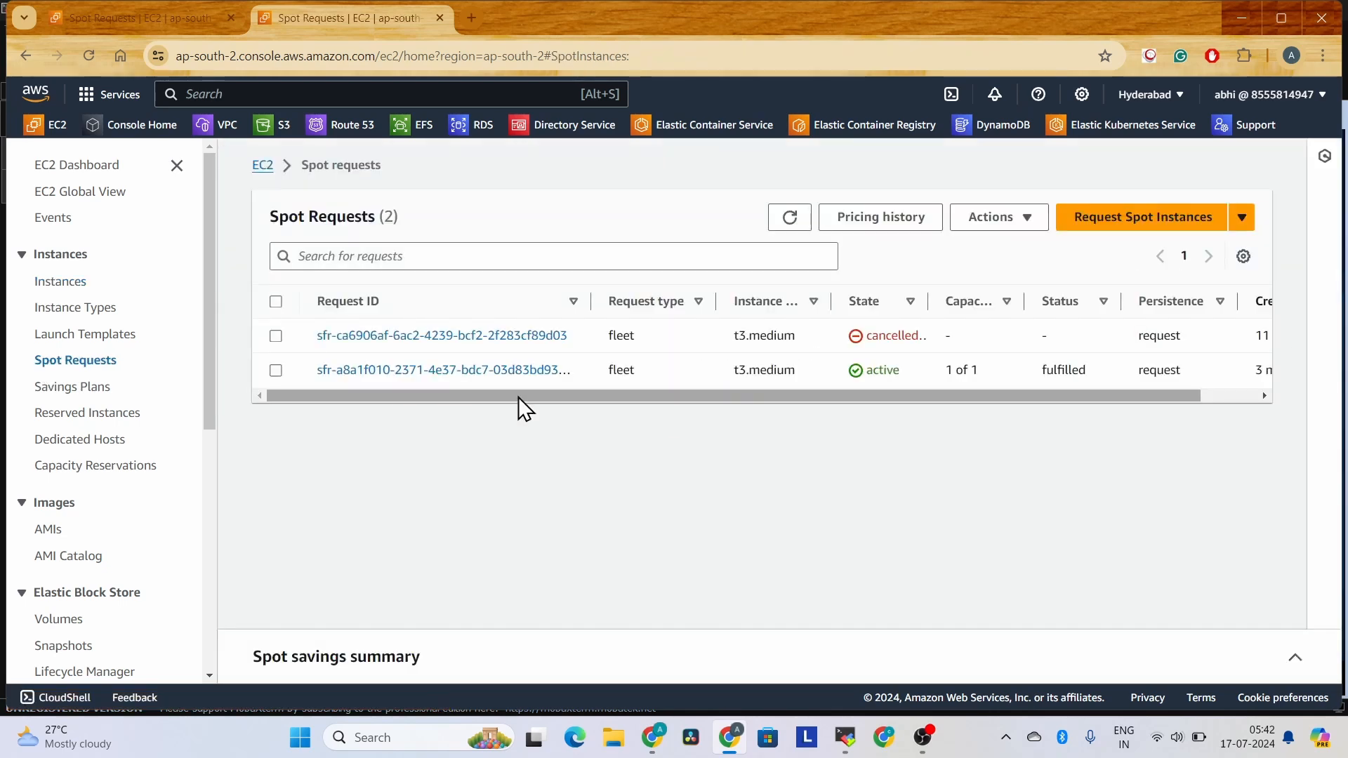
pyautogui.click(349, 370)
# - Examine the fleet request's instance health, event history, Spot usage and savings, and fleet tags
pyautogui.scroll(-10, 475, 427)
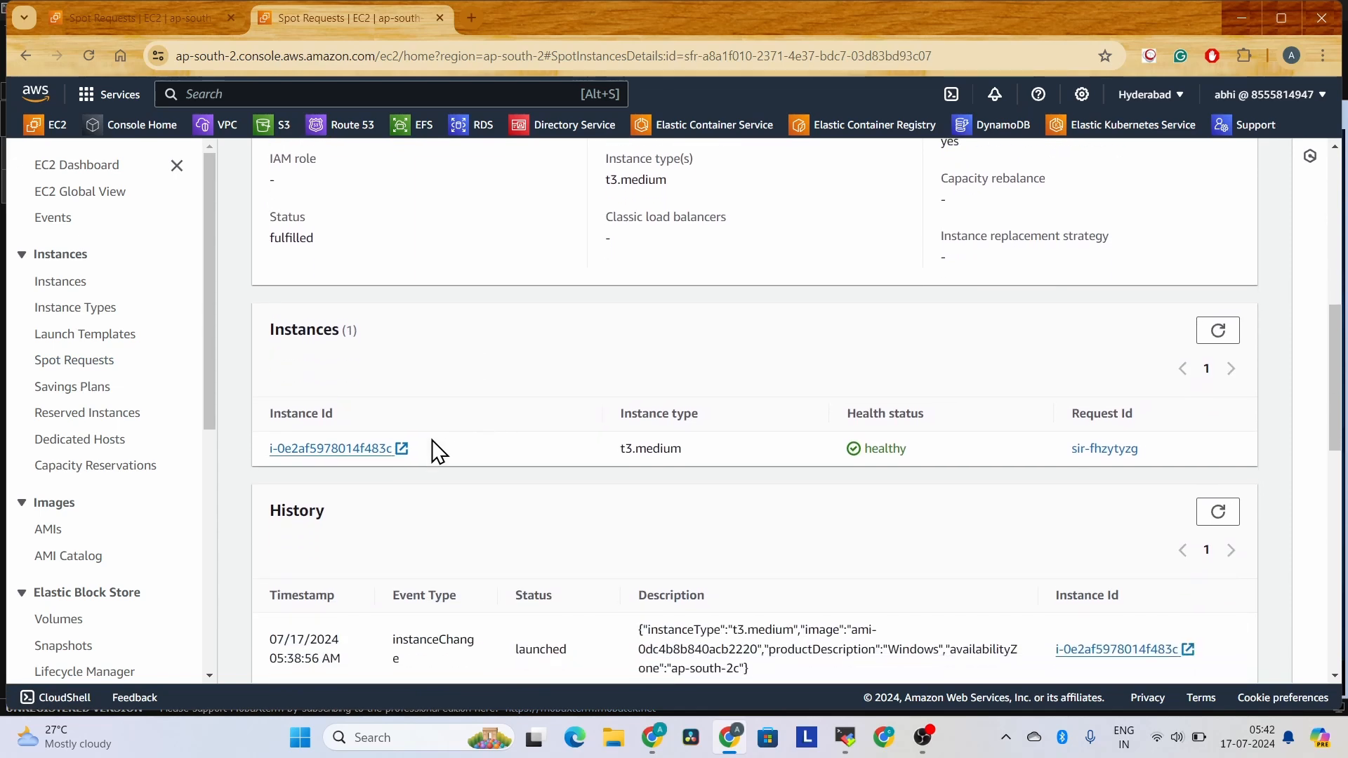
pyautogui.scroll(-3, 555, 429)
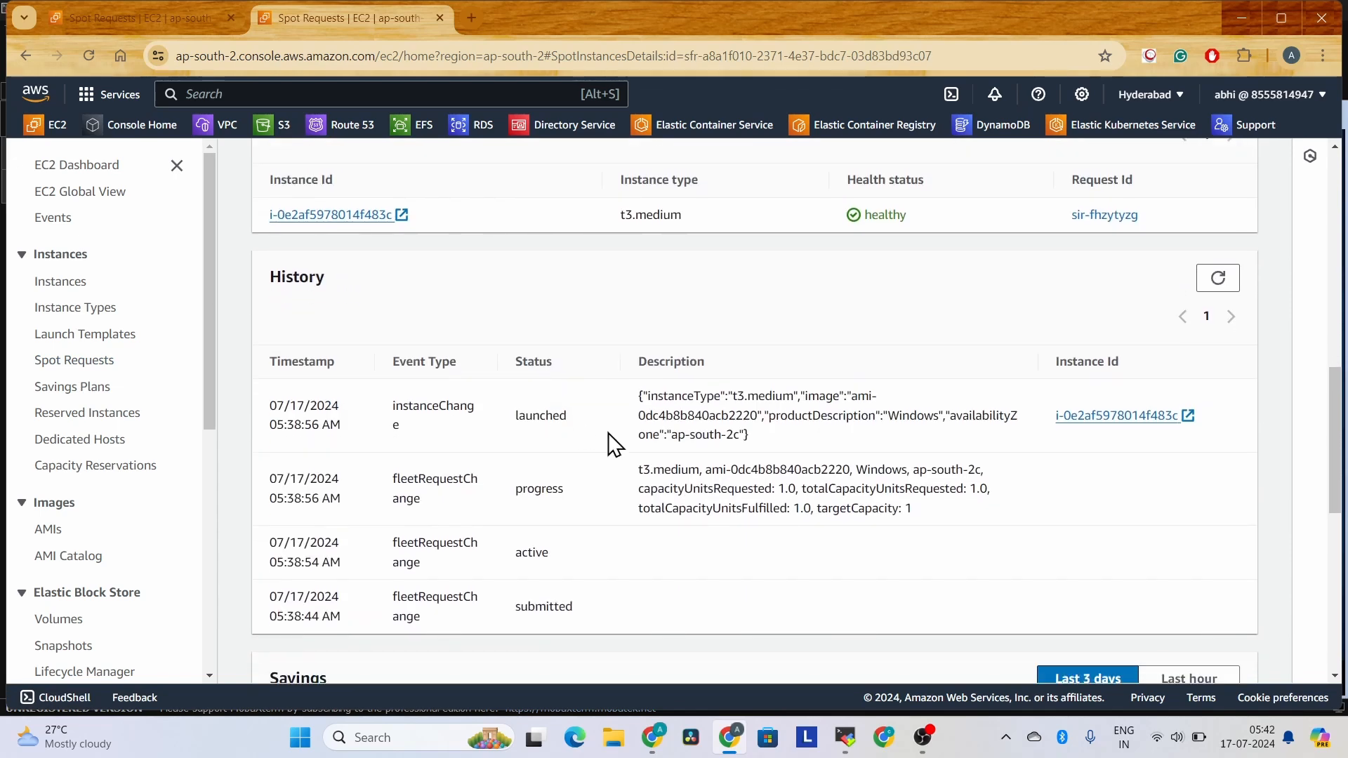
pyautogui.scroll(-2, 584, 526)
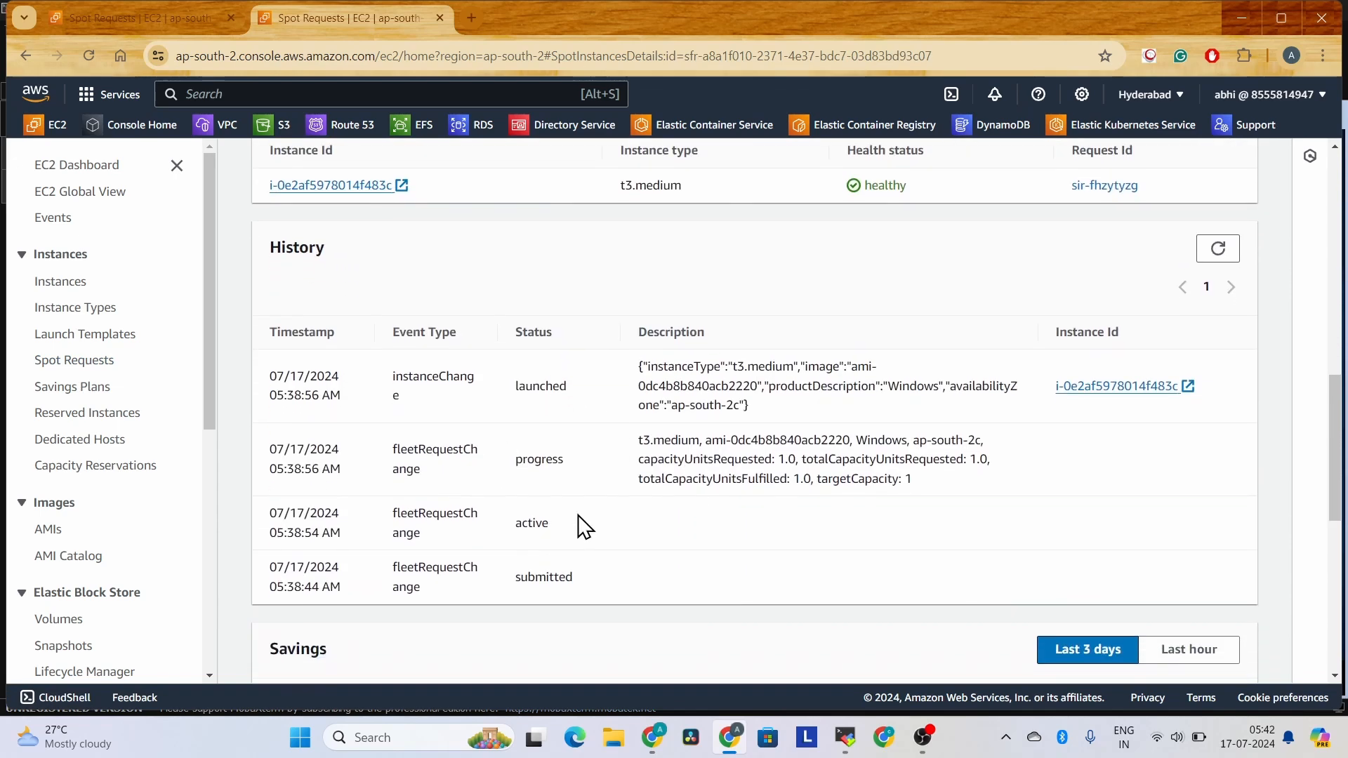
pyautogui.scroll(-4, 584, 526)
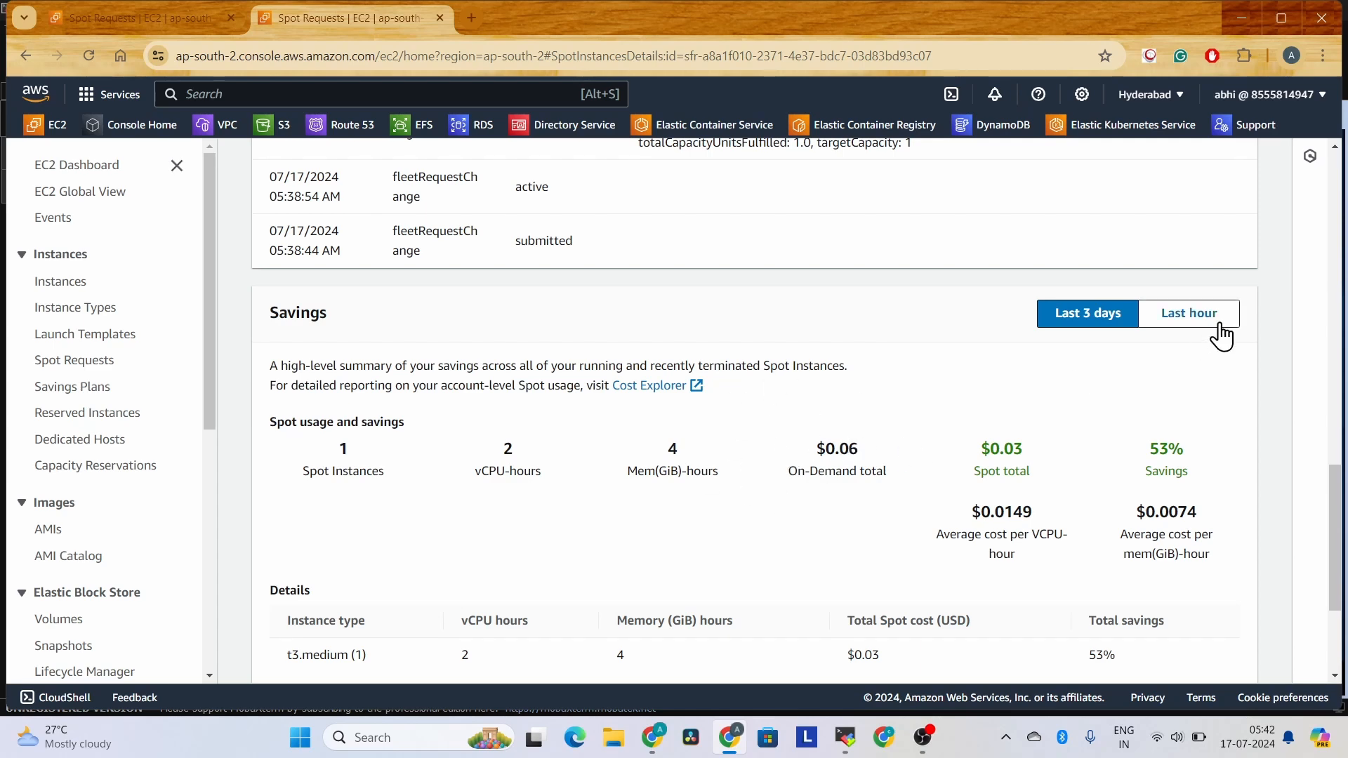
pyautogui.scroll(-1, 992, 449)
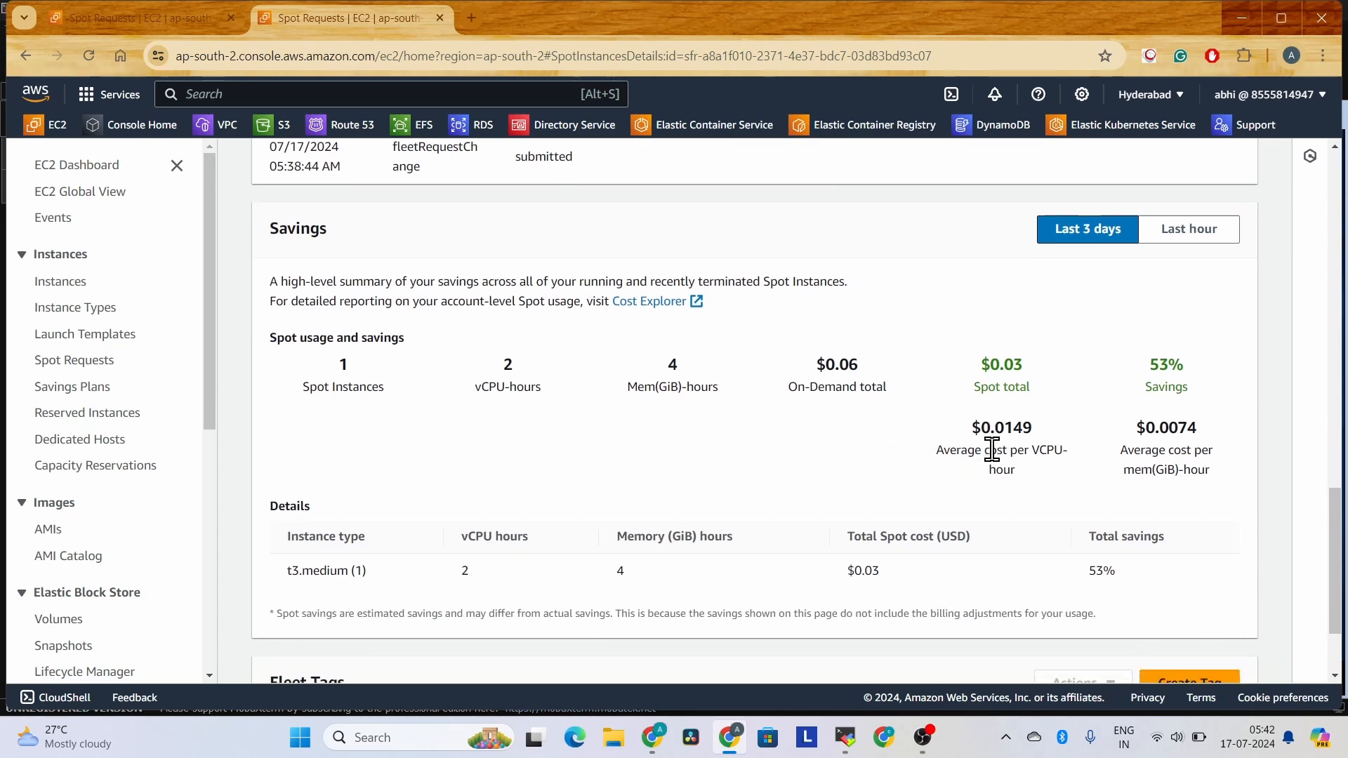
pyautogui.scroll(-2, 991, 449)
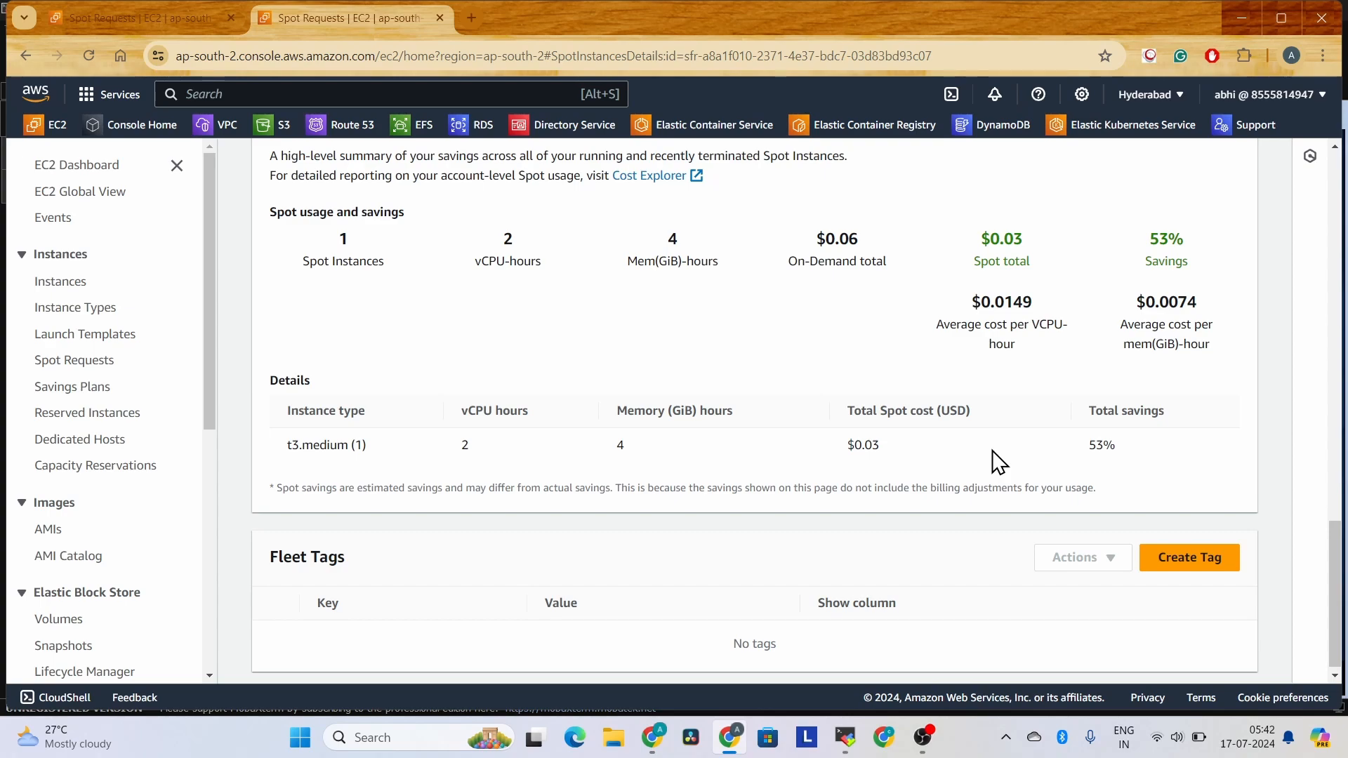
pyautogui.scroll(15, 998, 461)
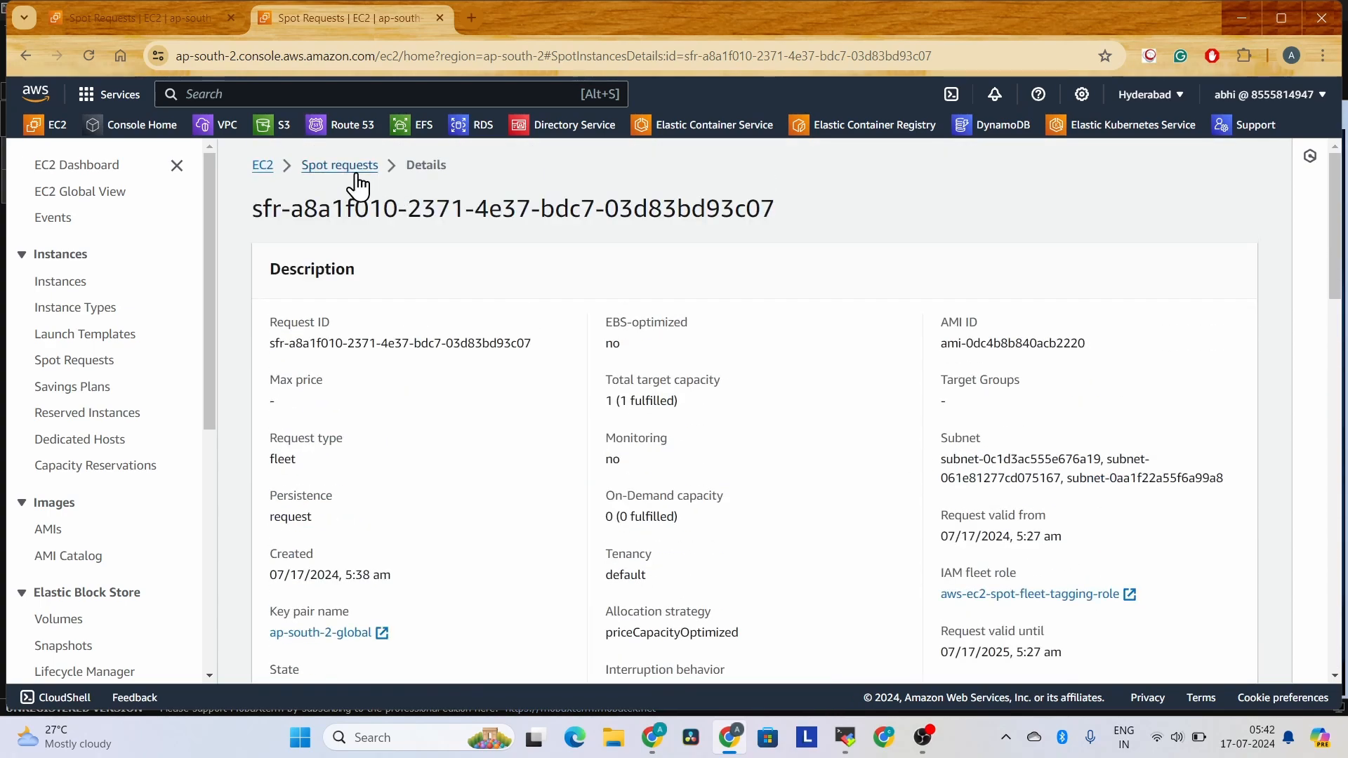
# - Return to the Spot Requests list and cancel the active t3.medium fleet request, keeping the option to terminate its instances
pyautogui.click(355, 173)
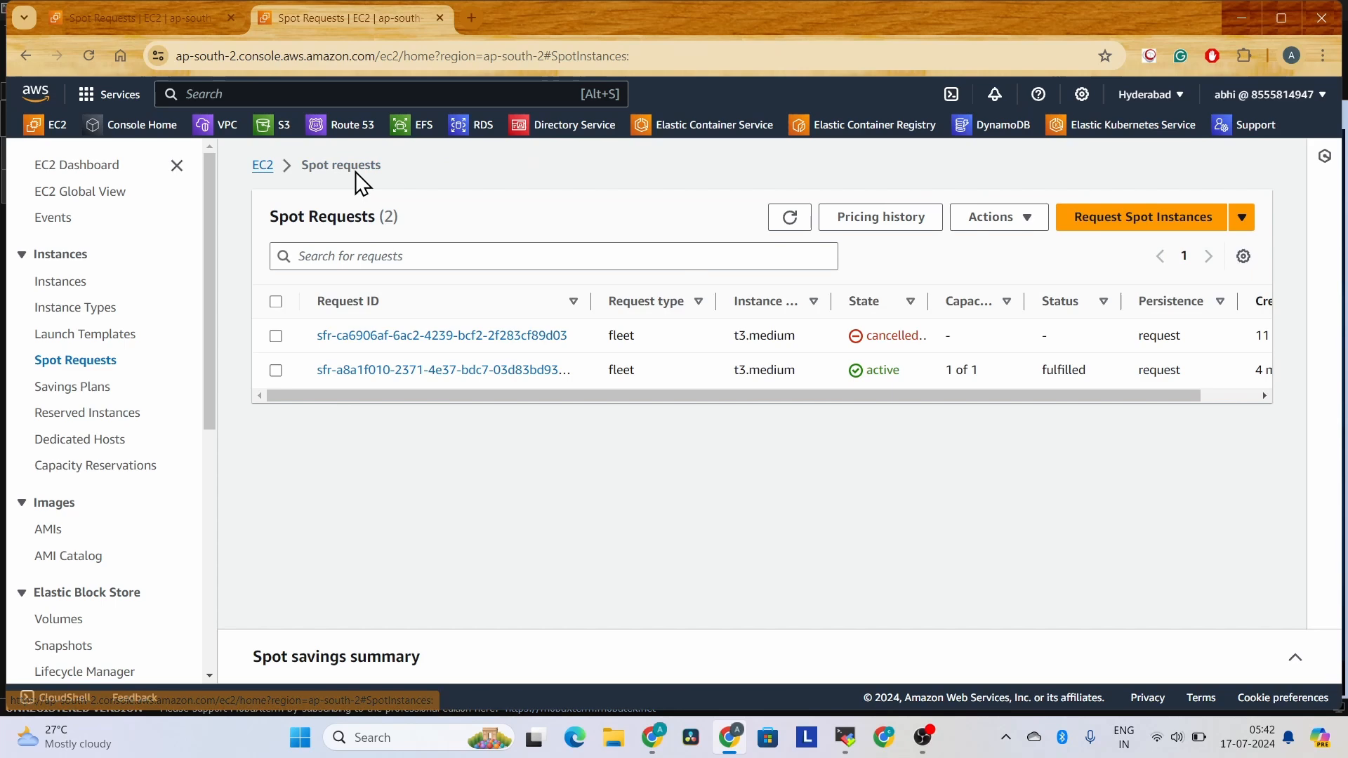
pyautogui.click(276, 370)
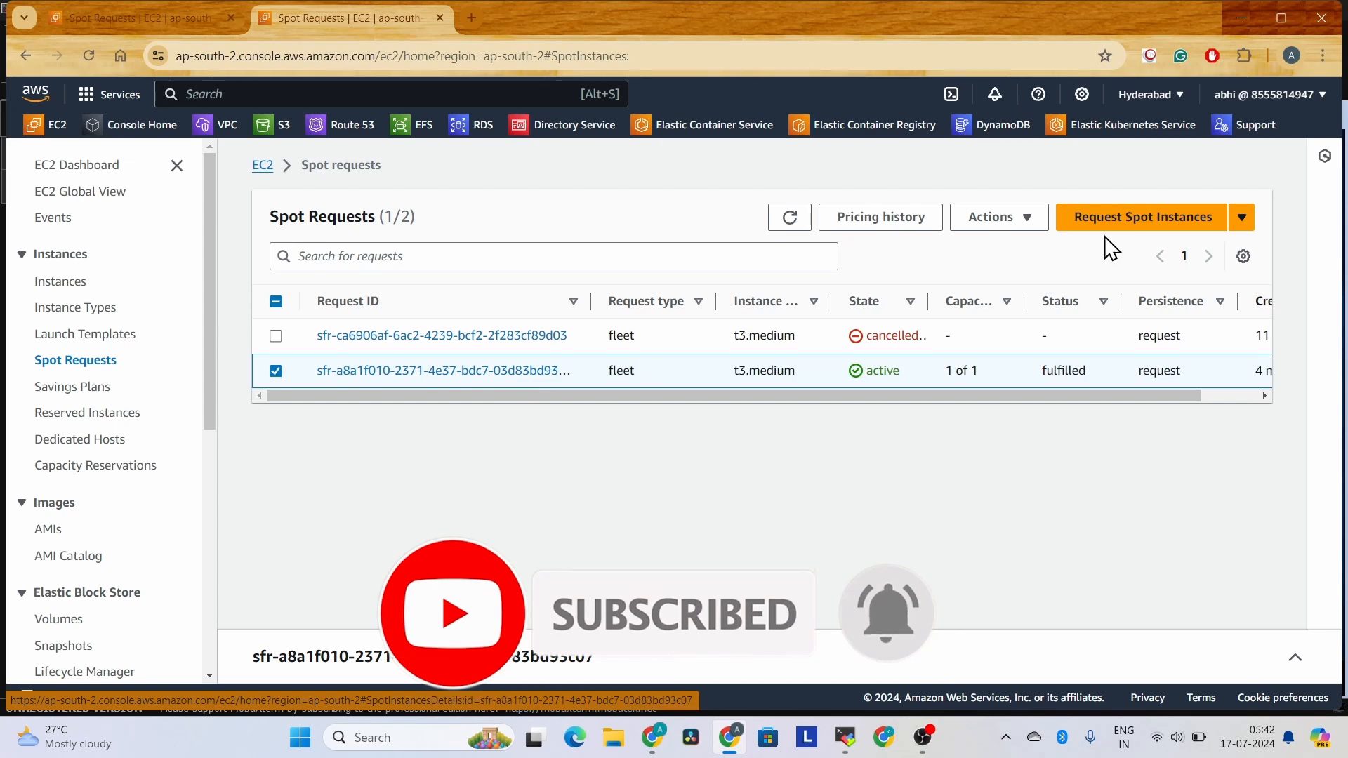
pyautogui.click(1029, 223)
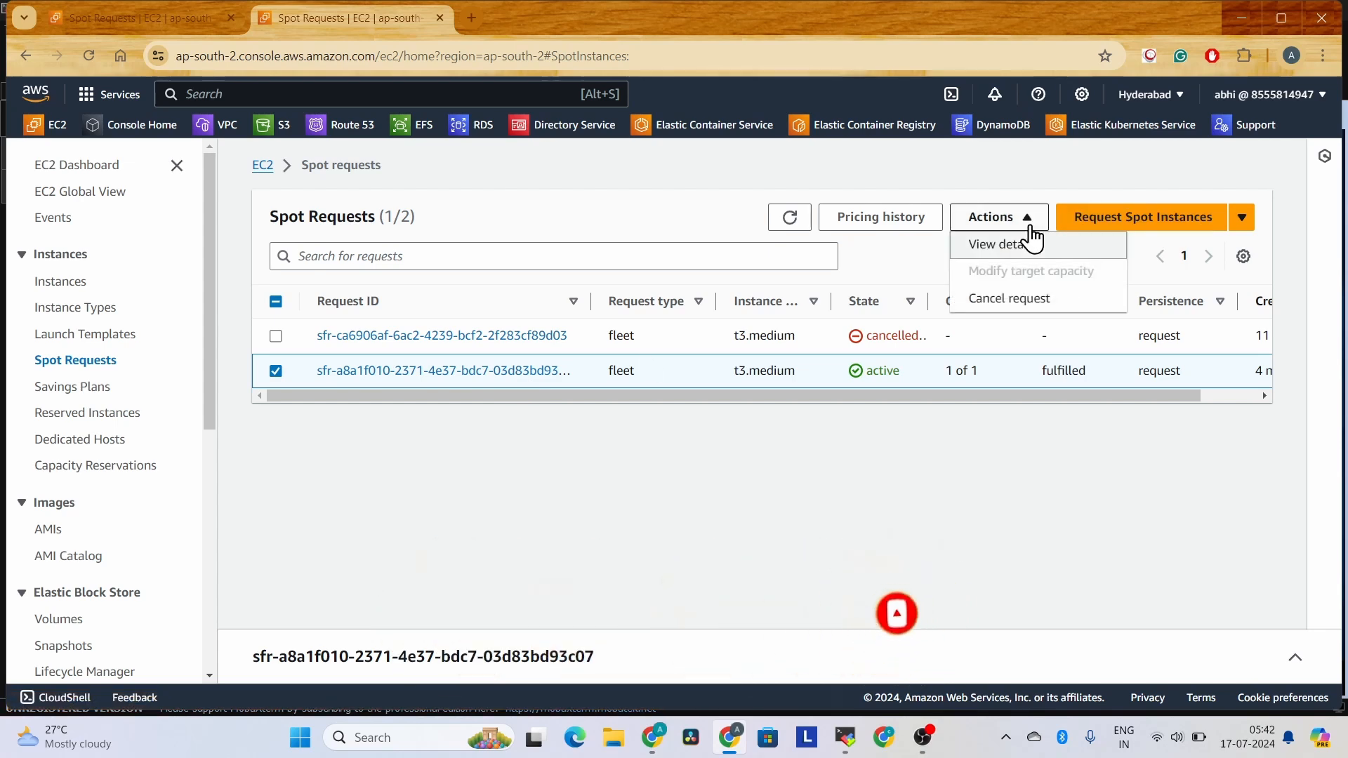
pyautogui.click(1025, 301)
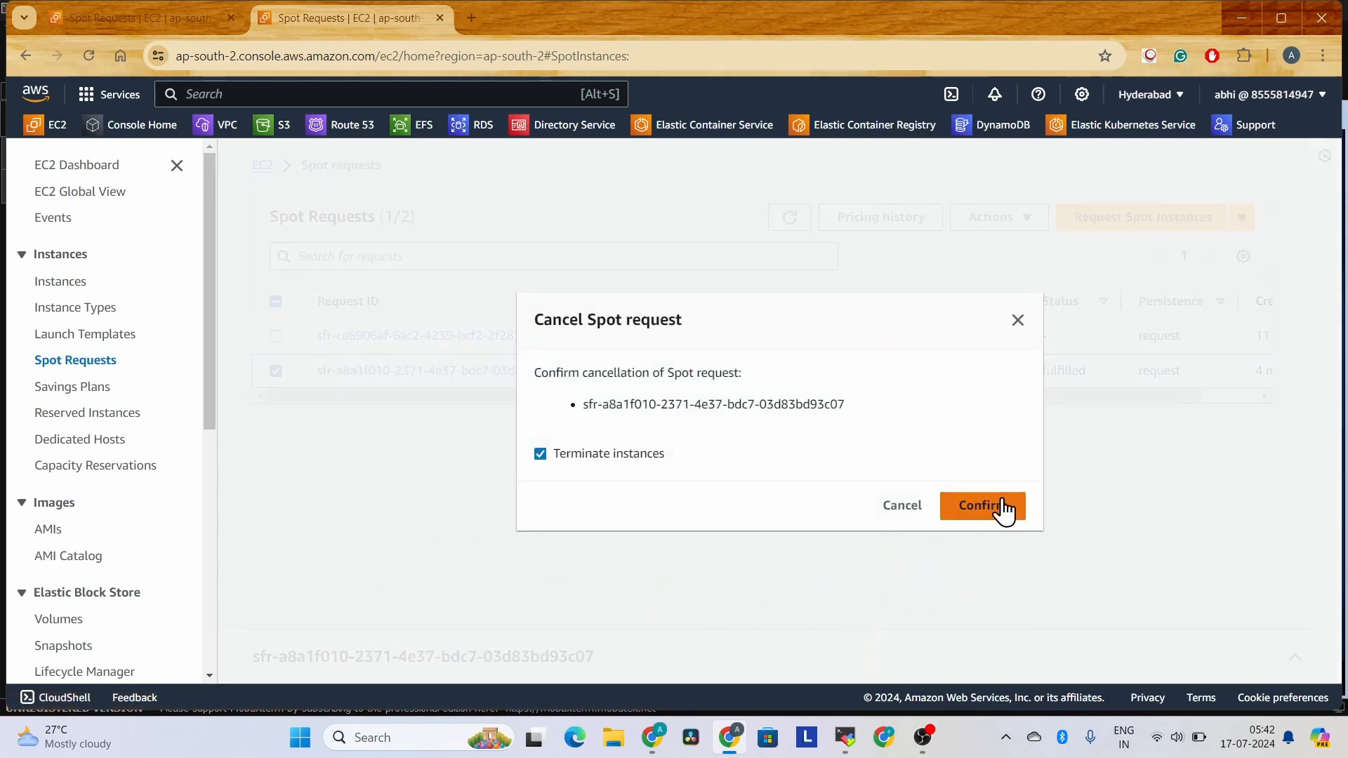
pyautogui.click(1004, 507)
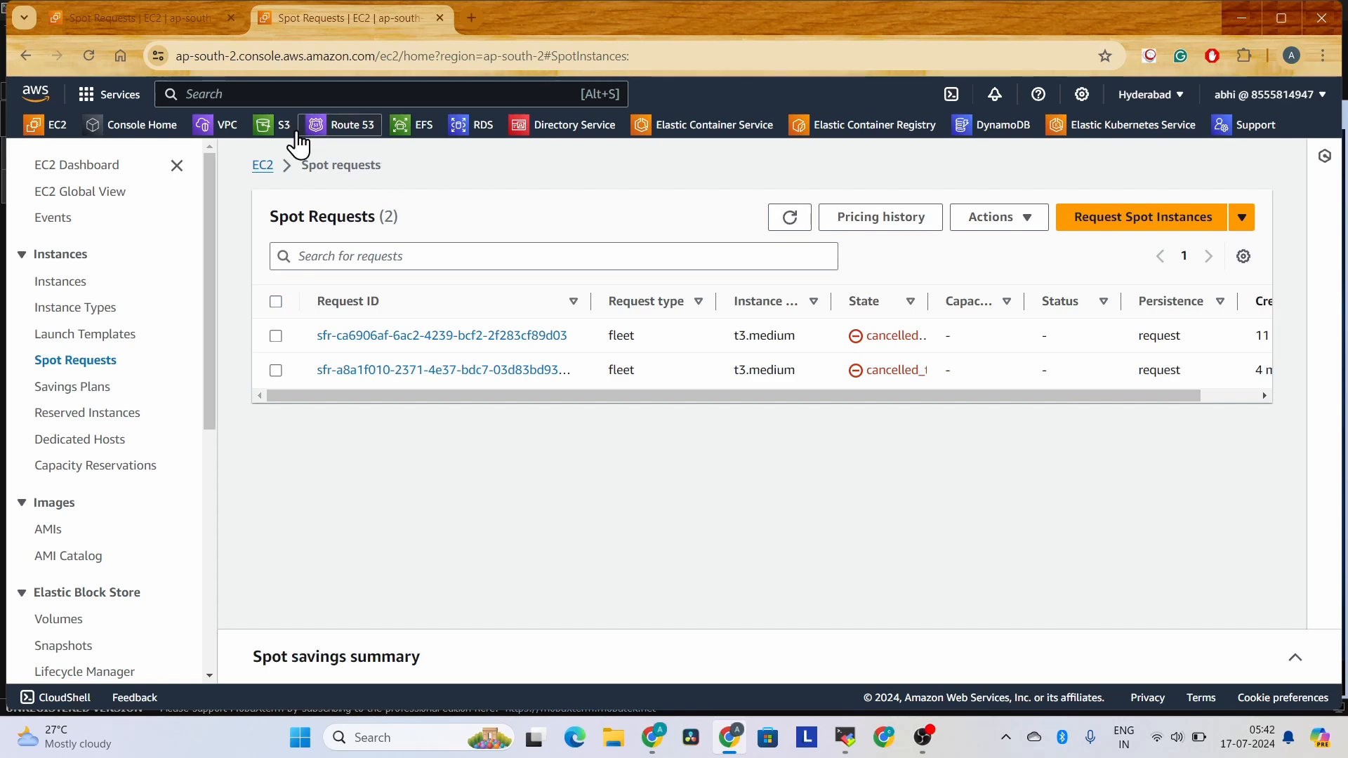
# - Open the EC2 Instances list, widen the Instance state column and refresh the list to check the Spot instance's state
pyautogui.click(63, 283)
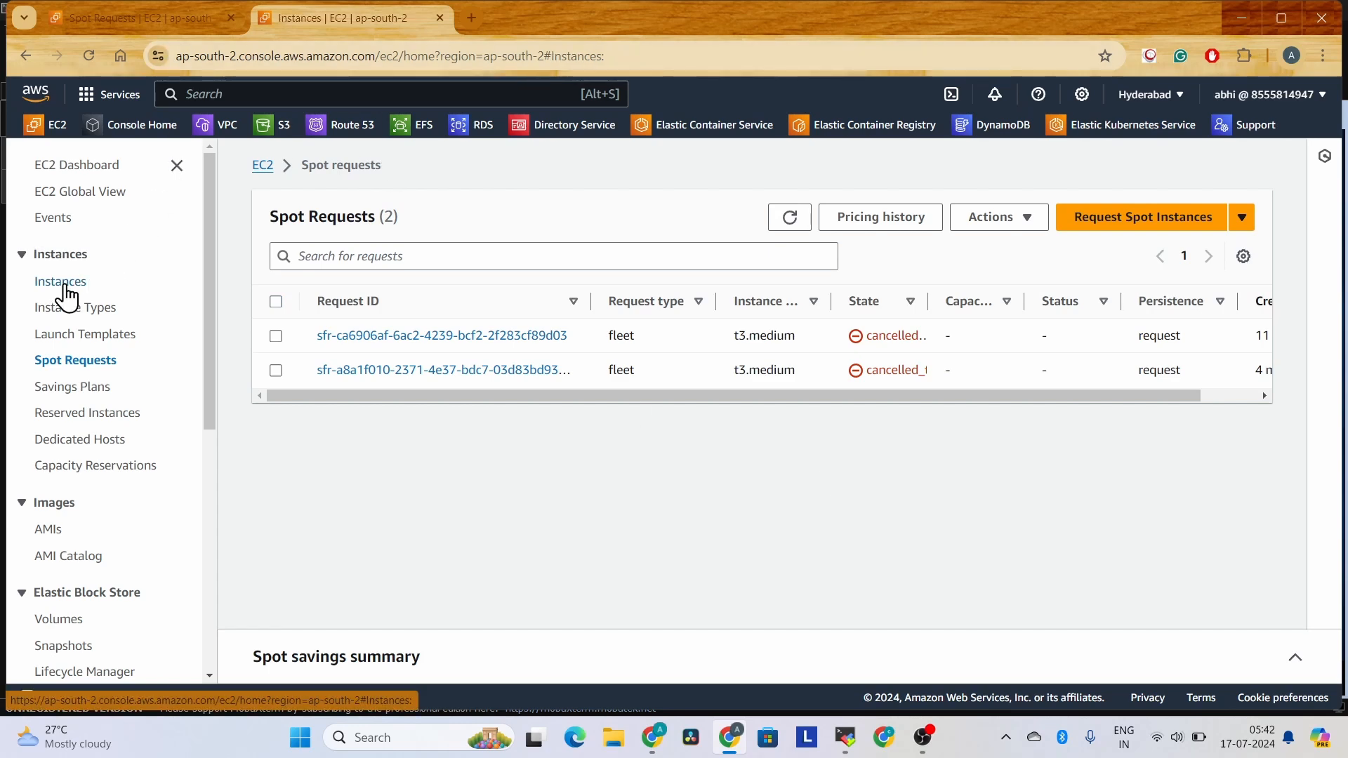
pyautogui.click(741, 161)
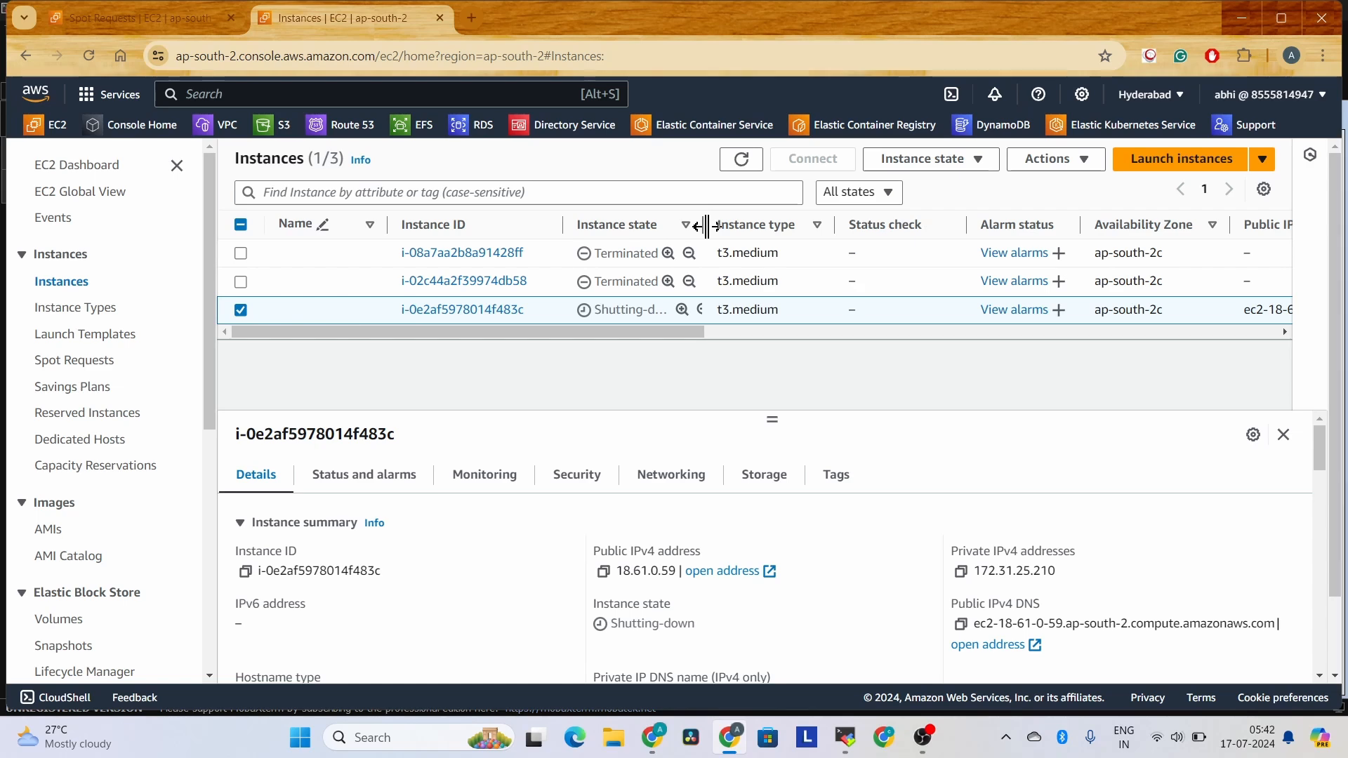
pyautogui.moveTo(707, 225); pyautogui.dragTo(765, 222)
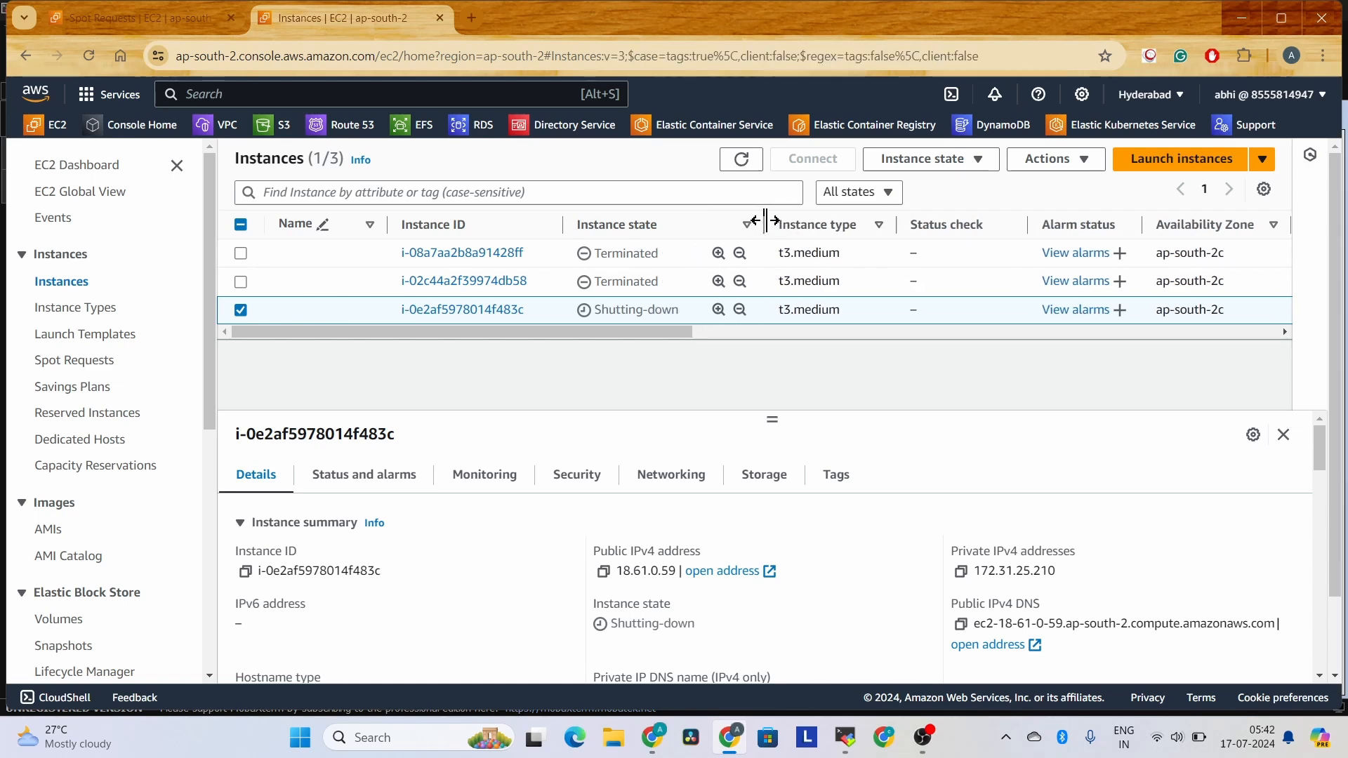
pyautogui.click(746, 162)
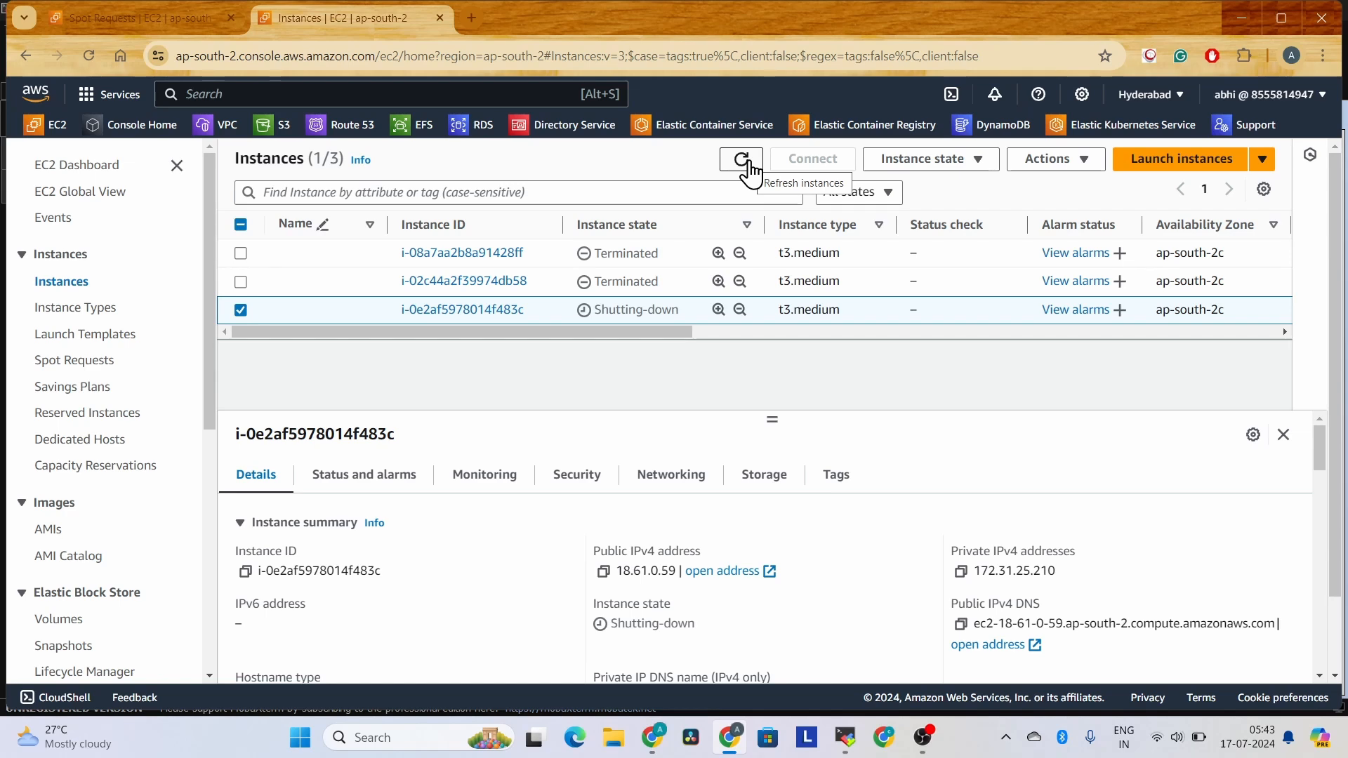
pyautogui.click(751, 169)
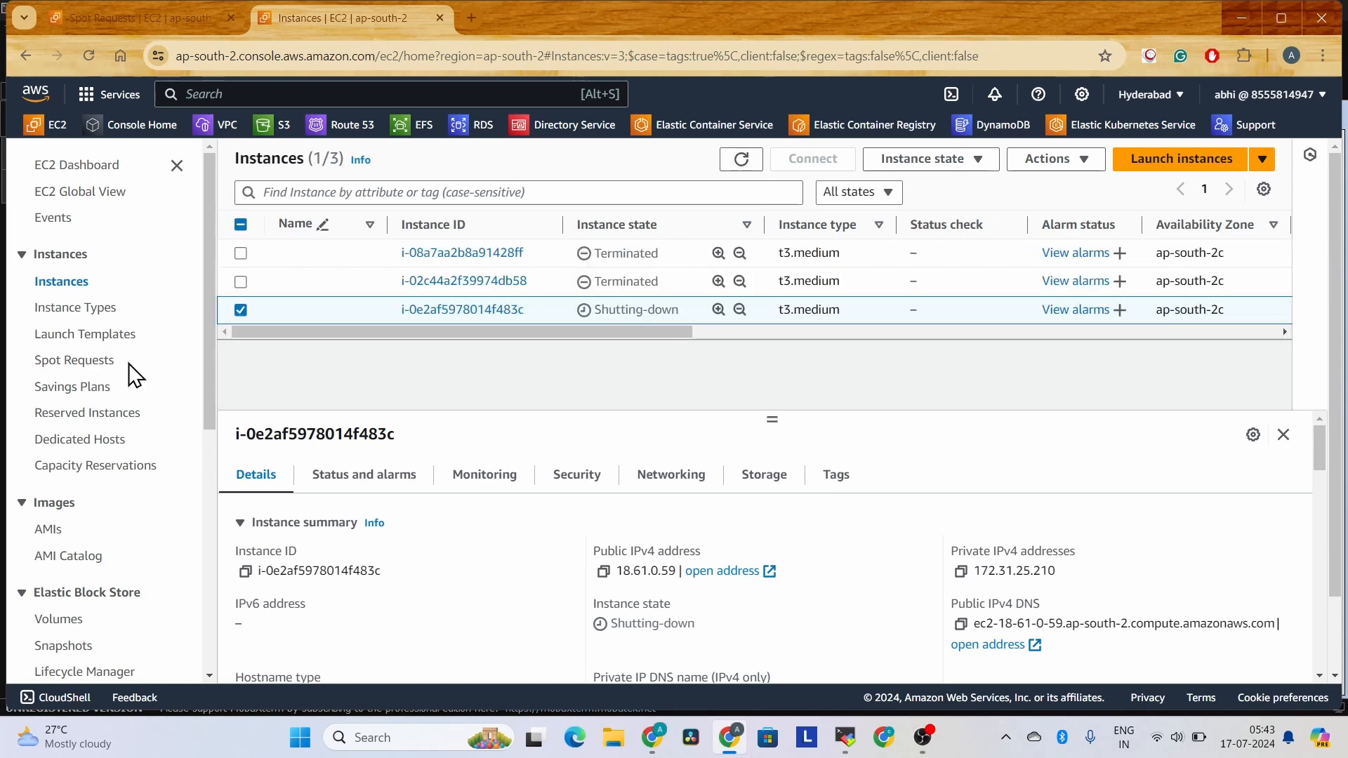
pyautogui.click(733, 167)
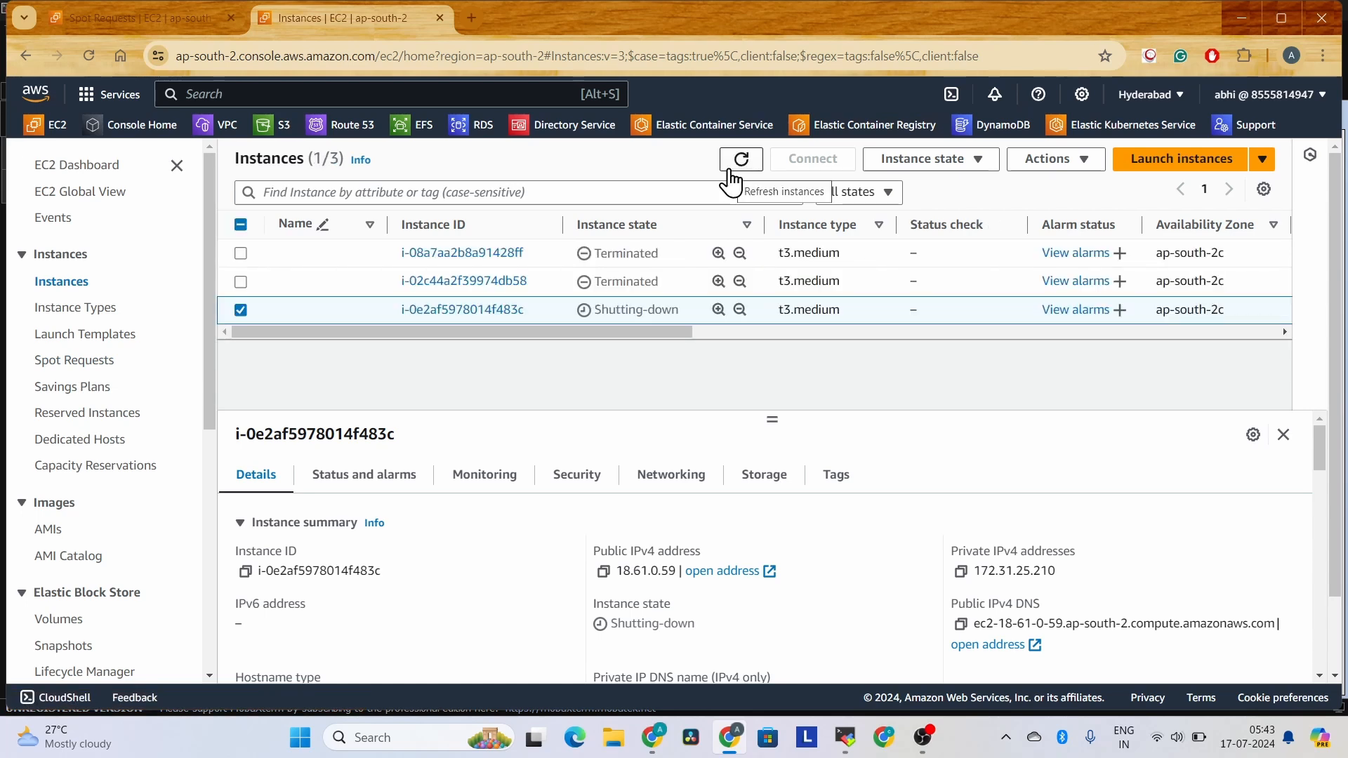
# - Widen the State column in the Spot Requests list, then return to the Instances list and refresh the Spot instance's state
pyautogui.click(79, 366)
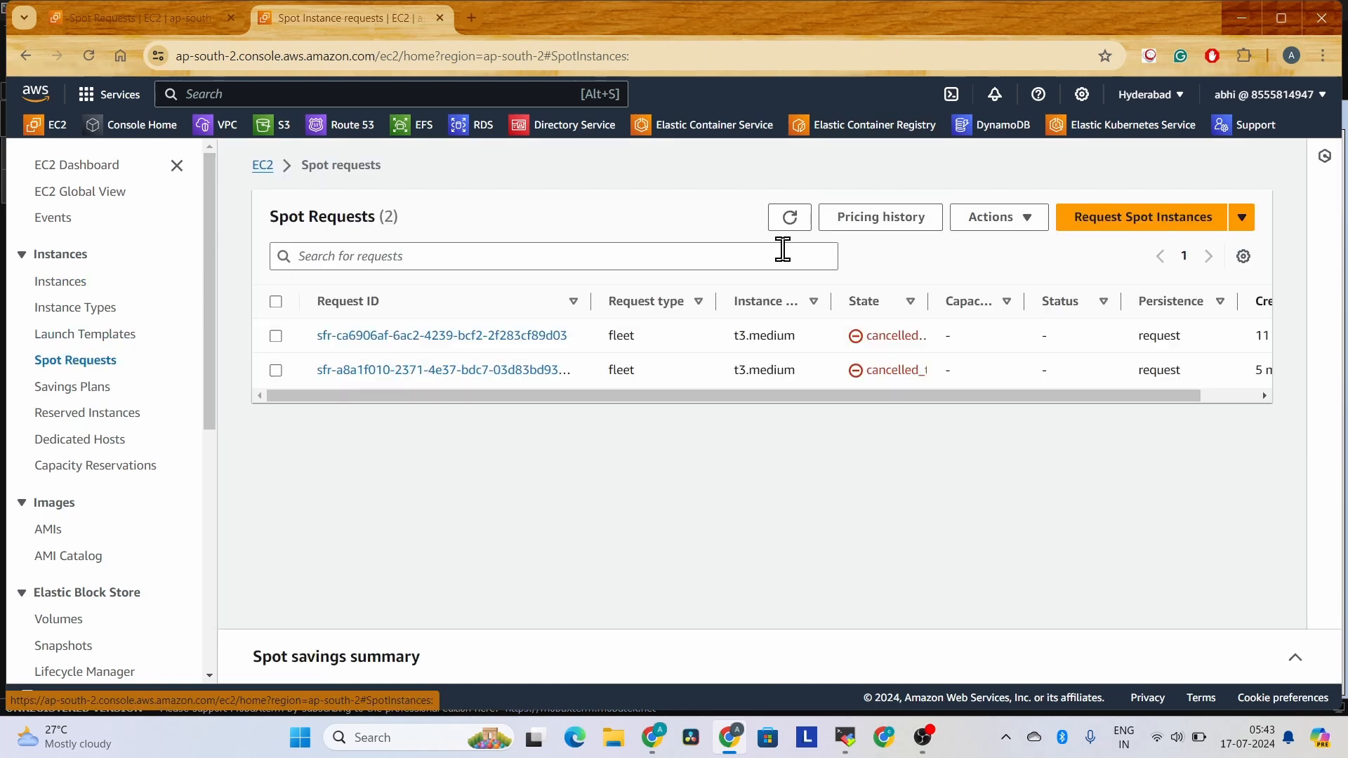
pyautogui.moveTo(930, 298); pyautogui.dragTo(1065, 296)
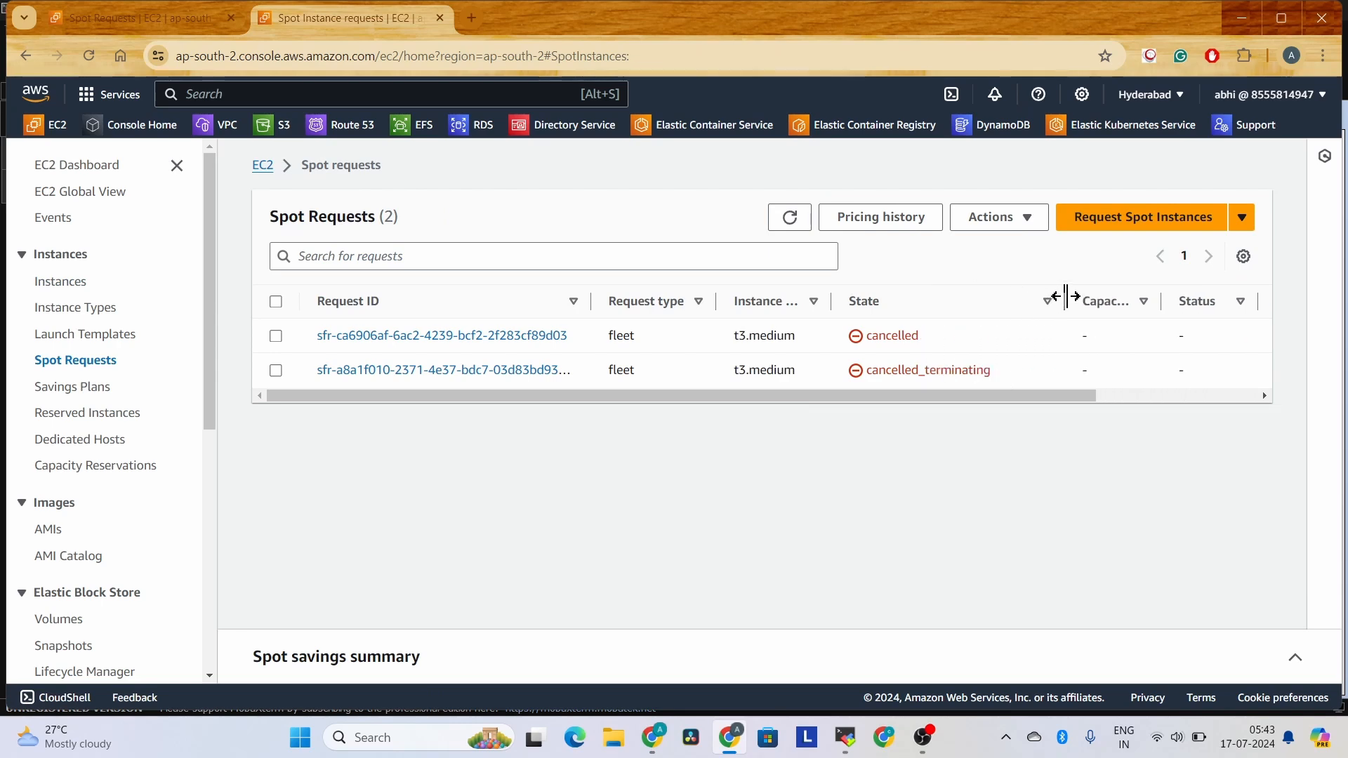
pyautogui.click(70, 290)
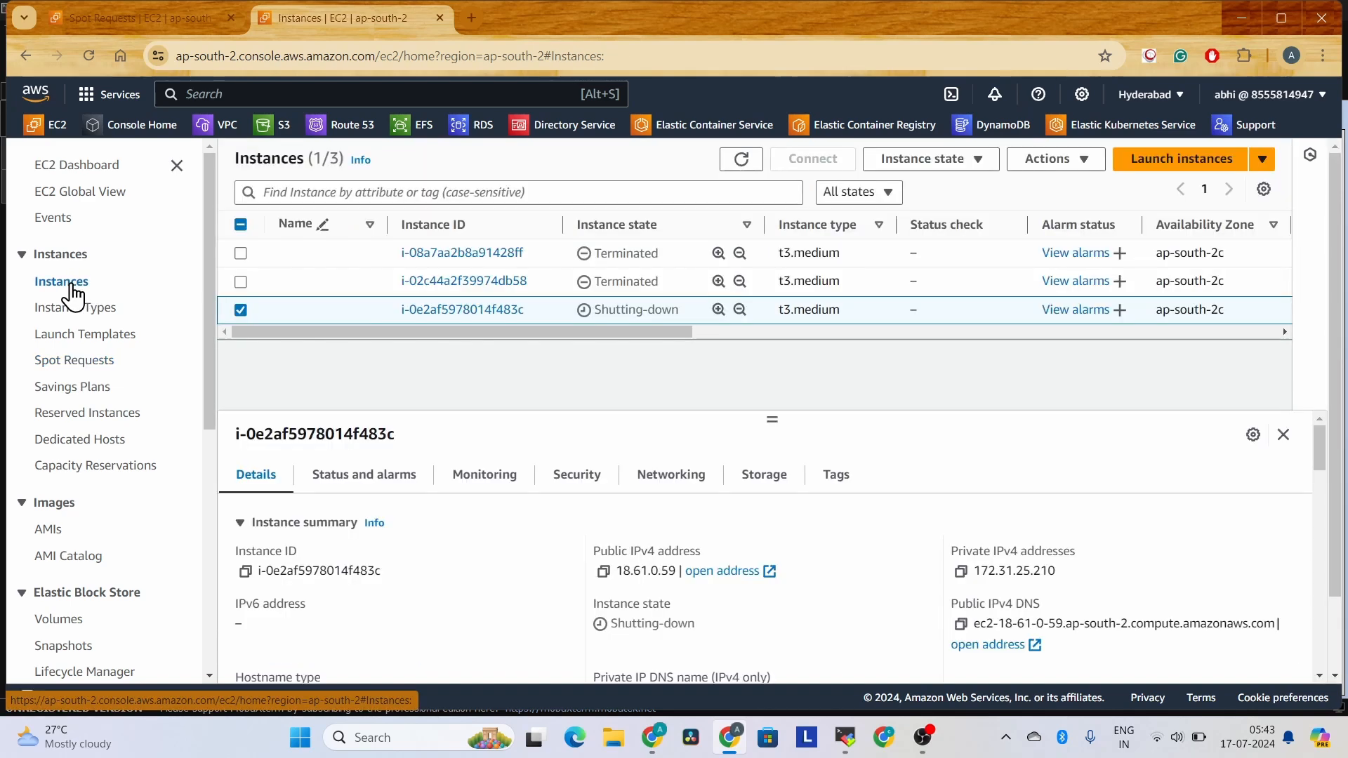
pyautogui.click(742, 164)
pyautogui.click(741, 166)
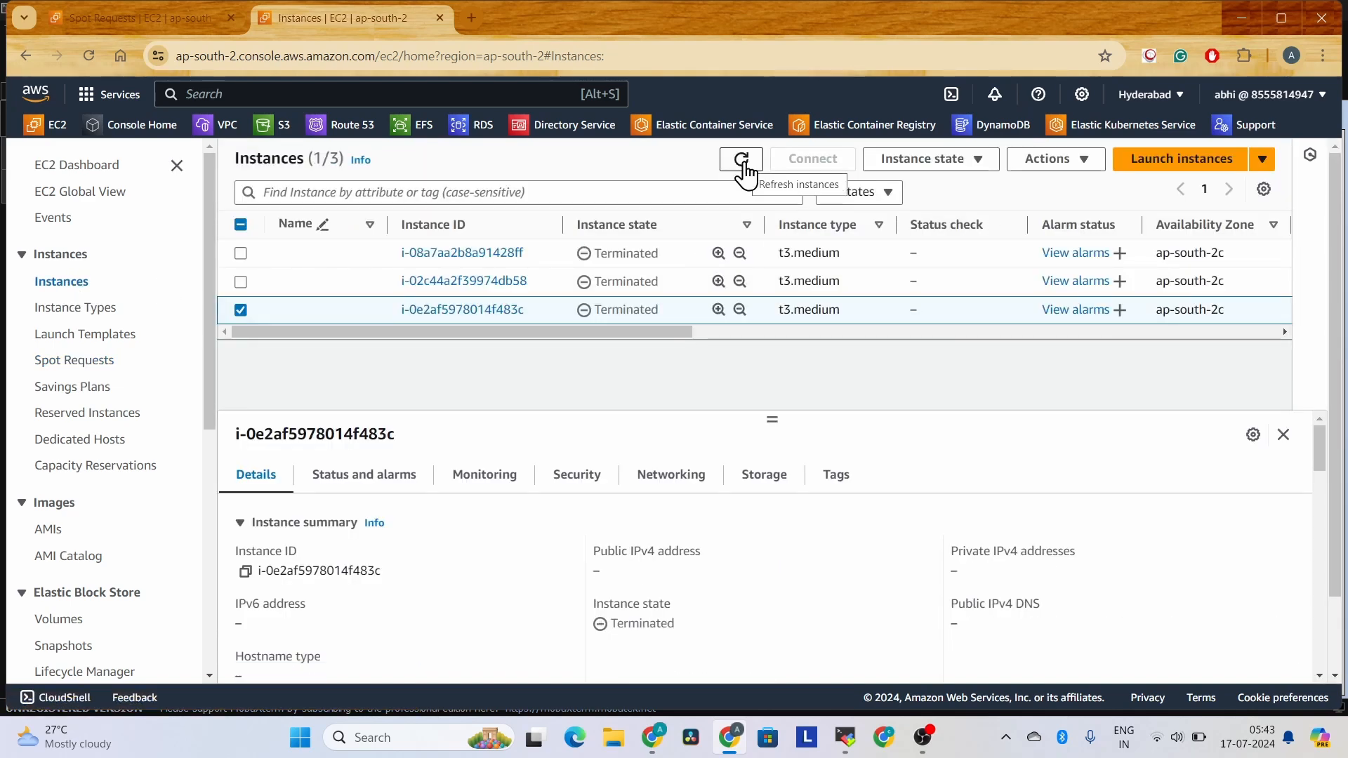
# - Reopen the Spot Requests list, refresh it repeatedly and compare the states of the two fleet requests
pyautogui.click(89, 361)
pyautogui.click(789, 216)
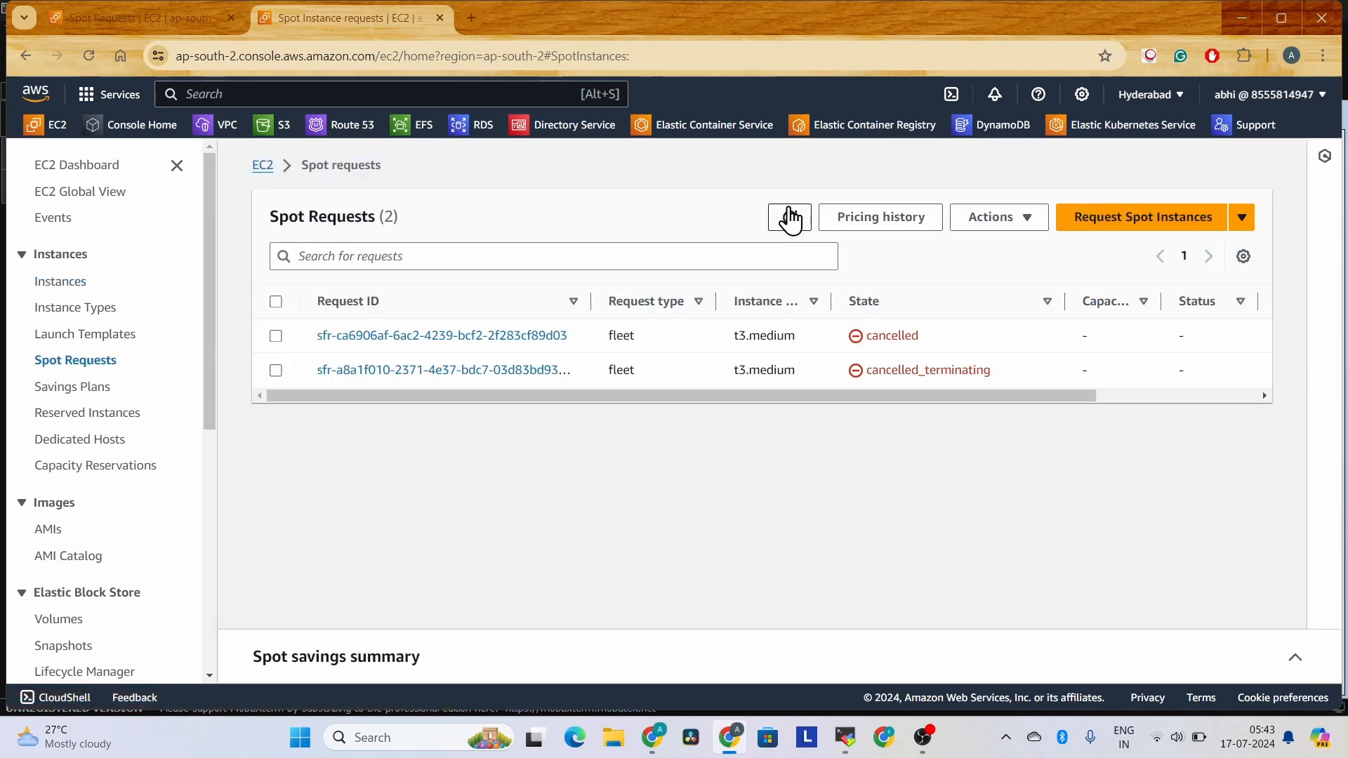
pyautogui.click(789, 217)
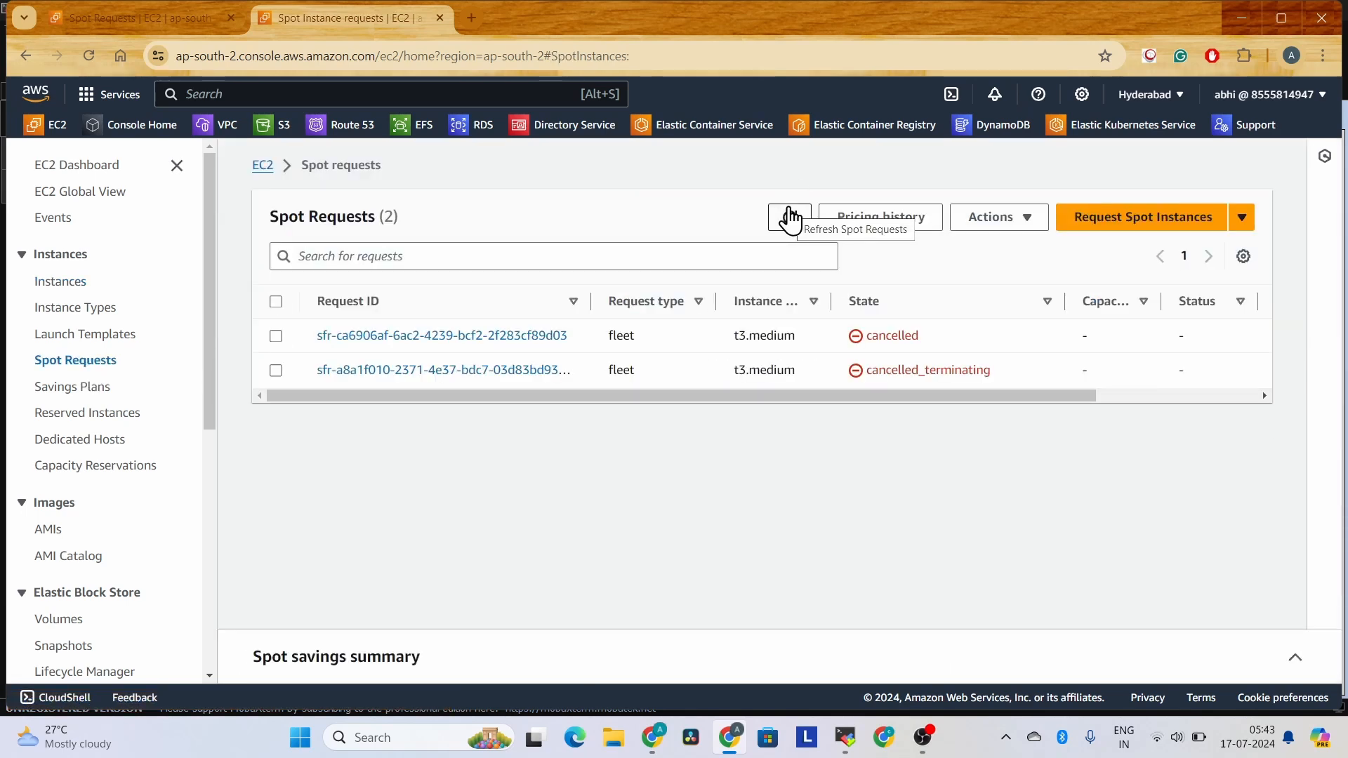
pyautogui.click(790, 217)
pyautogui.click(790, 217)
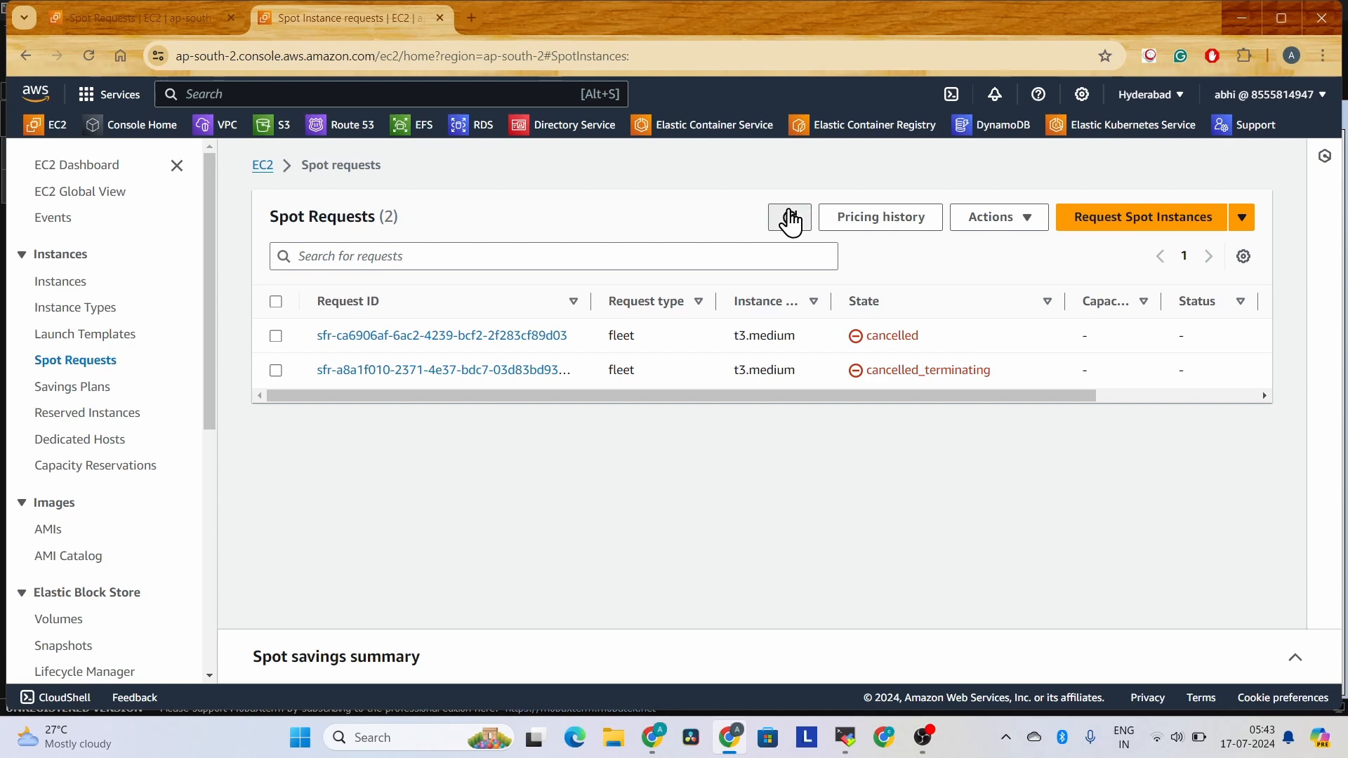
pyautogui.click(791, 217)
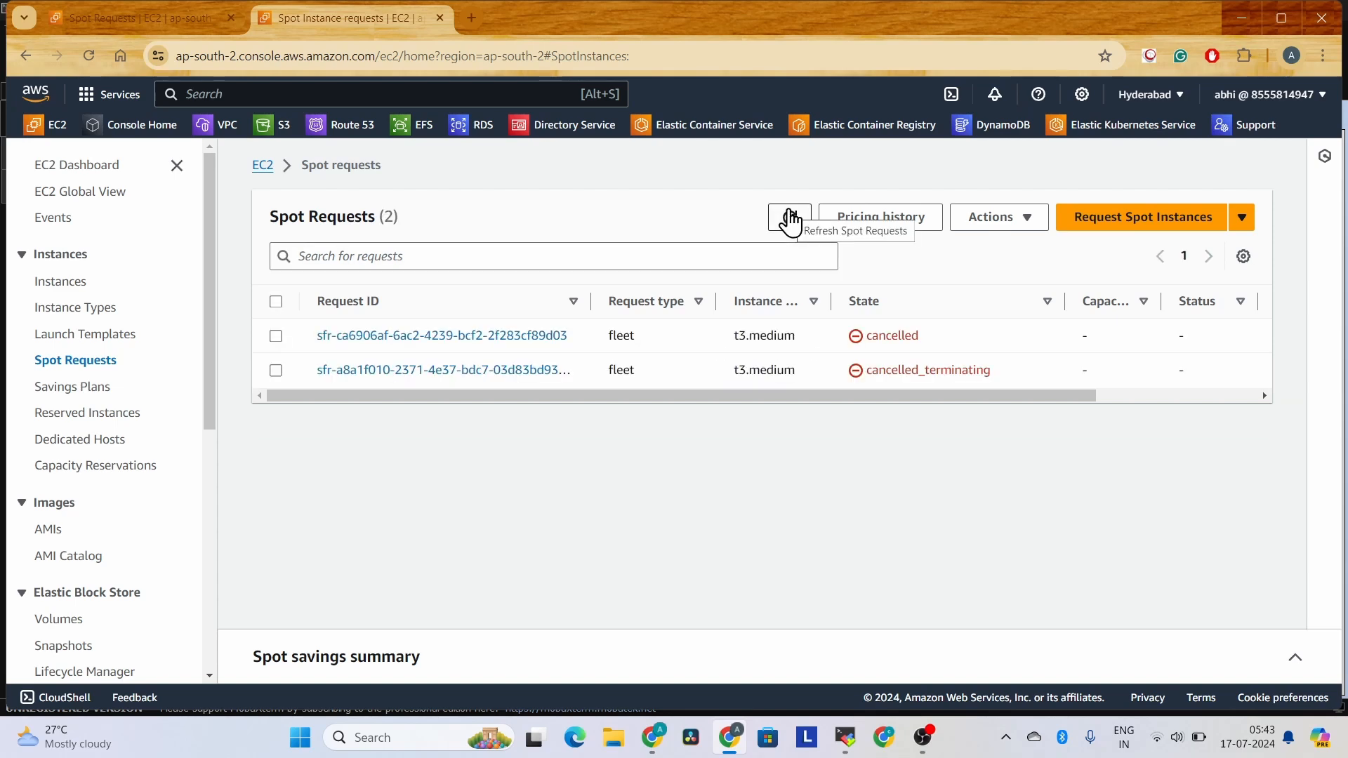
pyautogui.click(790, 217)
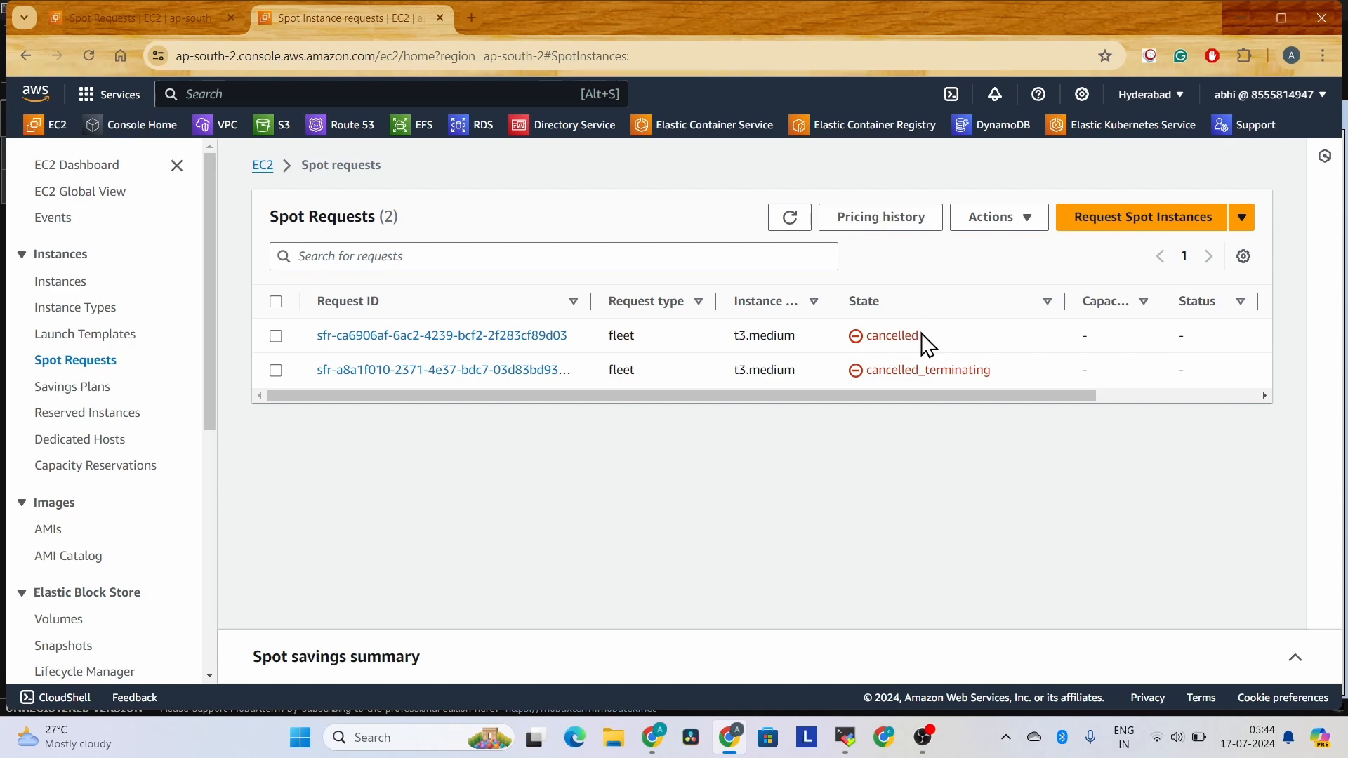
pyautogui.moveTo(924, 343); pyautogui.dragTo(600, 334)
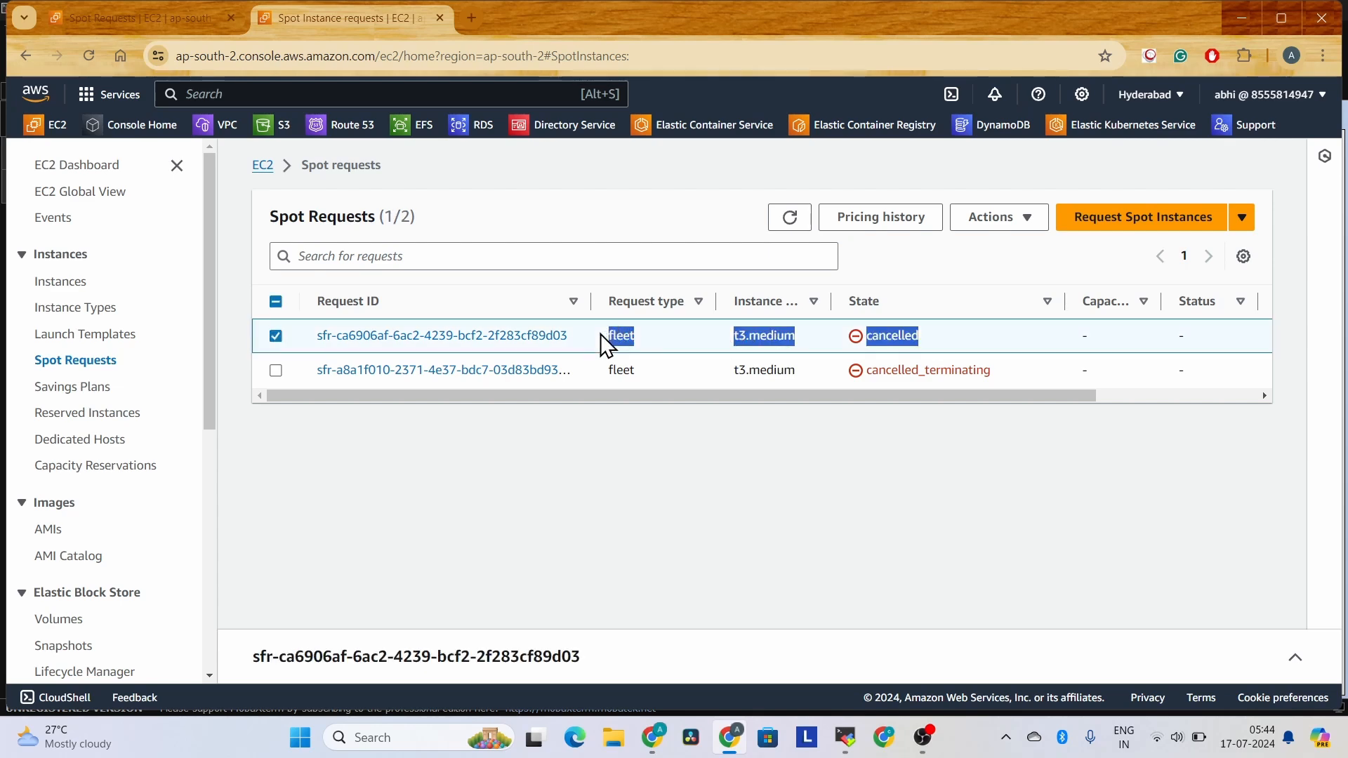